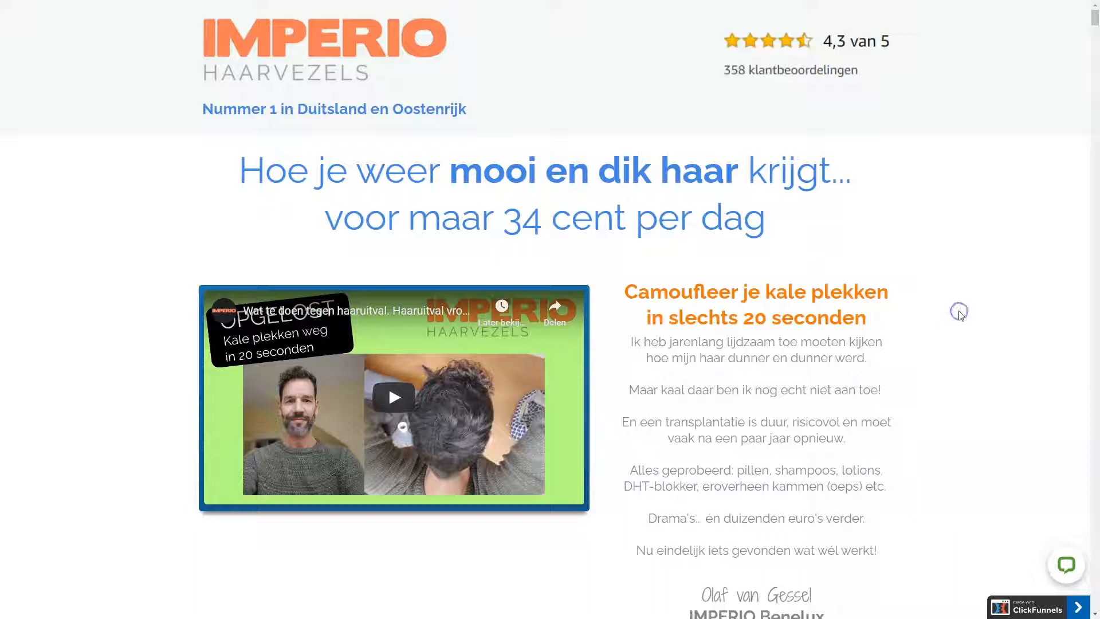
# Look through the landing page's product benefits and its customer reviews down to the YouTube reviews section
pyautogui.moveTo(1095, 20); pyautogui.dragTo(1092, 51)
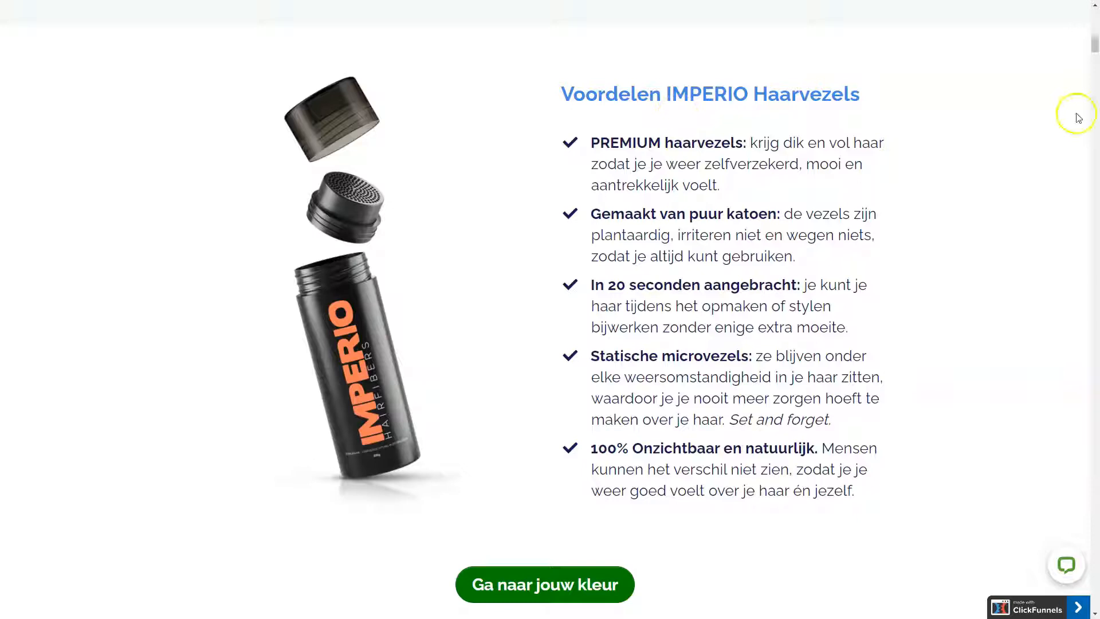
pyautogui.moveTo(1095, 57); pyautogui.dragTo(1081, 104)
pyautogui.scroll(-15, 1016, 227)
pyautogui.scroll(-8, 1015, 228)
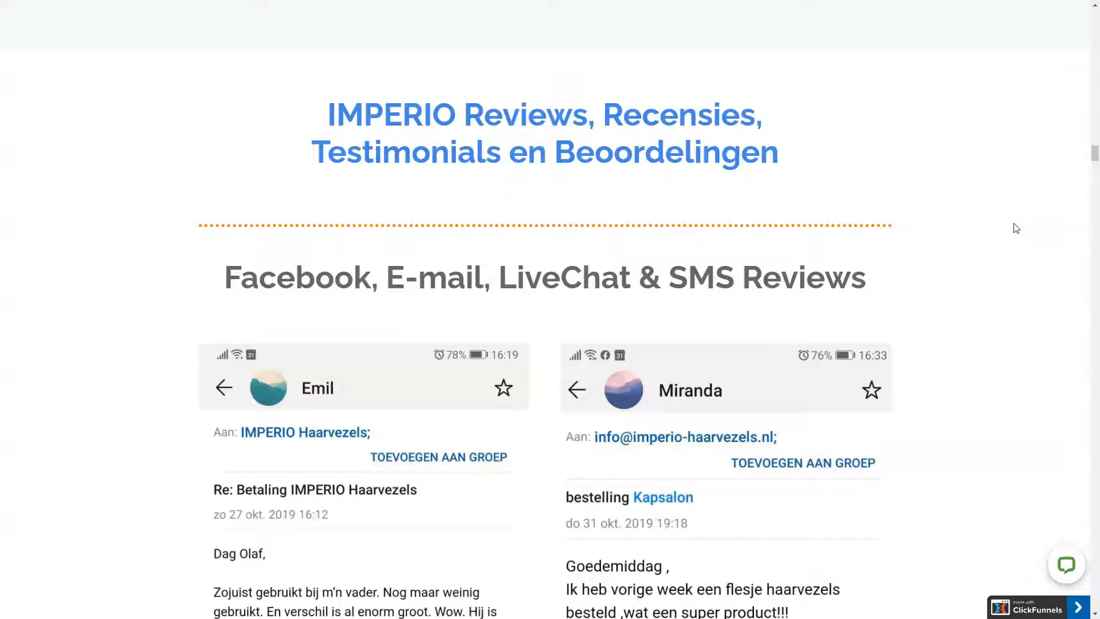
pyautogui.scroll(-20, 1015, 227)
pyautogui.scroll(-10, 1016, 227)
pyautogui.scroll(-9, 1015, 227)
pyautogui.scroll(-20, 1016, 228)
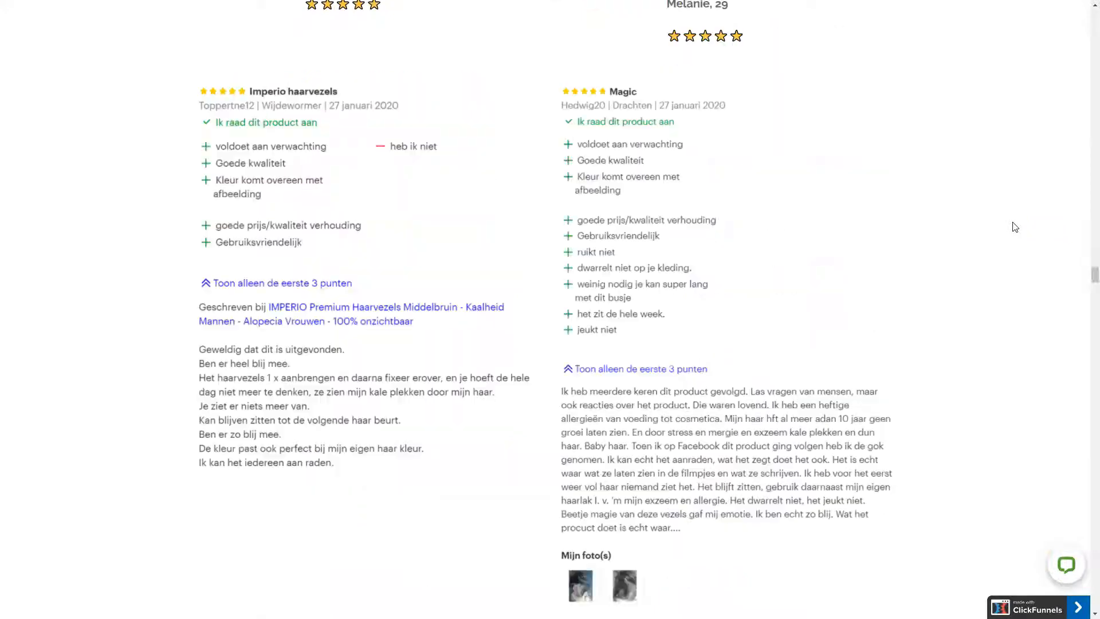
pyautogui.scroll(-9, 1016, 227)
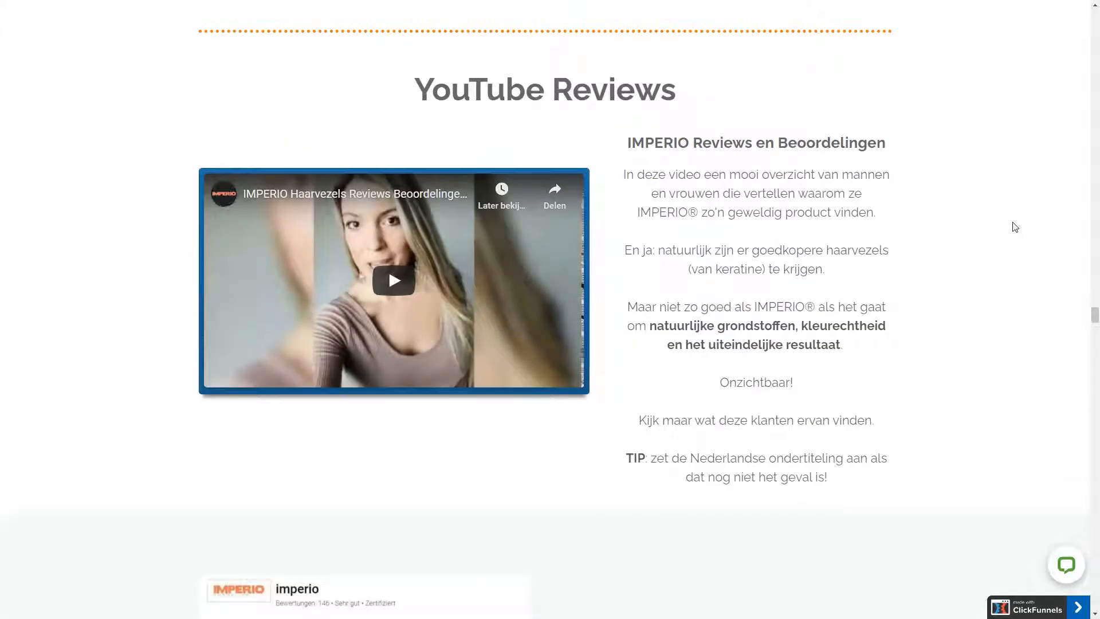
# Examine the ratings and guarantee seals, the explanation of hair fibres and the frequently asked questions on the landing page
pyautogui.scroll(-9, 1015, 228)
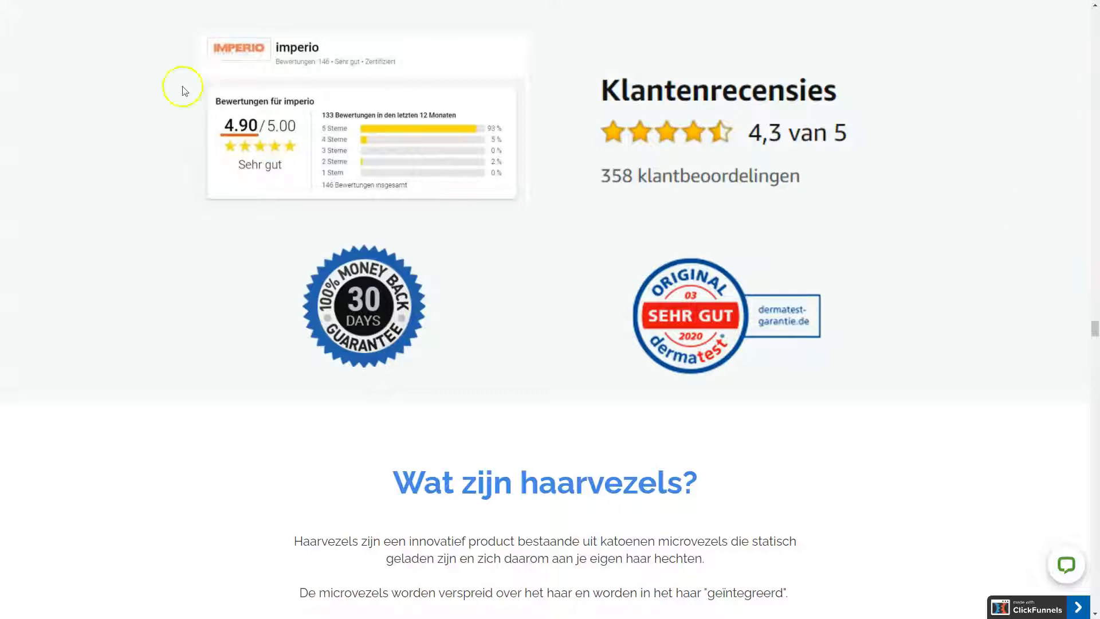
pyautogui.scroll(-9, 936, 285)
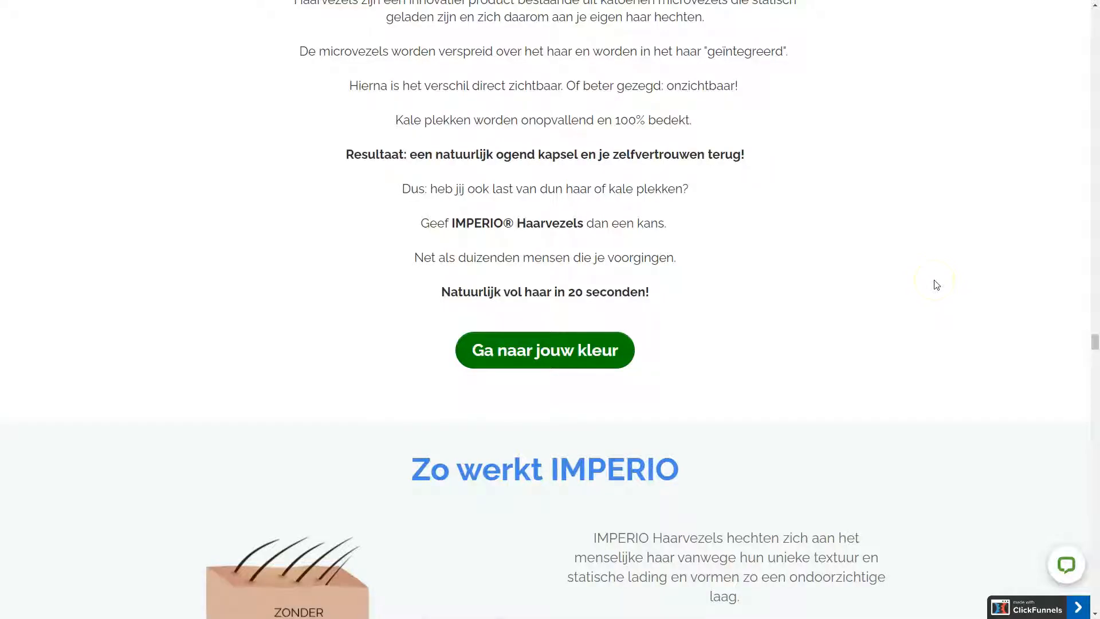
pyautogui.scroll(-9, 843, 418)
pyautogui.scroll(-9, 844, 420)
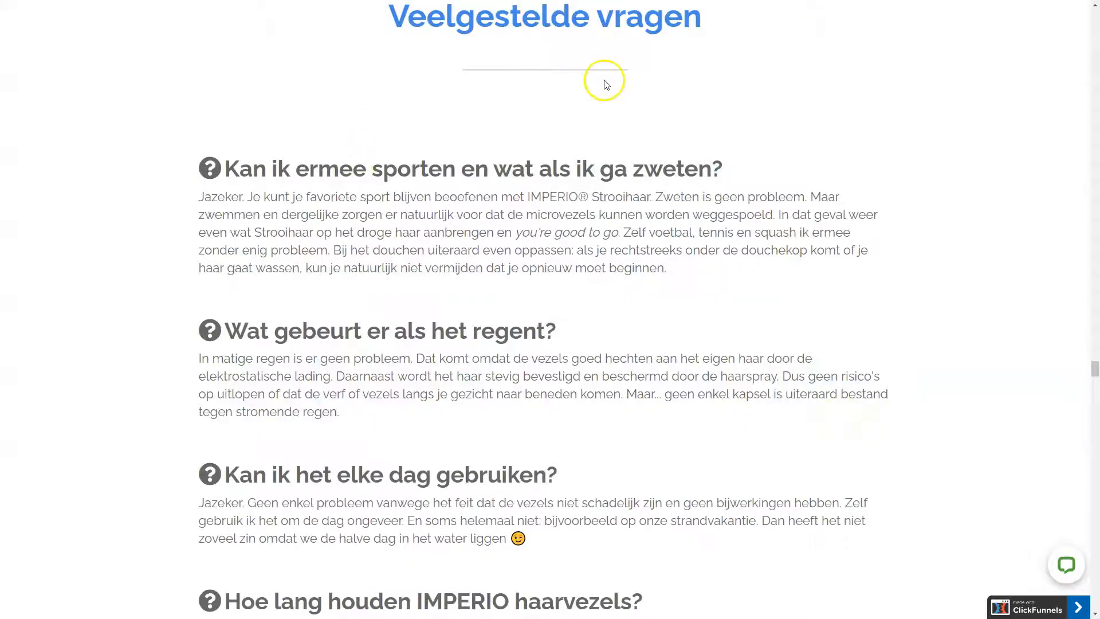
pyautogui.scroll(-9, 541, 90)
pyautogui.scroll(-20, 807, 170)
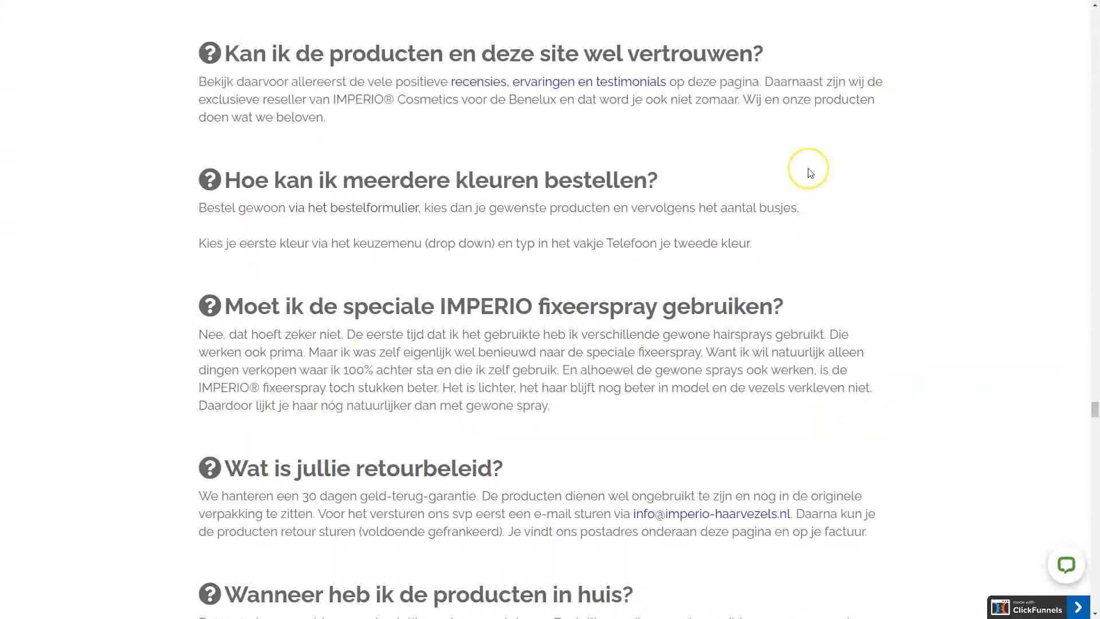
pyautogui.scroll(-9, 810, 171)
pyautogui.scroll(-18, 809, 170)
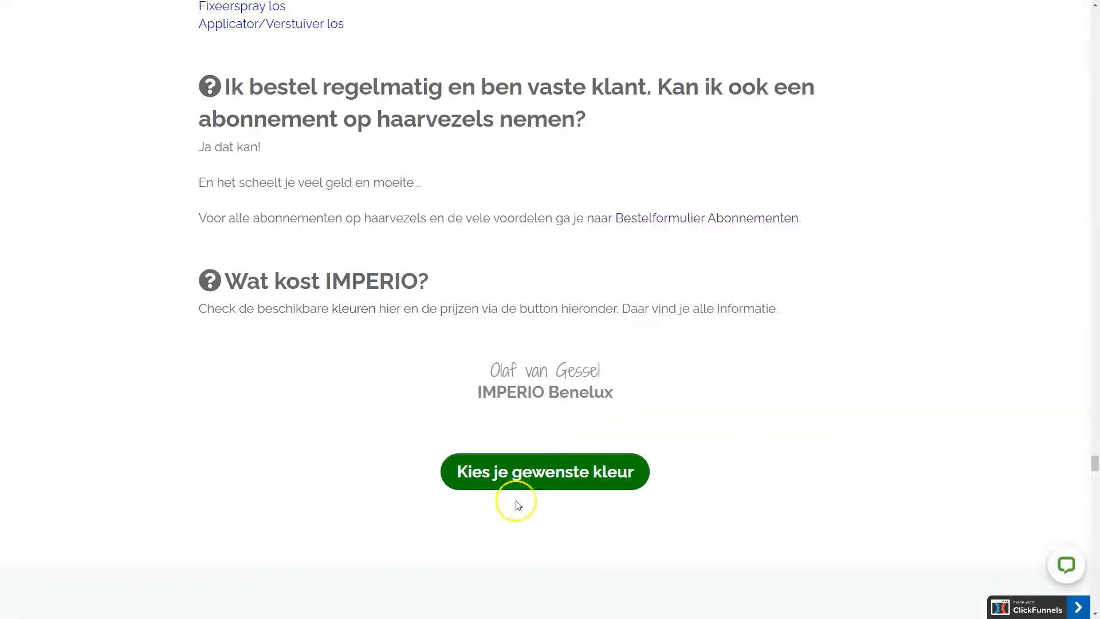
# Open the colour selection page from the landing page's overview of the 10 Premium IMPERIO colours
pyautogui.click(530, 477)
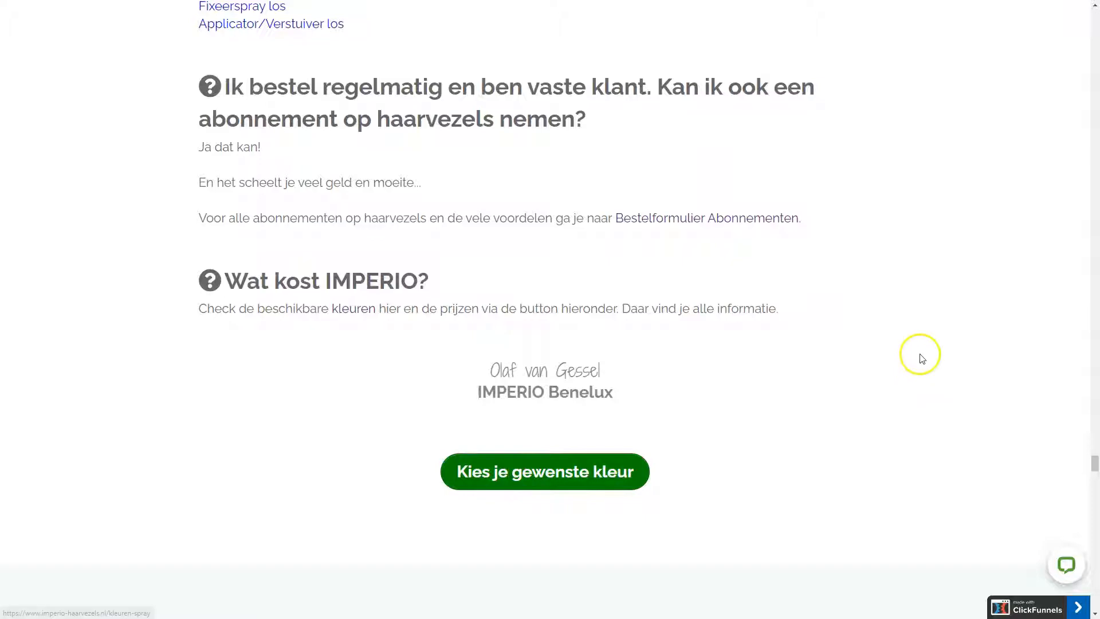
pyautogui.scroll(-9, 921, 359)
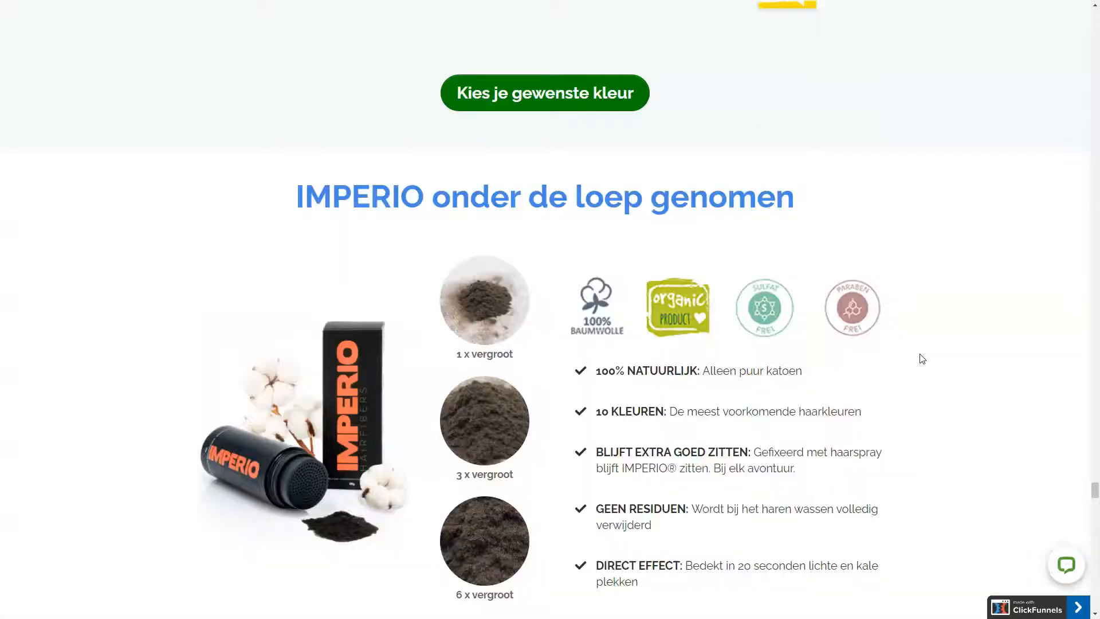
pyautogui.scroll(-9, 921, 359)
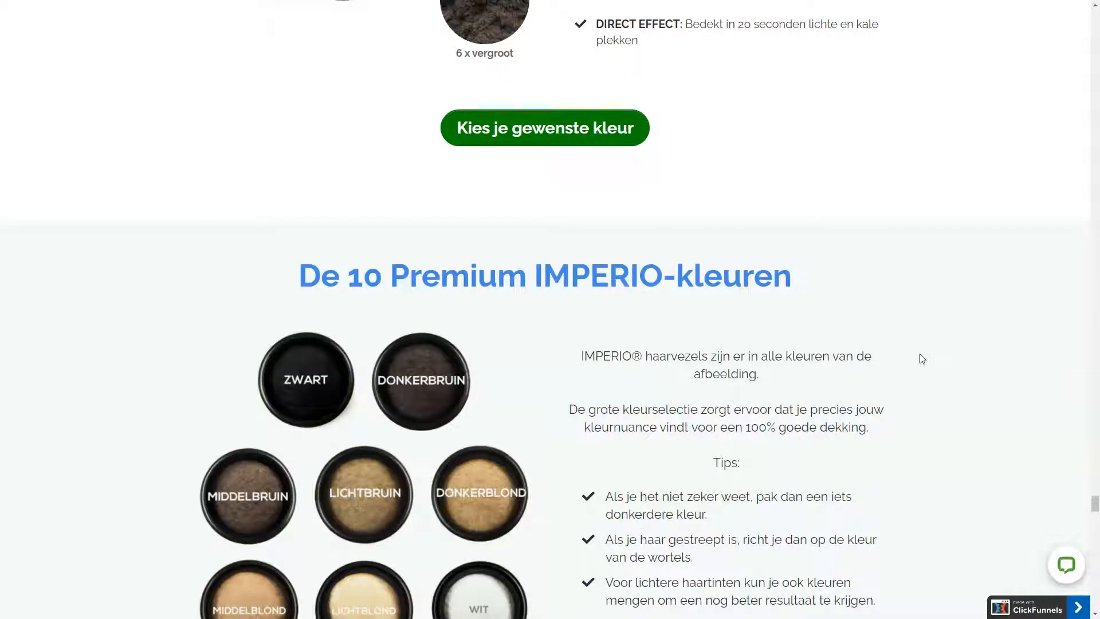
pyautogui.scroll(-9, 919, 329)
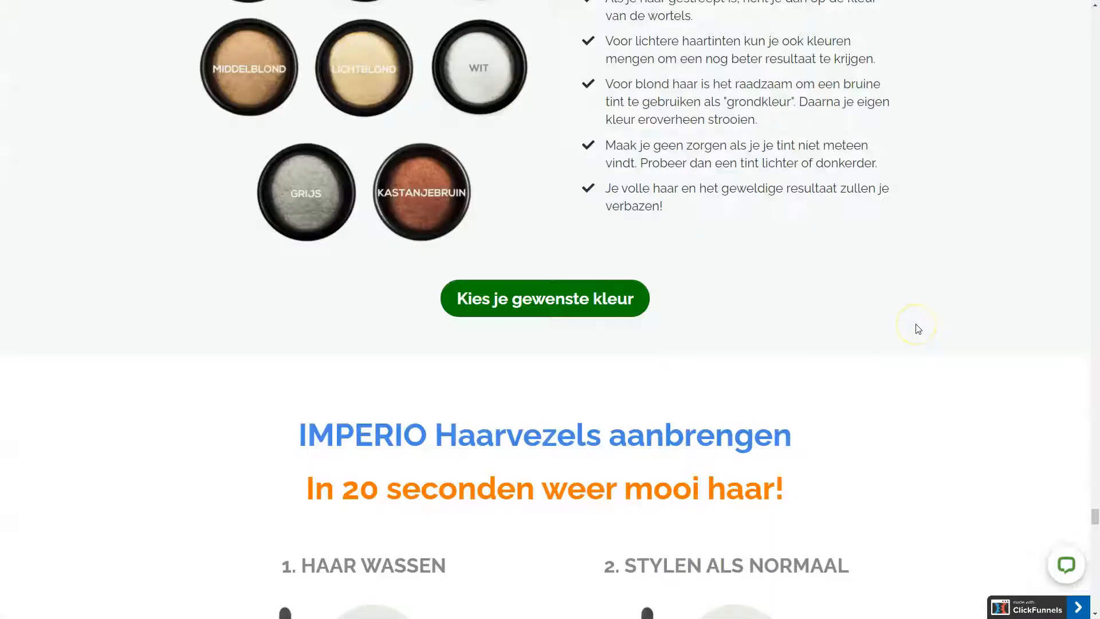
pyautogui.click(590, 297)
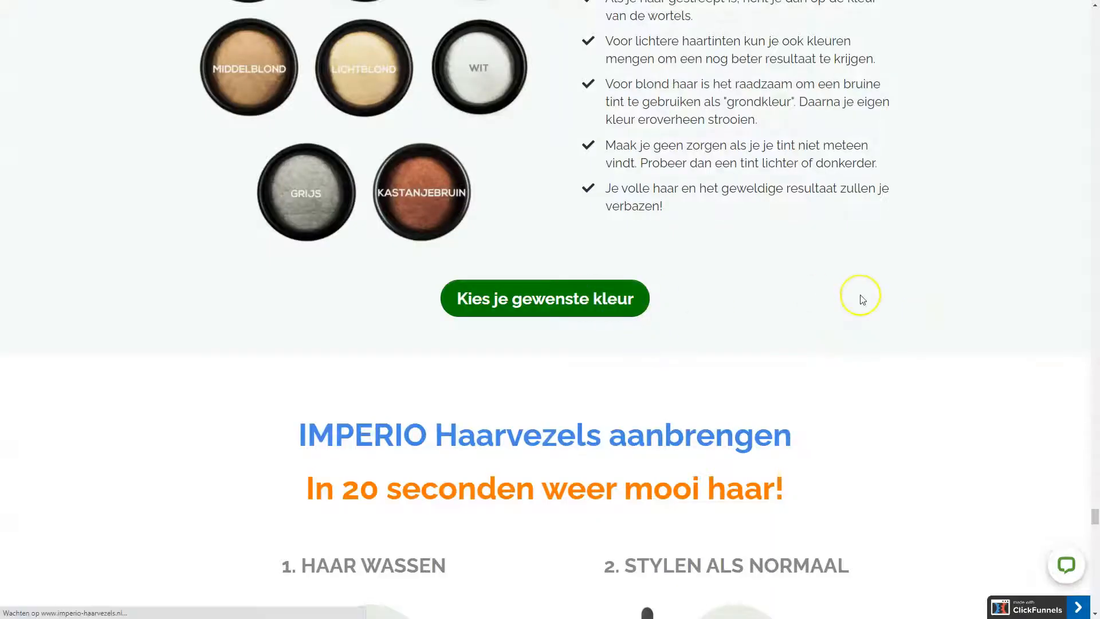
pyautogui.moveTo(1087, 110); pyautogui.dragTo(1047, 87)
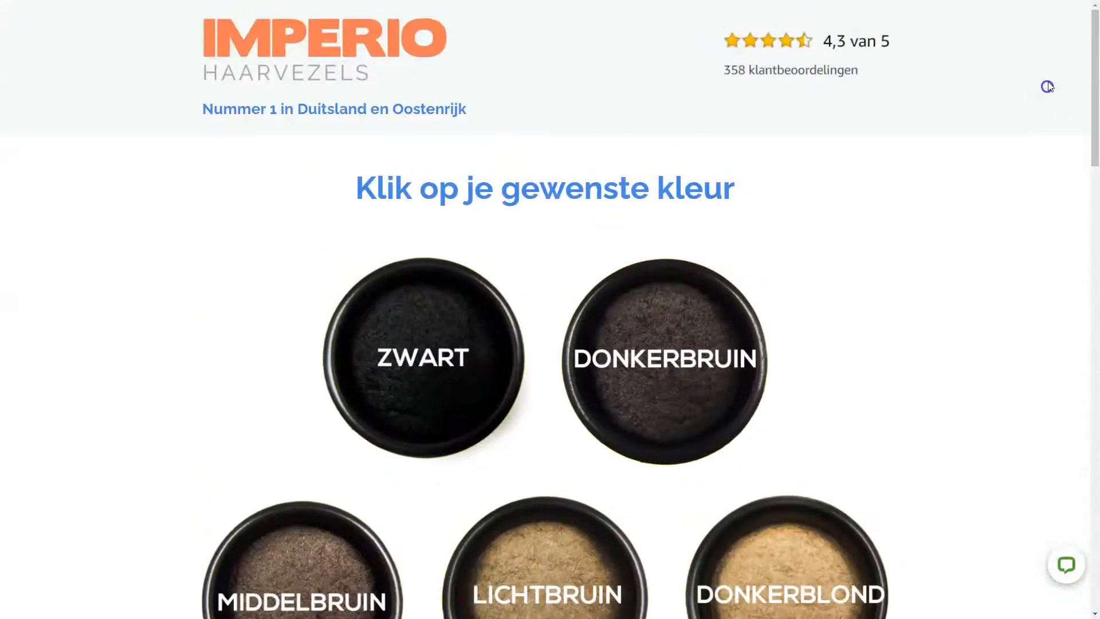
# Choose the Zwart colour and look over the Basic, Advanced and Complete packages and product benefits on the order page
pyautogui.click(429, 358)
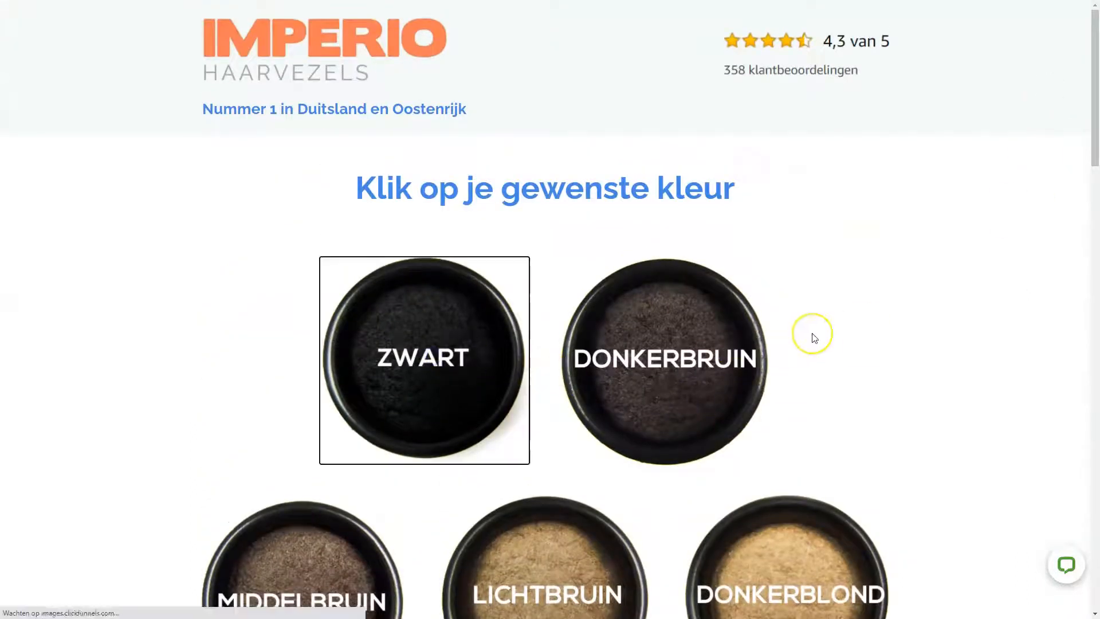
pyautogui.moveTo(1095, 120); pyautogui.dragTo(1086, 207)
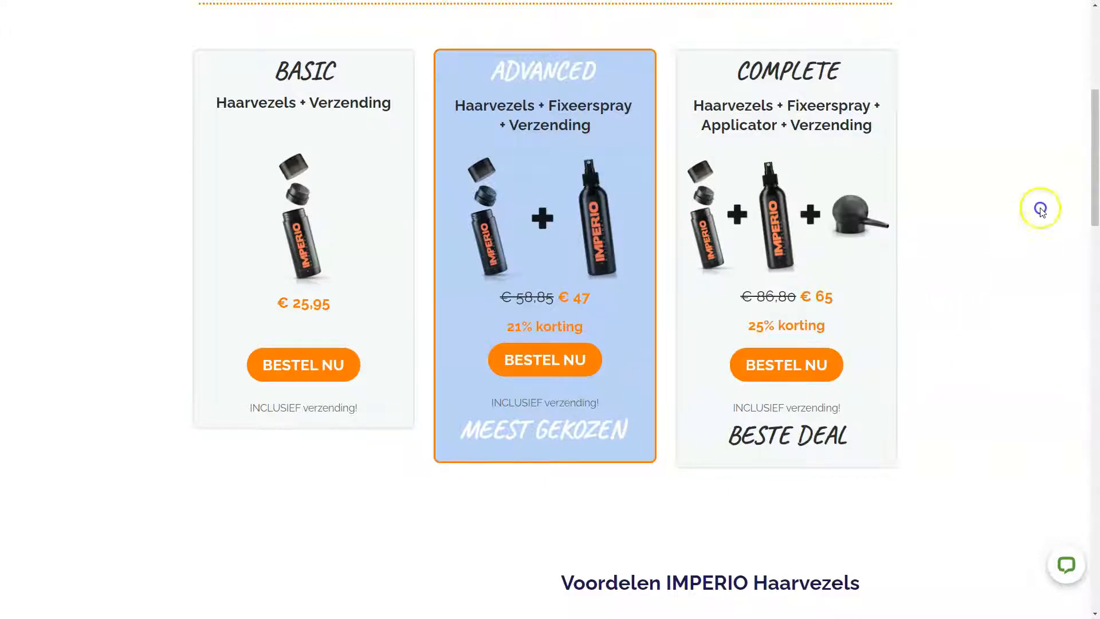
pyautogui.moveTo(1095, 180); pyautogui.dragTo(1096, 328)
# Leave full-screen view and load the imperio-haarvezels.nl home page by removing the bestelformulier-spray path from the address
pyautogui.press('F11')
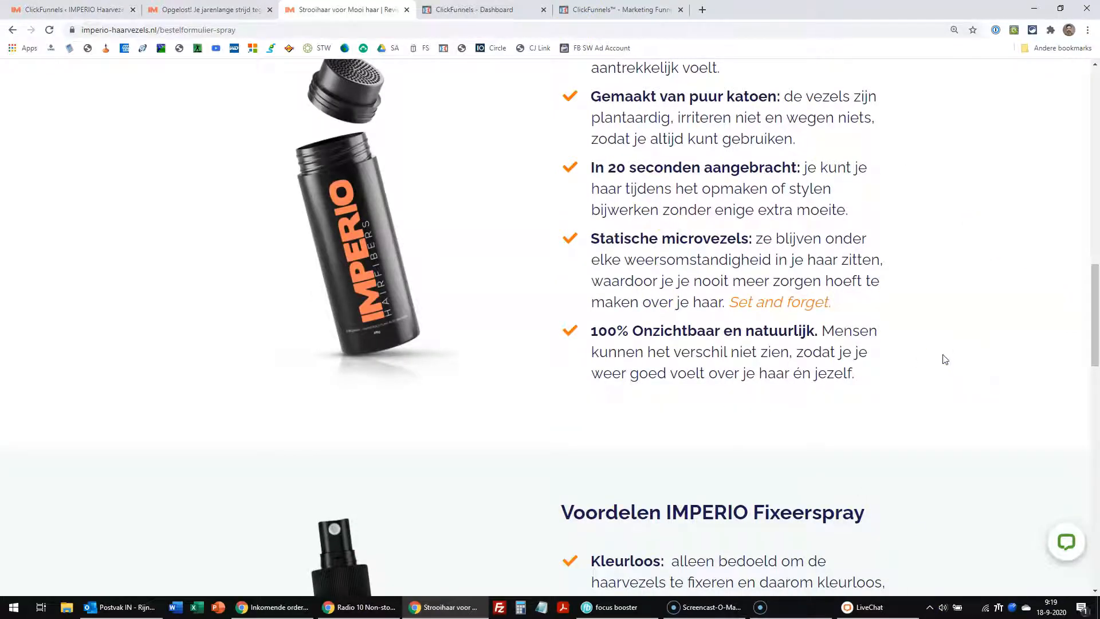
pyautogui.press('Home')
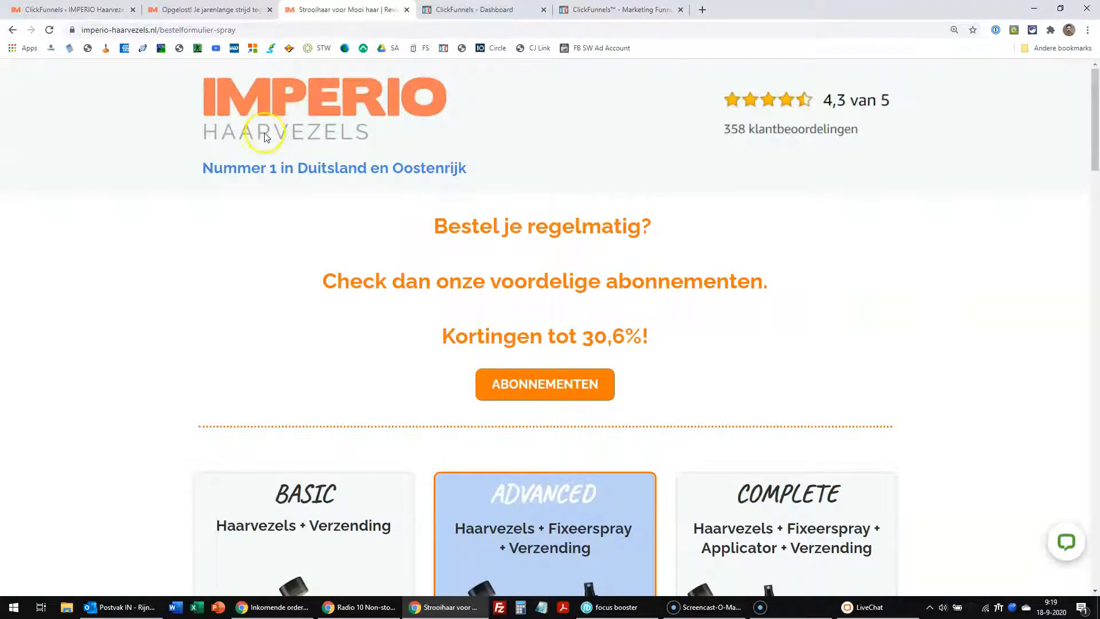
pyautogui.moveTo(174, 34); pyautogui.dragTo(604, 26)
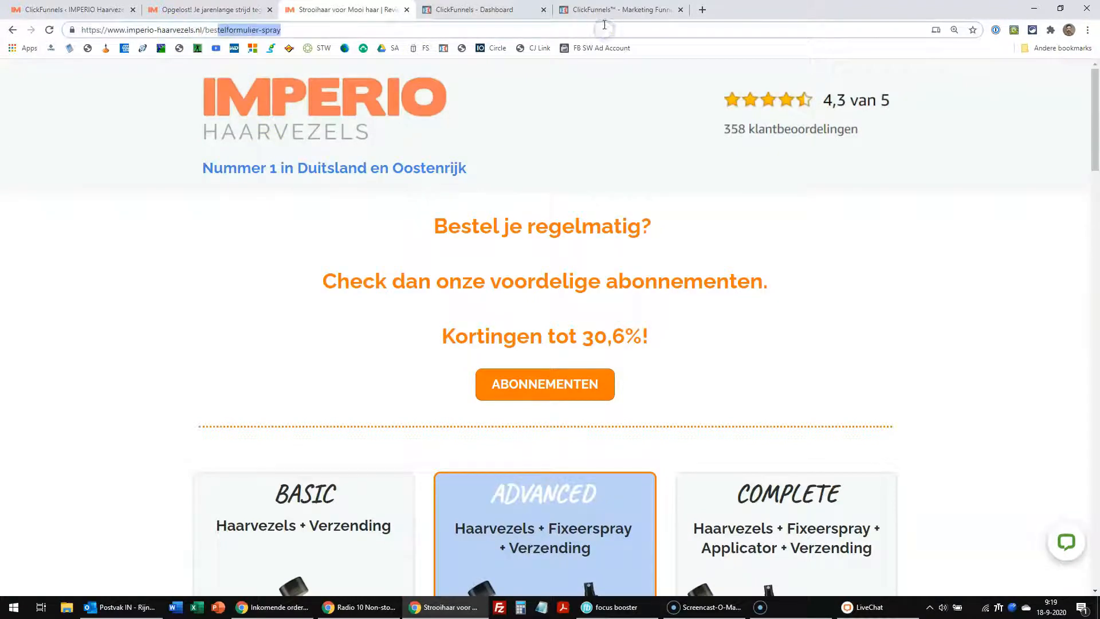
pyautogui.press('BackSpace')
pyautogui.press('Return')
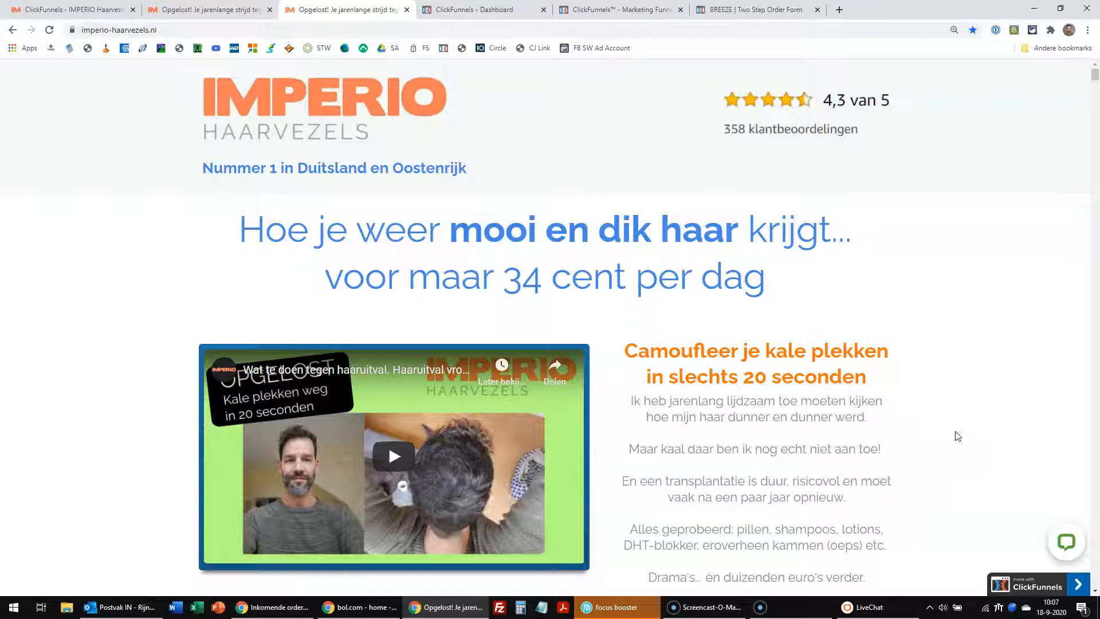
pyautogui.click(938, 427)
pyautogui.click(893, 445)
pyautogui.click(947, 333)
pyautogui.click(947, 333)
pyautogui.click(947, 333)
# Examine the home page's hair growth product conclusion, IMPERIO benefits, and before-and-after video and photos
pyautogui.scroll(-8, 949, 337)
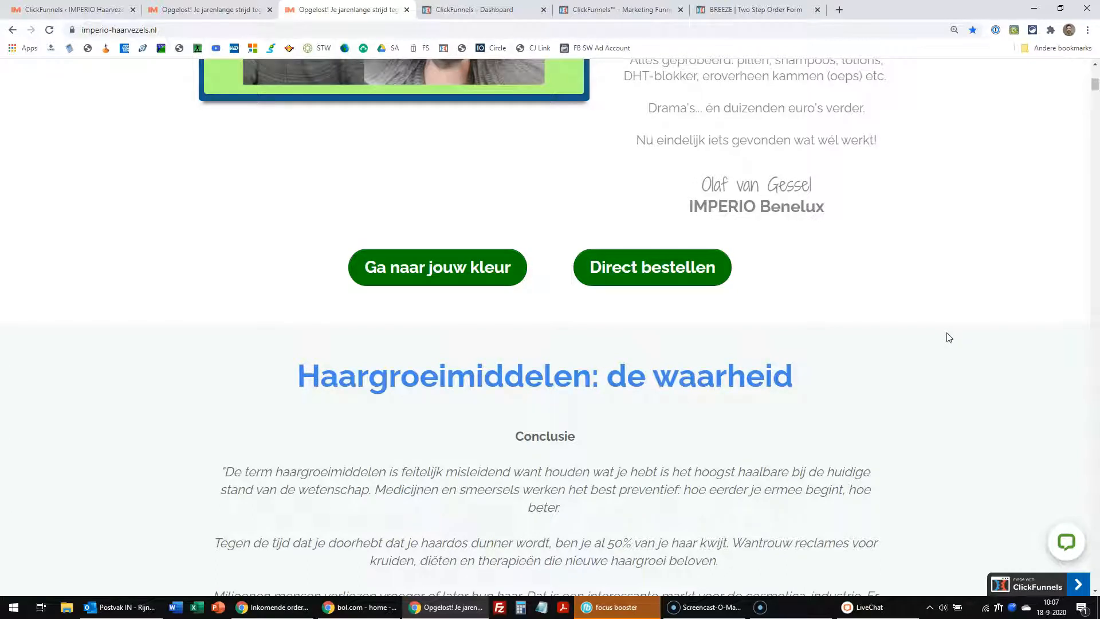
pyautogui.scroll(-8, 948, 337)
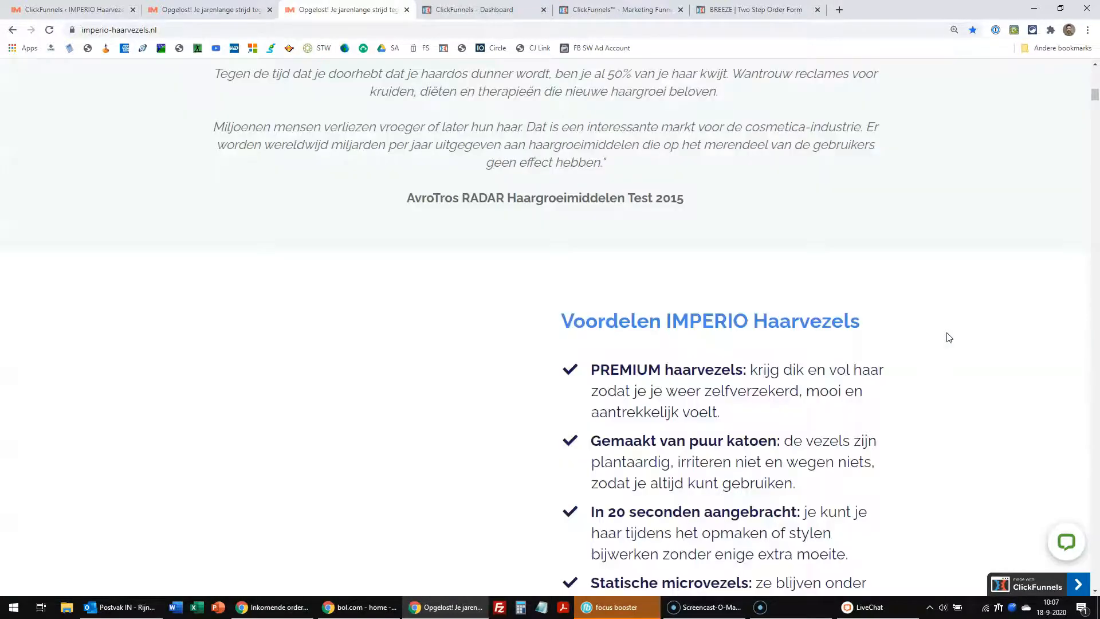
pyautogui.scroll(-3, 948, 337)
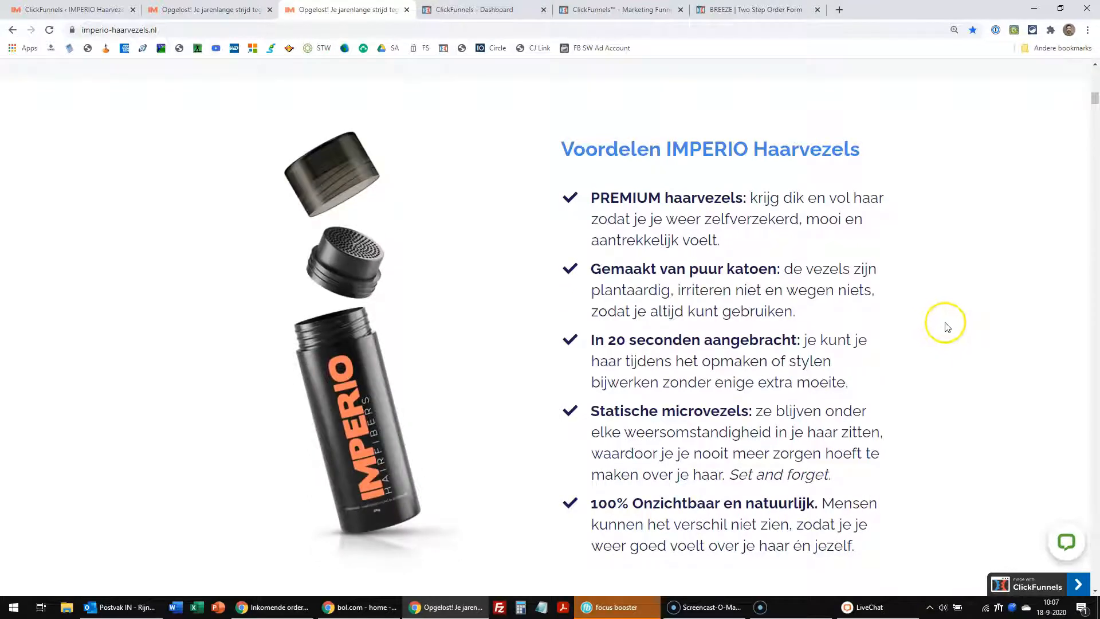
pyautogui.scroll(-8, 947, 326)
pyautogui.scroll(-5, 946, 318)
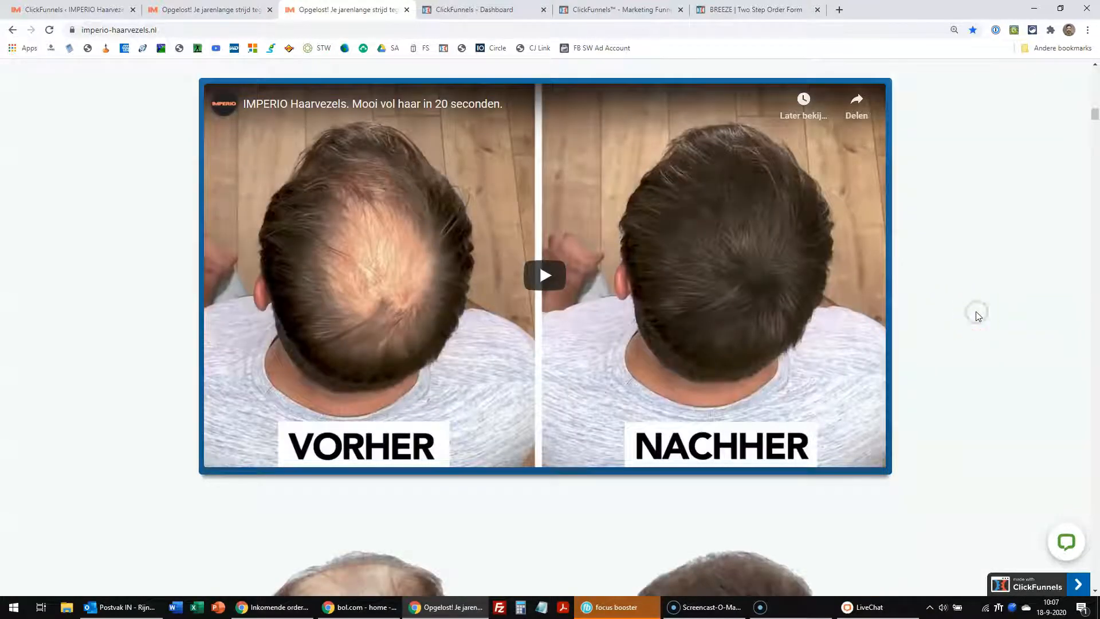
pyautogui.scroll(-10, 978, 314)
pyautogui.scroll(-18, 978, 311)
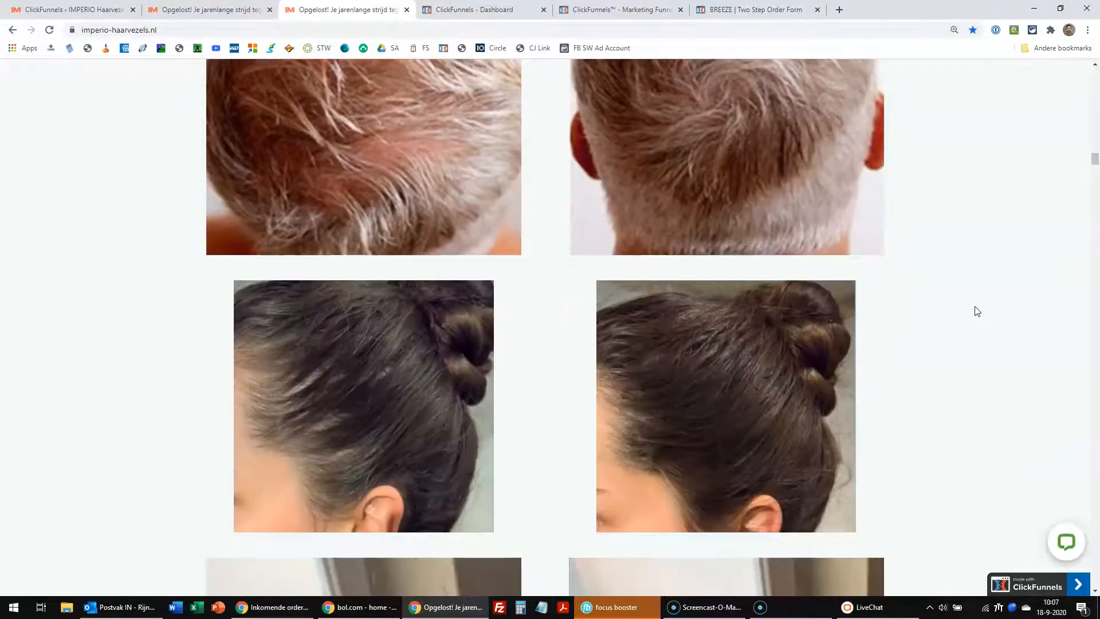
pyautogui.scroll(-2, 977, 311)
pyautogui.scroll(-15, 977, 311)
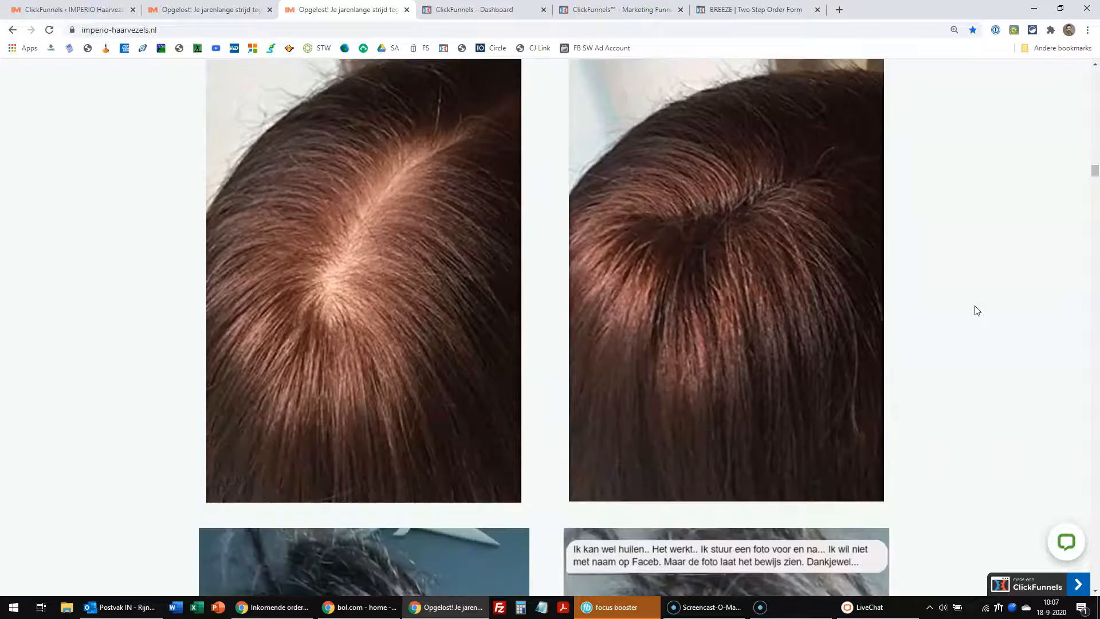
pyautogui.scroll(-8, 976, 307)
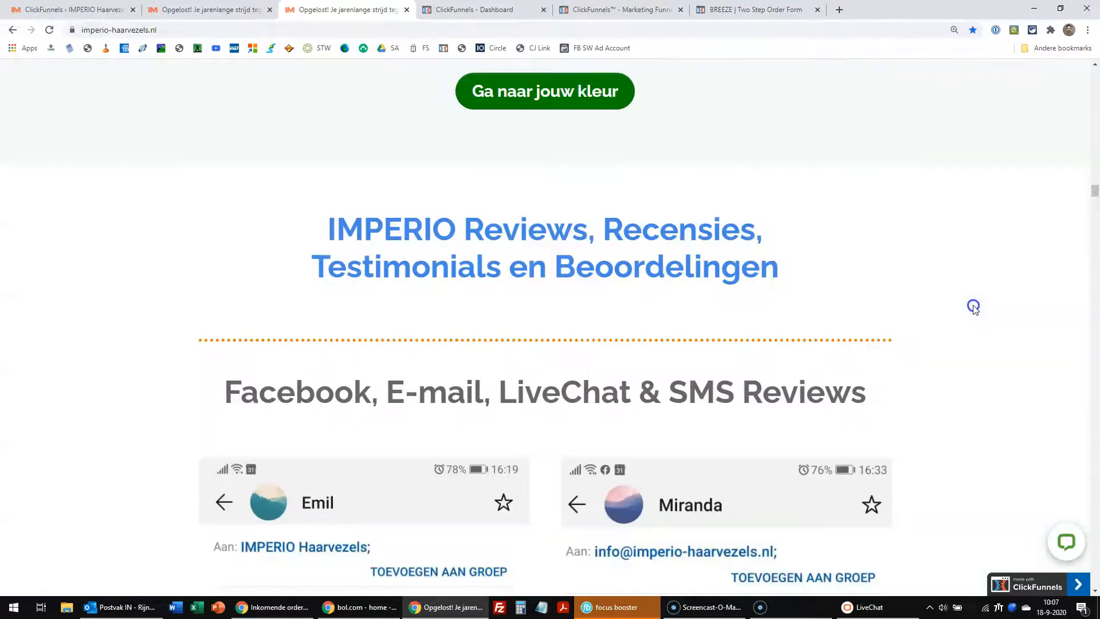
# Examine the Facebook, e-mail, LiveChat, SMS, website and YouTube reviews, down to the ratings and guarantee seals
pyautogui.scroll(-5, 974, 308)
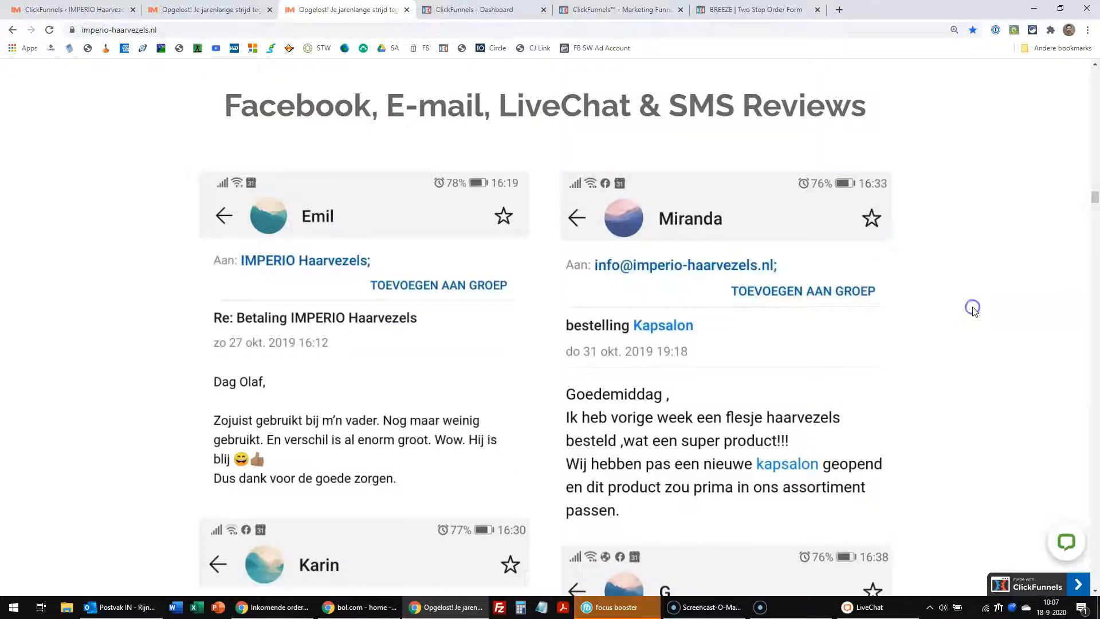
pyautogui.scroll(-15, 974, 311)
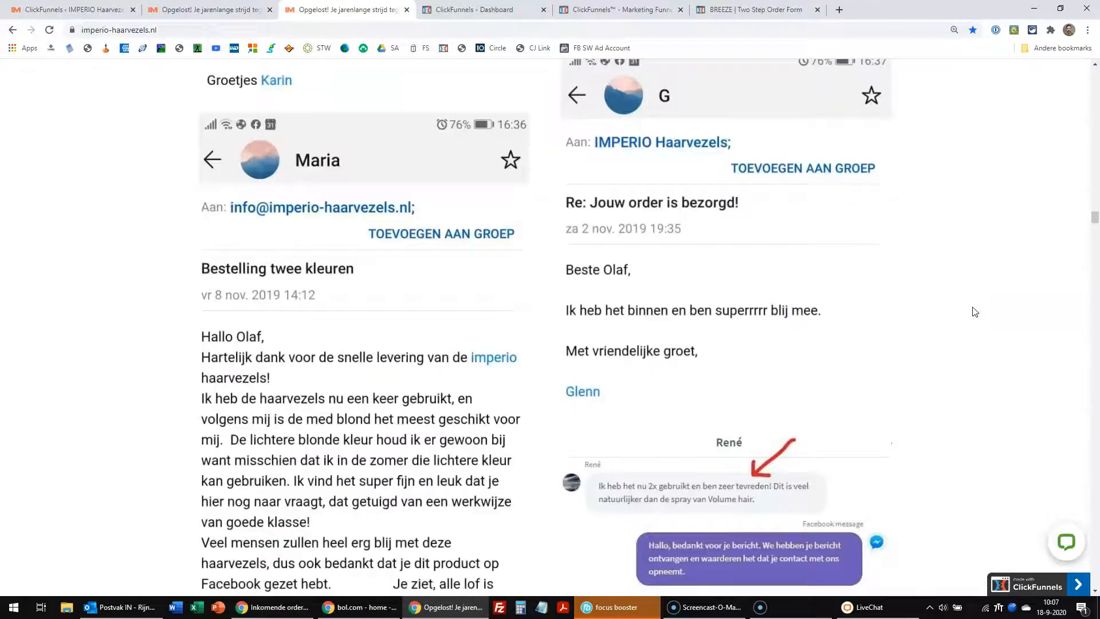
pyautogui.scroll(-15, 976, 312)
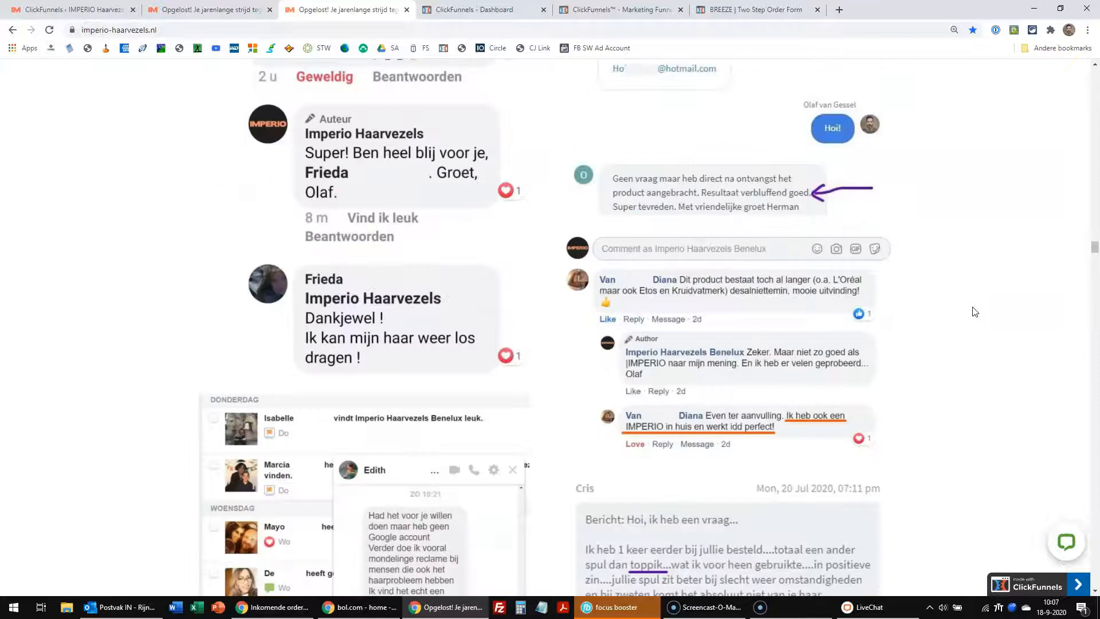
pyautogui.scroll(-8, 975, 312)
pyautogui.scroll(-8, 975, 312)
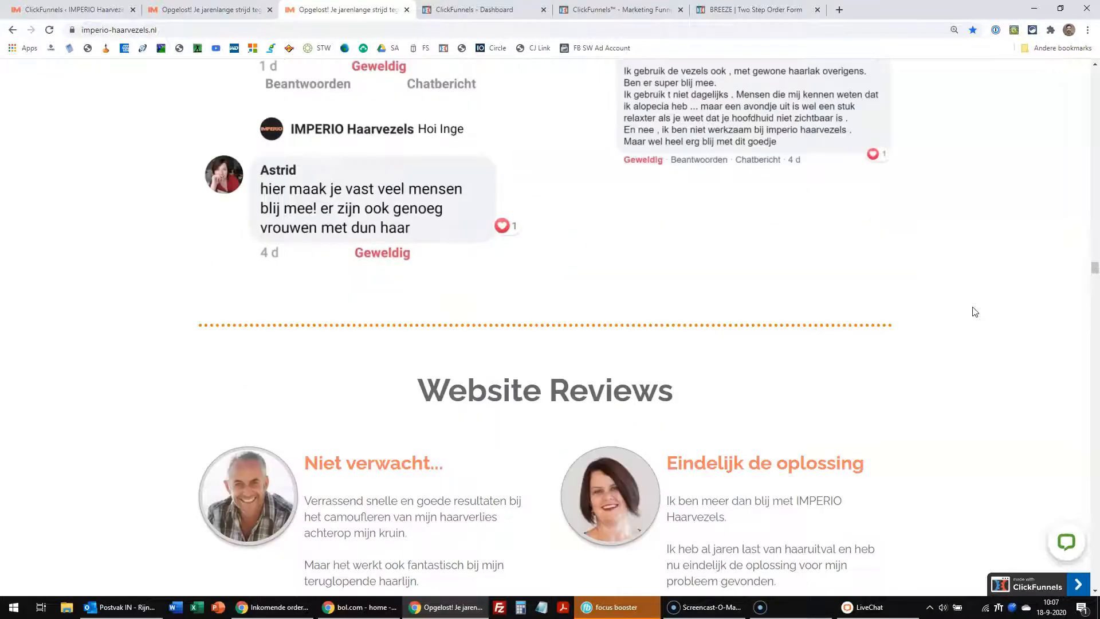
pyautogui.scroll(-20, 975, 311)
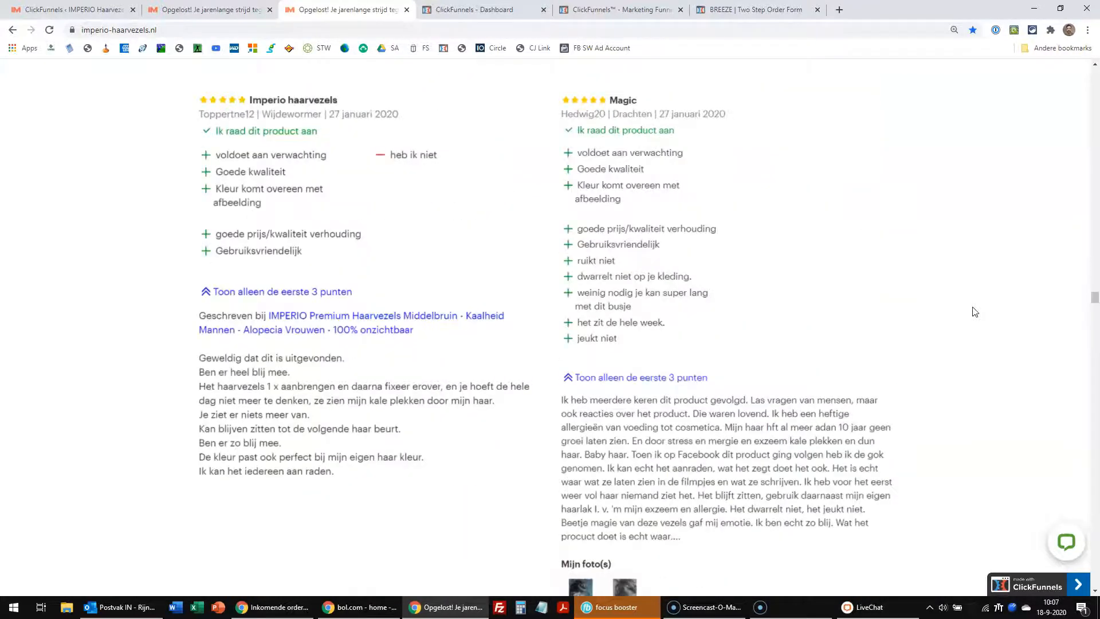
pyautogui.scroll(-20, 975, 311)
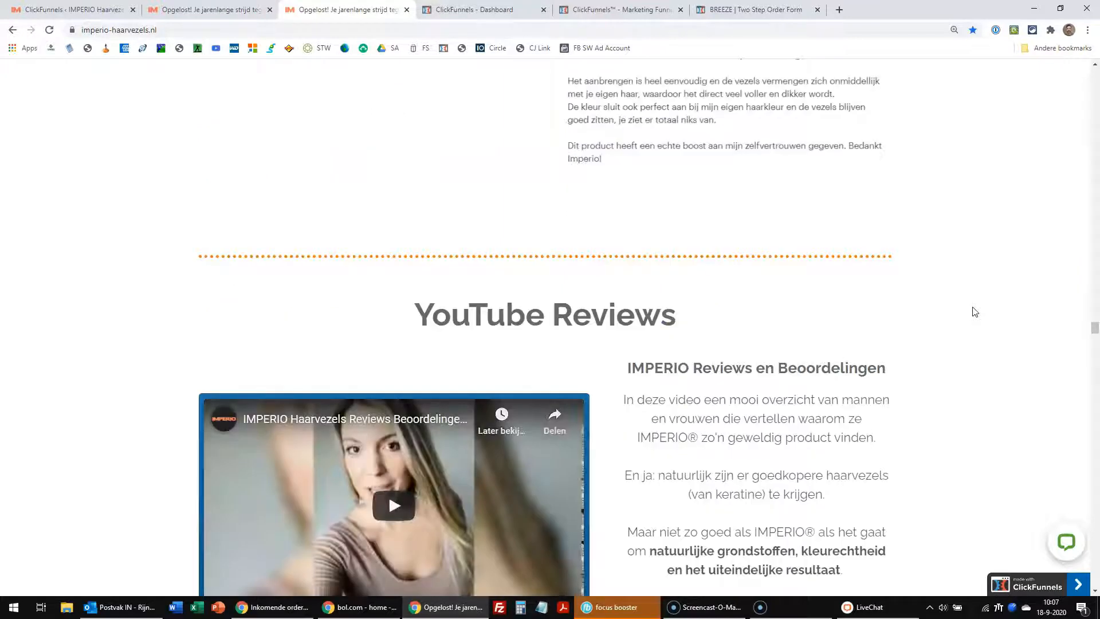
pyautogui.scroll(-13, 975, 312)
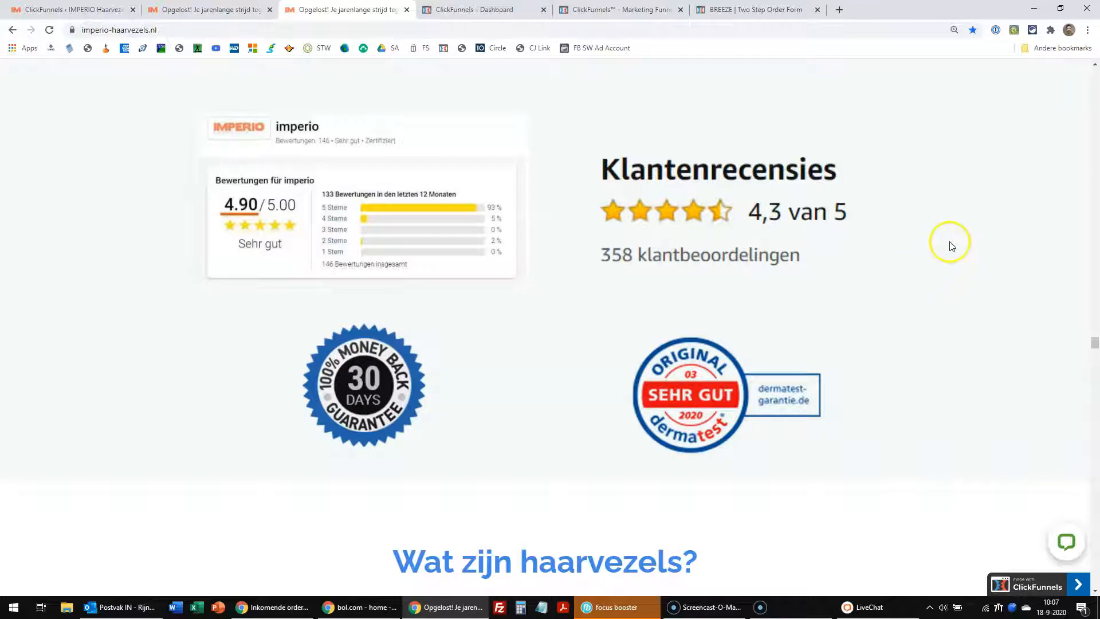
# Examine the home page's explanation of hair fibres, how IMPERIO works, the frequently asked questions and the bottle contents
pyautogui.scroll(-7, 952, 247)
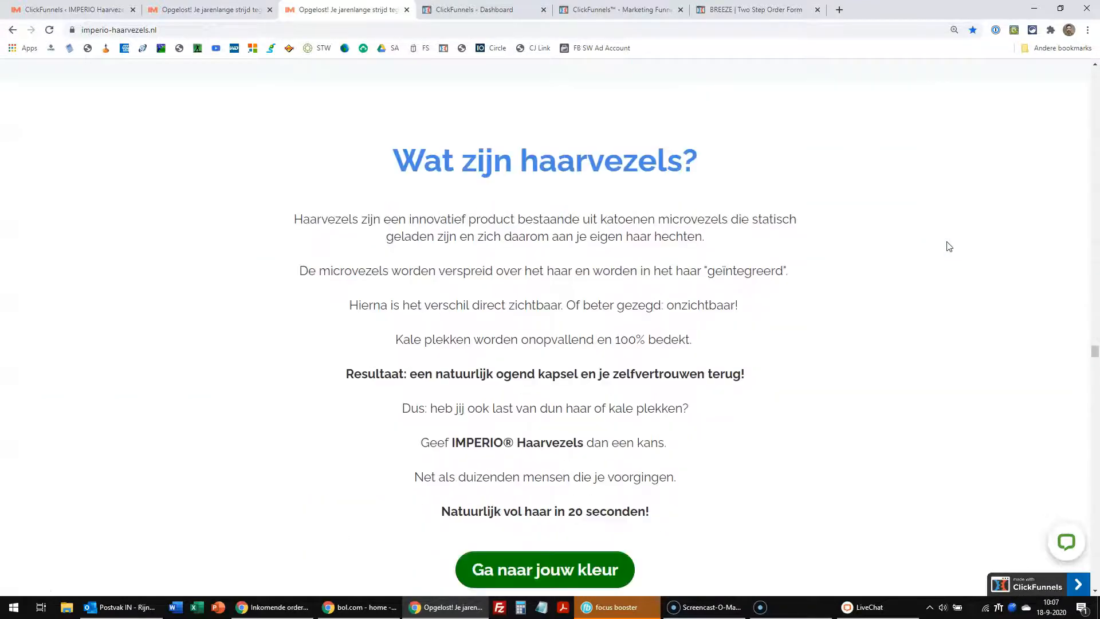
pyautogui.scroll(-3, 949, 246)
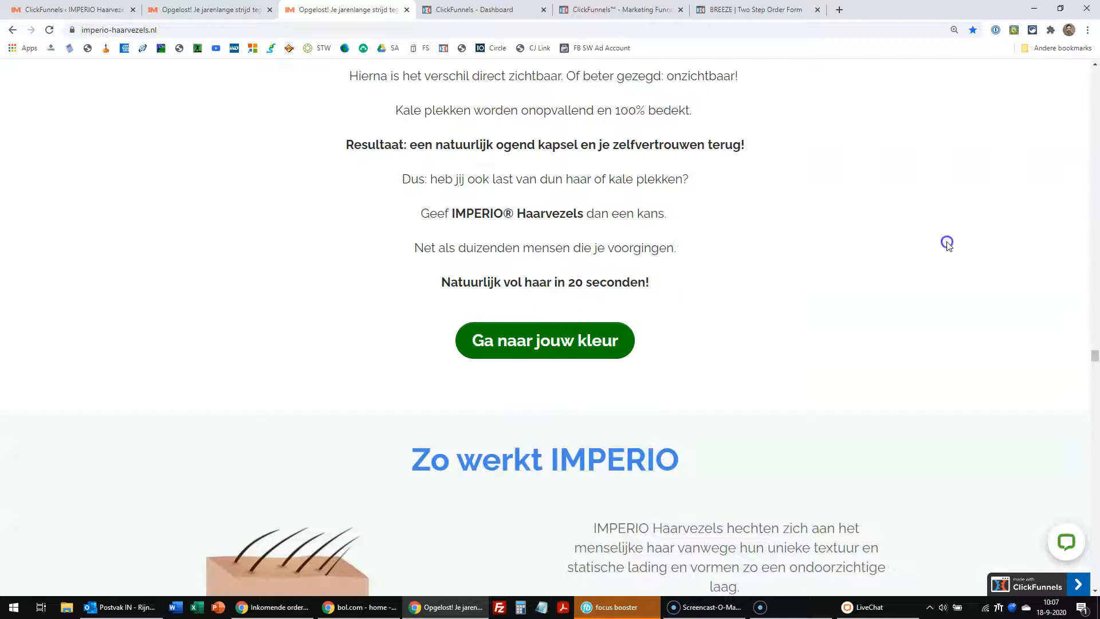
pyautogui.scroll(-9, 947, 243)
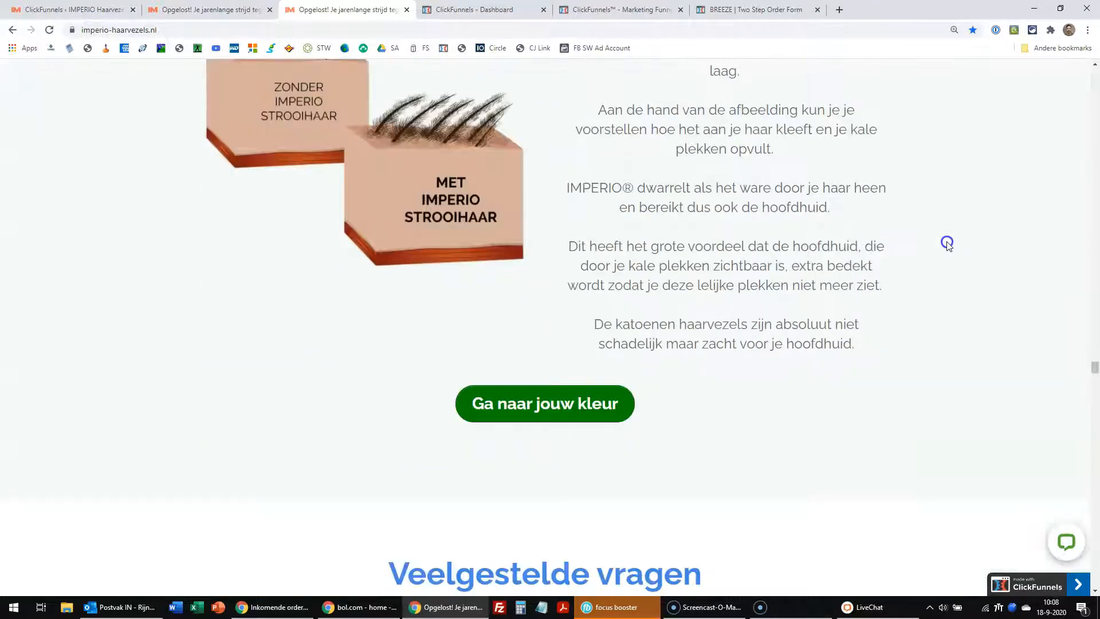
pyautogui.scroll(-6, 947, 243)
pyautogui.scroll(-2, 947, 243)
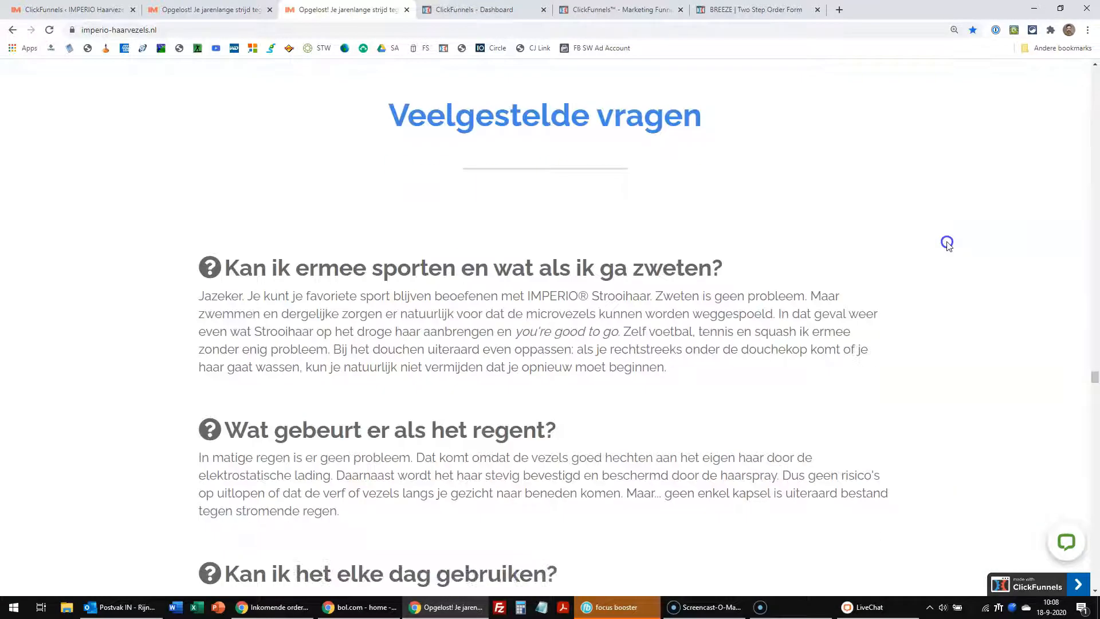
pyautogui.scroll(-20, 947, 243)
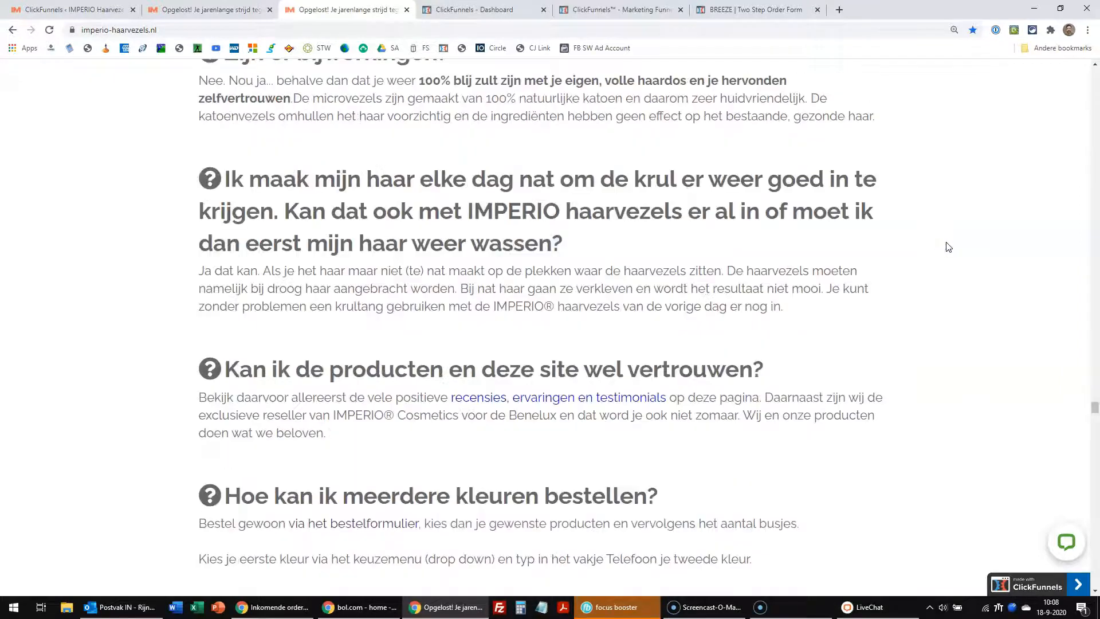
pyautogui.scroll(-20, 948, 247)
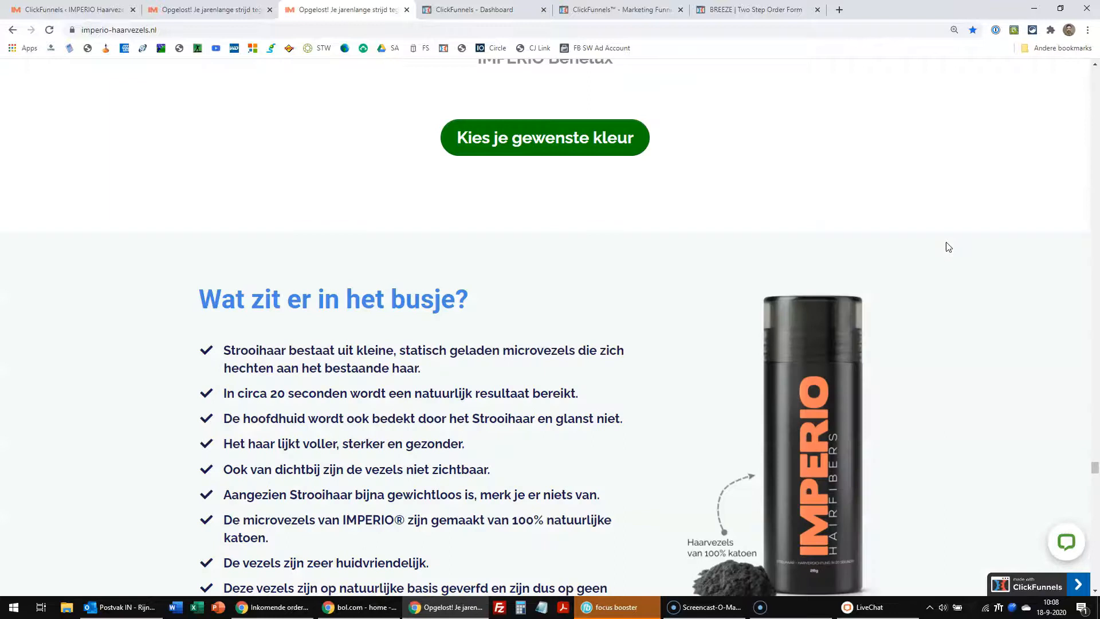
# Go on to the colour selection, choose a hair fibre colour and view the Basic, Advanced and Complete packages on the order page
pyautogui.click(565, 140)
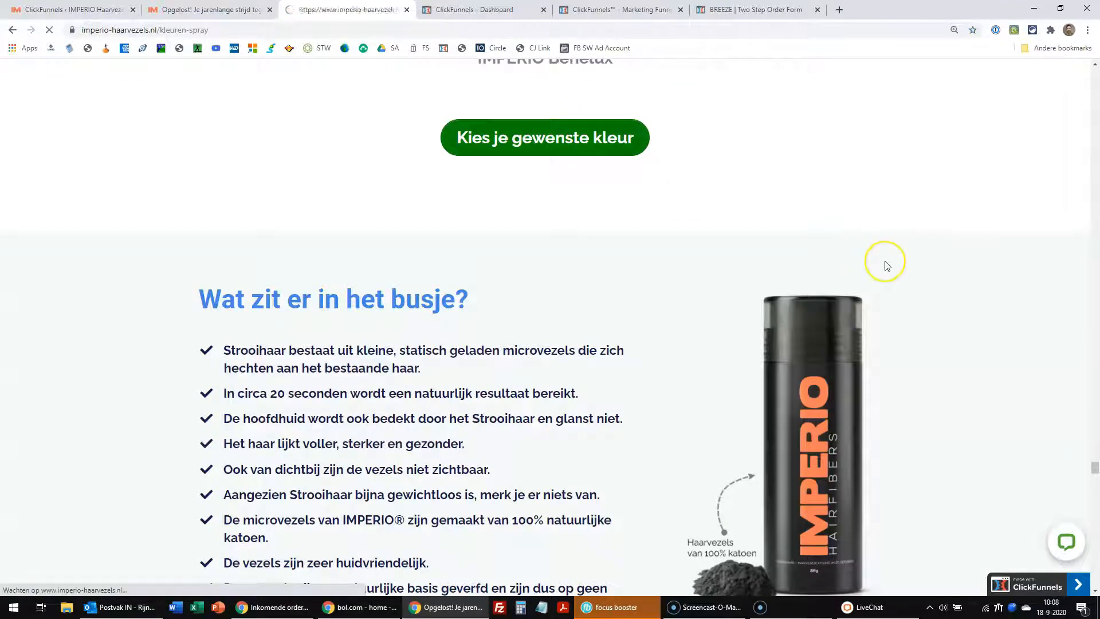
pyautogui.scroll(-1, 922, 274)
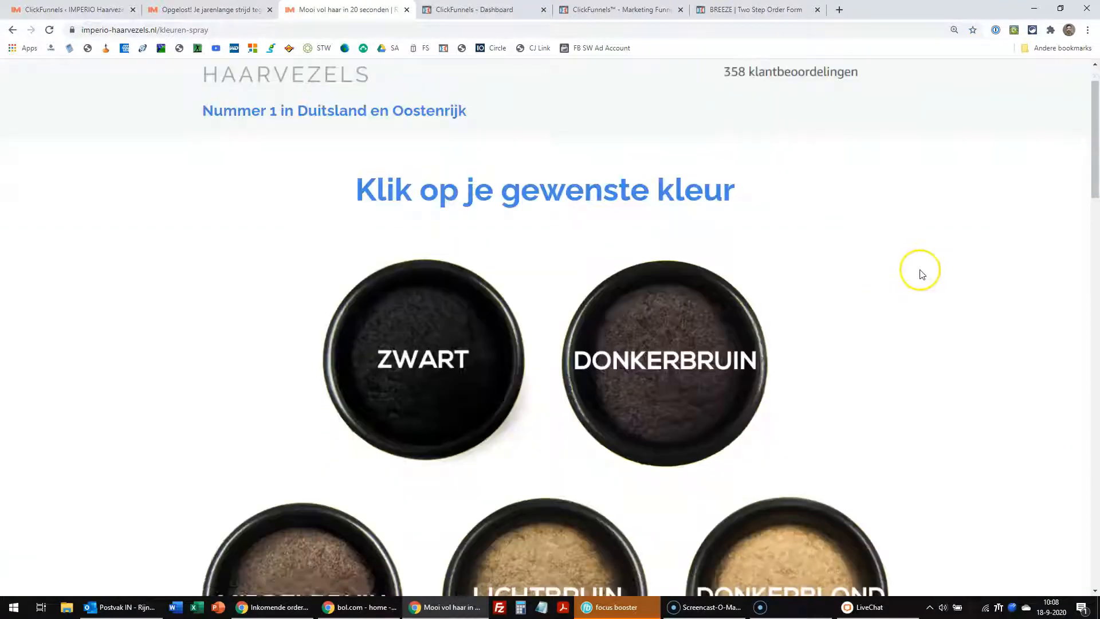
pyautogui.scroll(-2, 921, 270)
pyautogui.moveTo(1092, 177); pyautogui.dragTo(1068, 262)
pyautogui.click(538, 318)
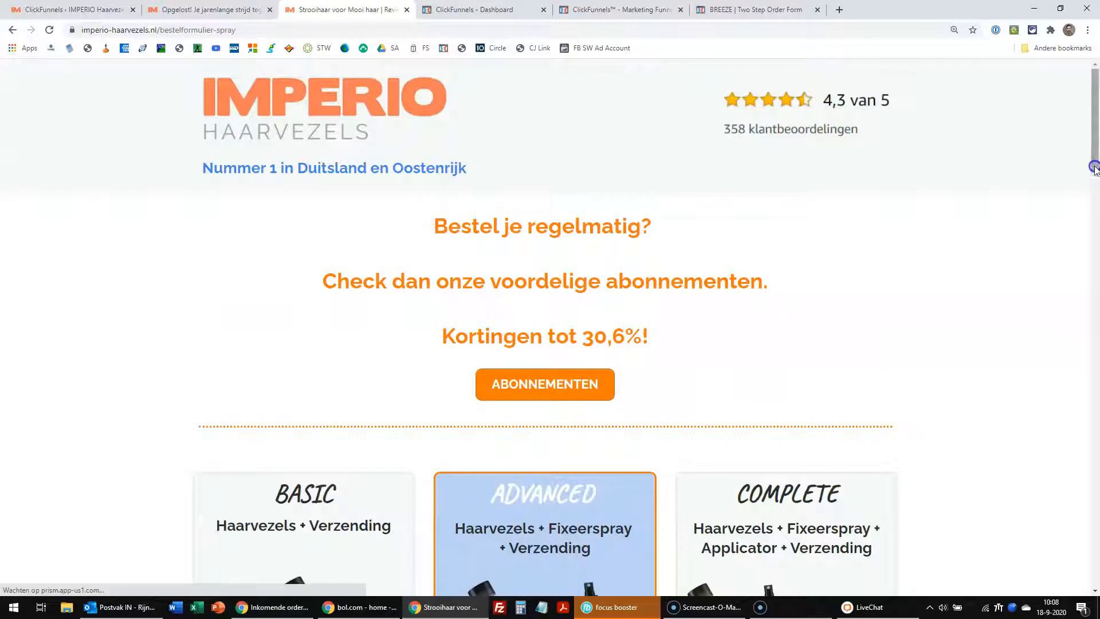
pyautogui.moveTo(1093, 176); pyautogui.dragTo(1092, 218)
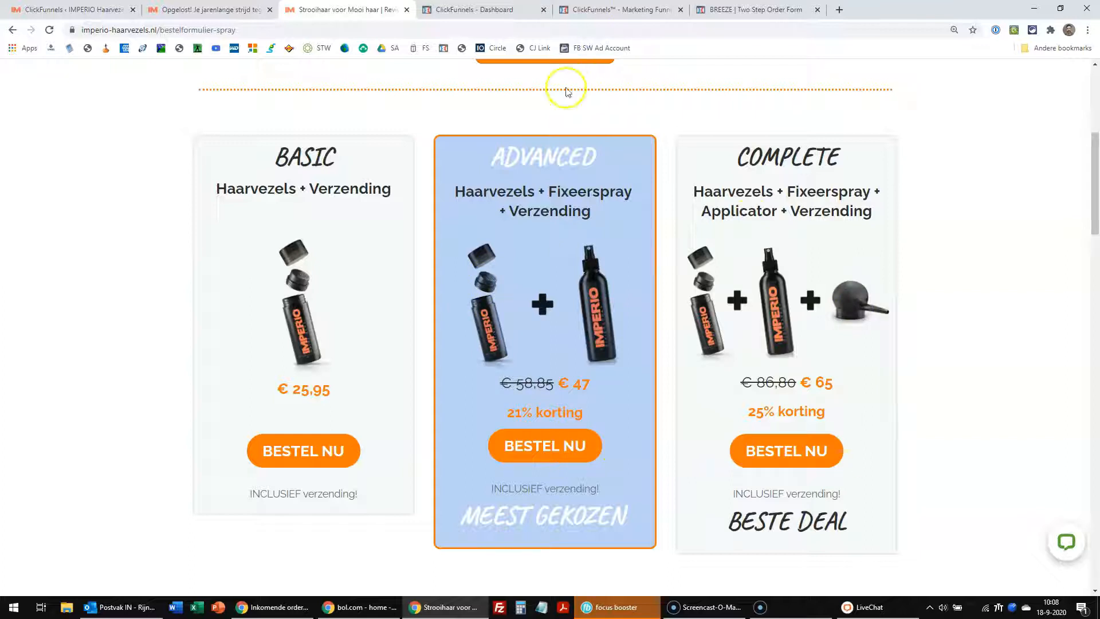
# Return to the imperio-haarvezels.nl home page by removing the bestelformulier-spray path from the address
pyautogui.moveTo(160, 30); pyautogui.dragTo(662, 23)
pyautogui.press('BackSpace')
pyautogui.press('Return')
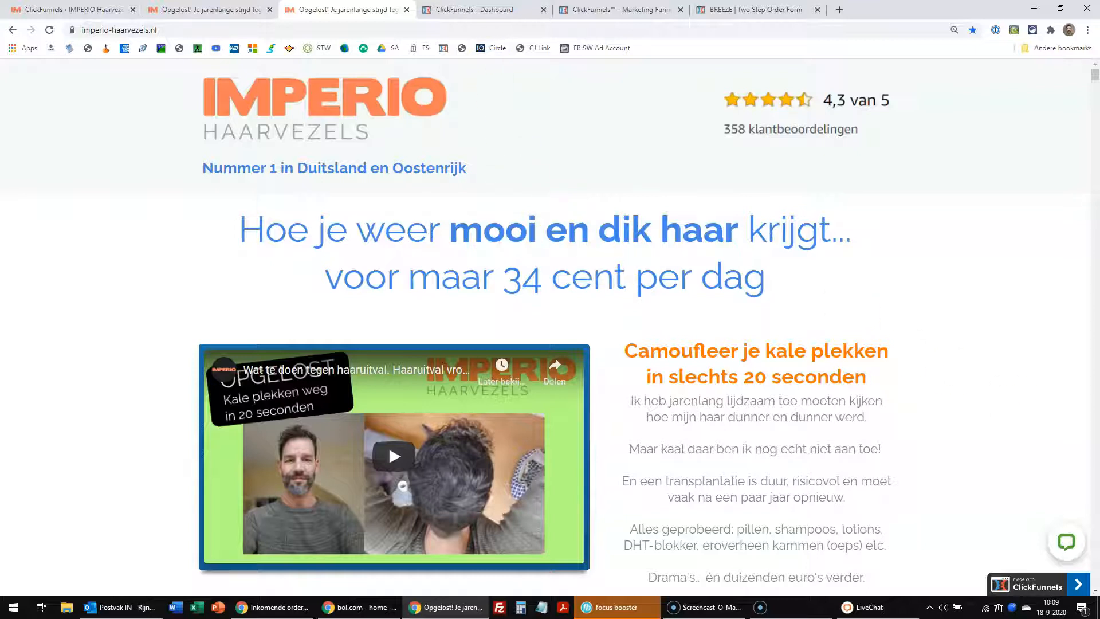
# Start building a new funnel from the ClickFunnels dashboard and dismiss the classic builder's goal dialog
pyautogui.hotkey('ctrl', 'Tab')
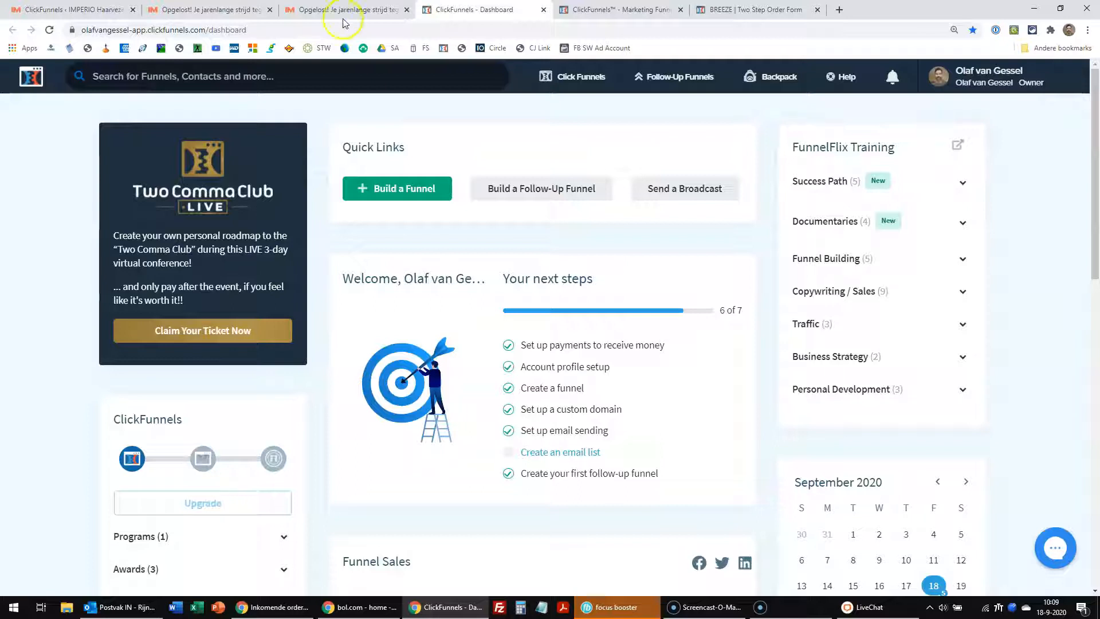
pyautogui.click(413, 192)
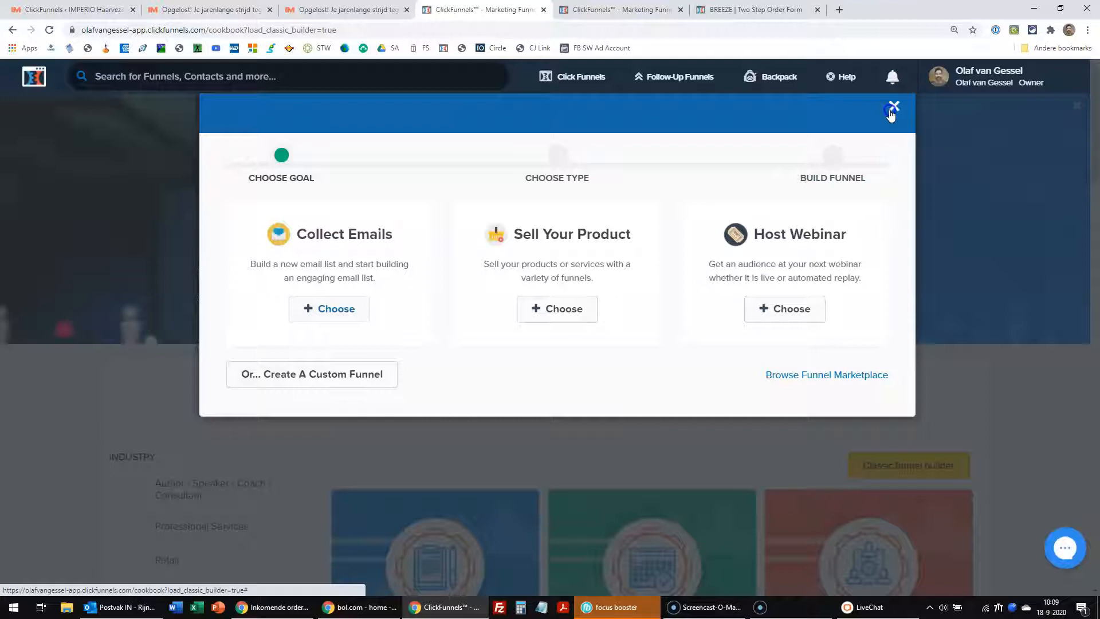
pyautogui.click(892, 109)
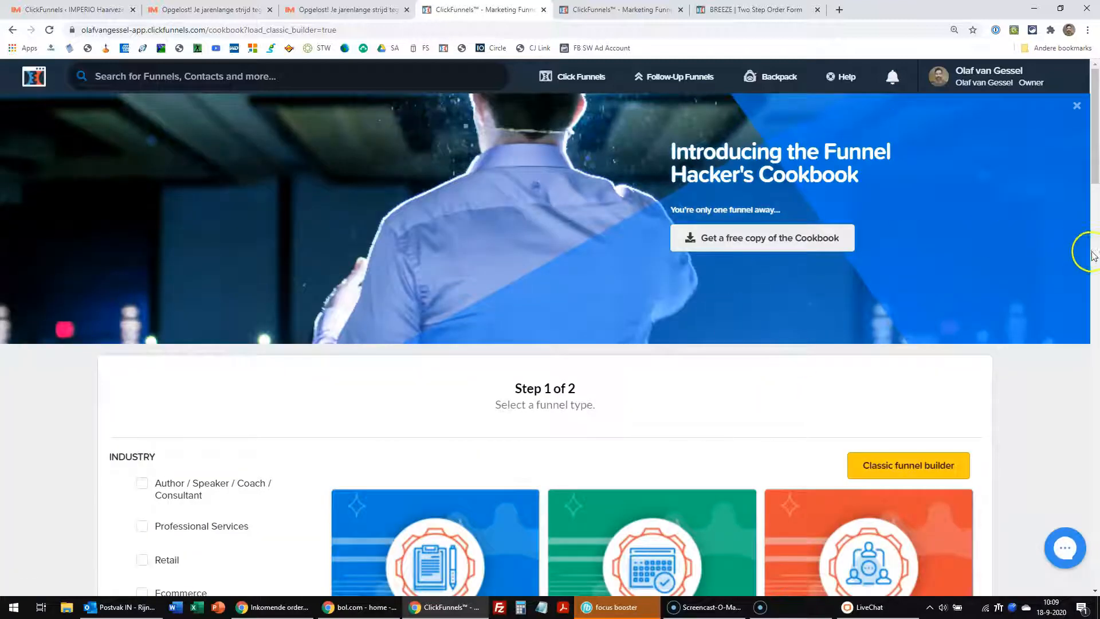
# Filter the funnel types to Sell A Product and select the 2-Step Tripwire Funnel
pyautogui.moveTo(1087, 172); pyautogui.dragTo(1090, 227)
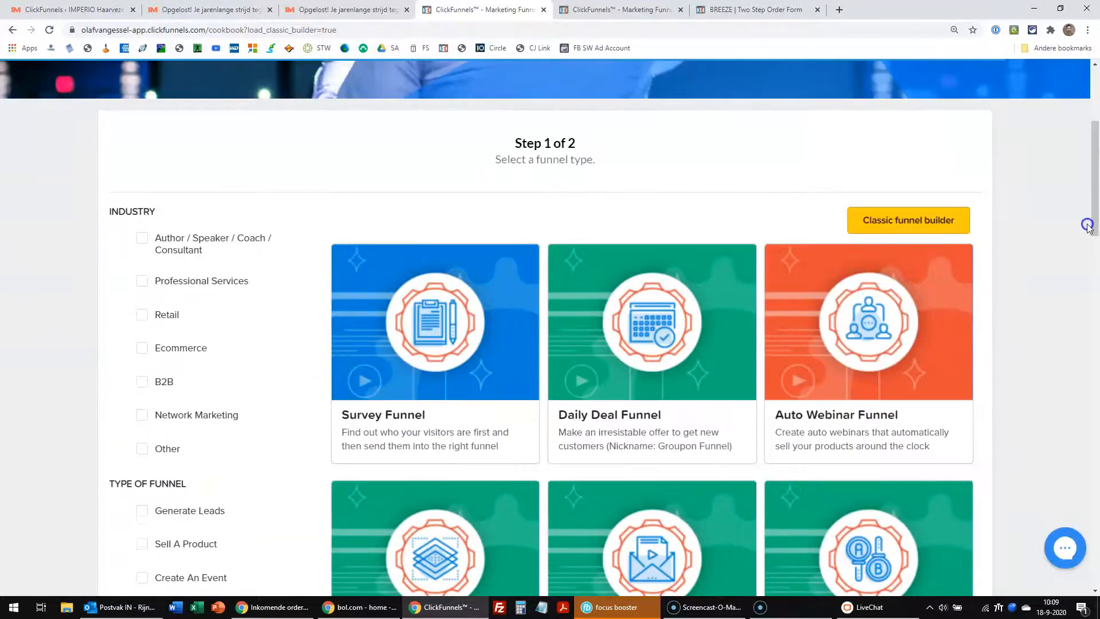
pyautogui.scroll(-1, 153, 427)
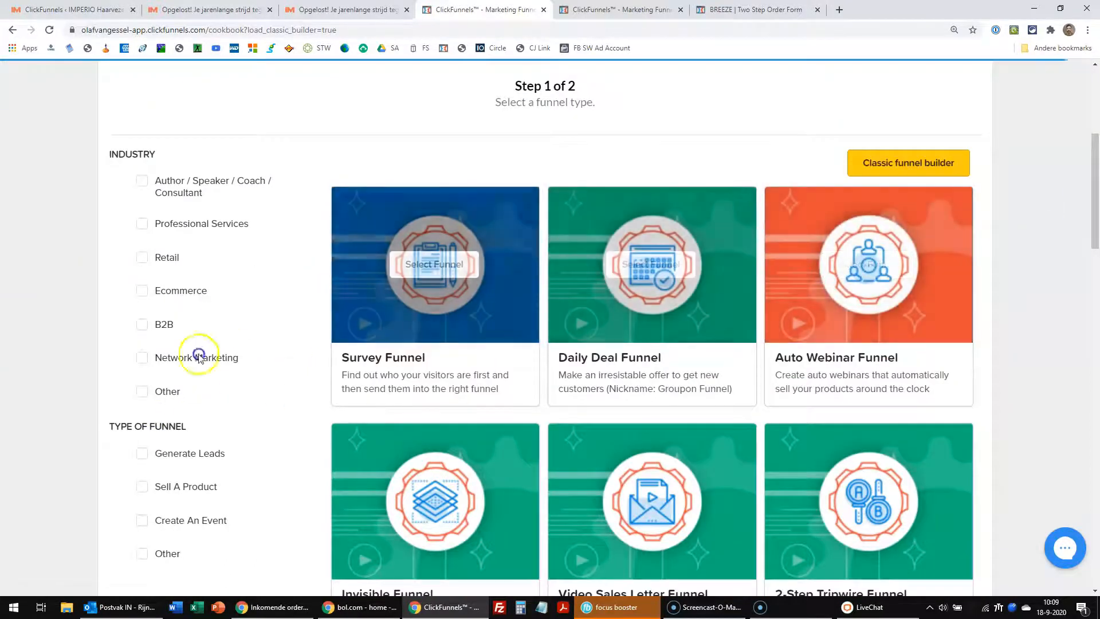
pyautogui.click(141, 486)
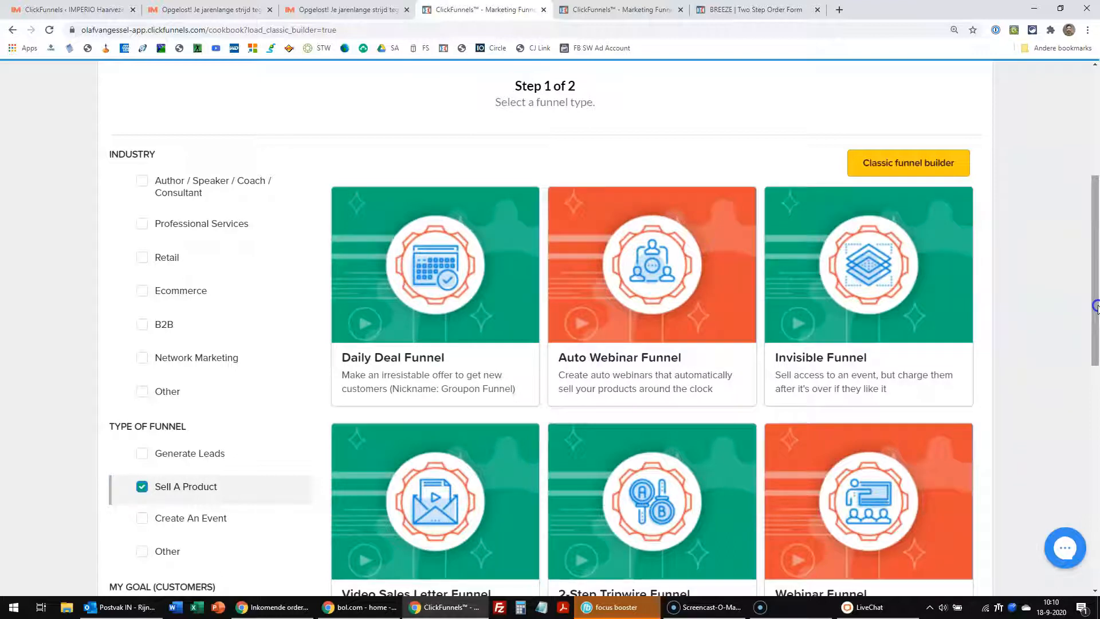
pyautogui.scroll(-3, 1031, 258)
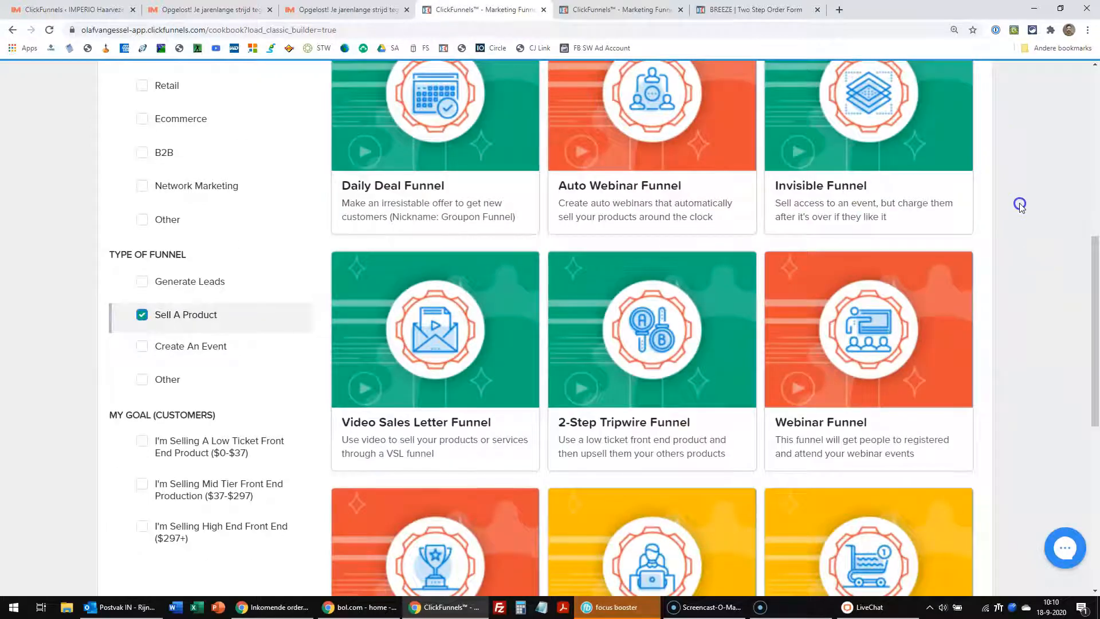
pyautogui.moveTo(653, 338)
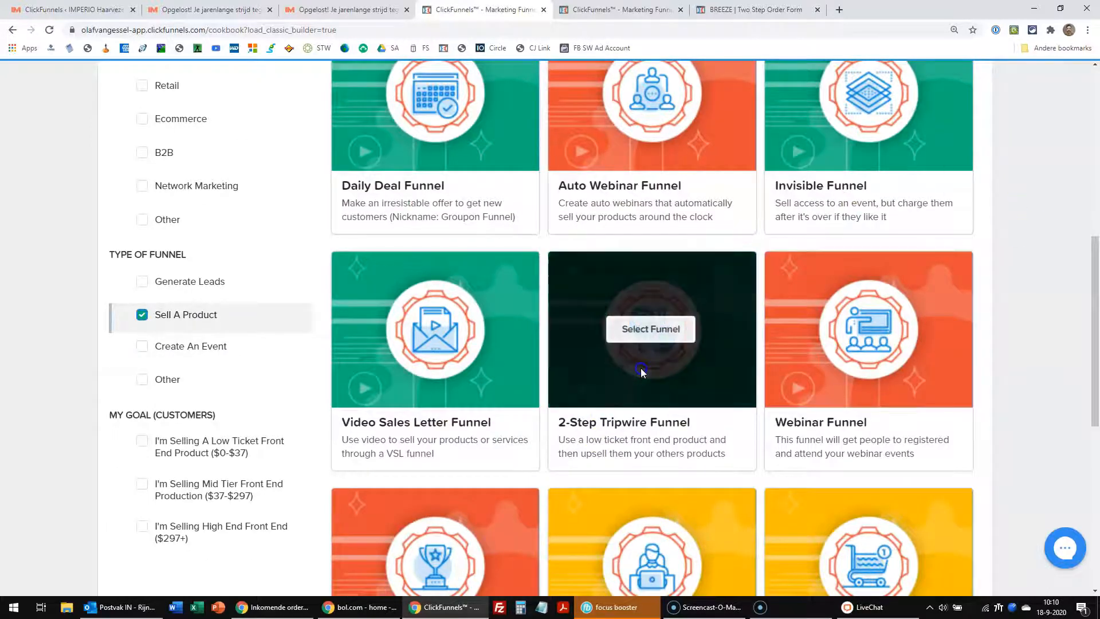
pyautogui.click(653, 338)
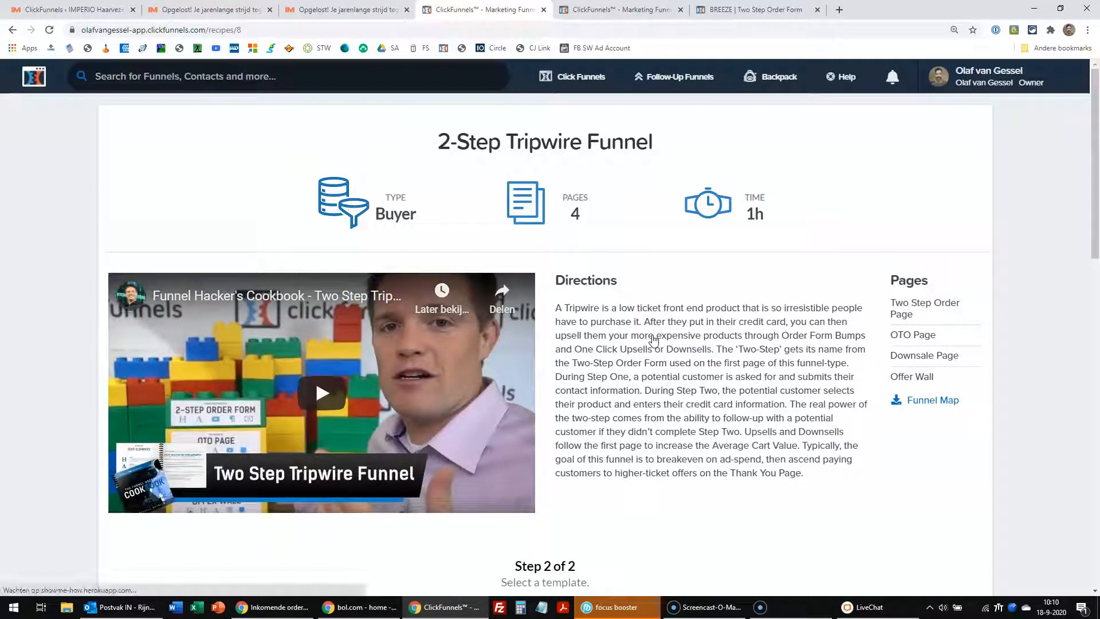
# Open the 2-Step Tripwire Funnel's funnel map, examine its pages and follow-up flow, and close the map
pyautogui.click(357, 400)
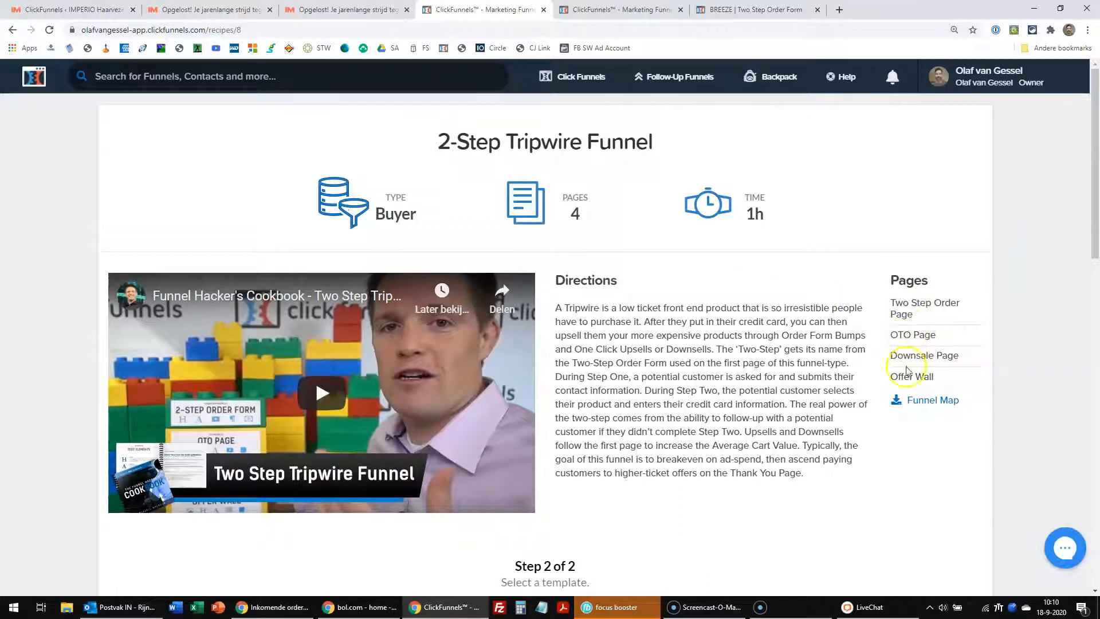
pyautogui.click(927, 403)
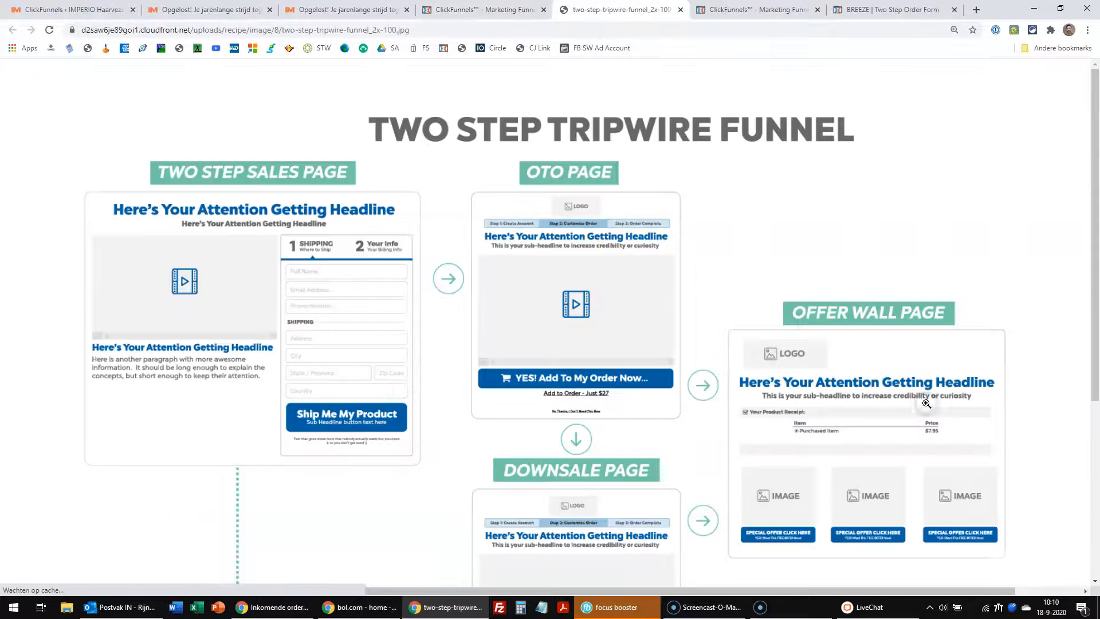
pyautogui.moveTo(1088, 302); pyautogui.dragTo(1088, 368)
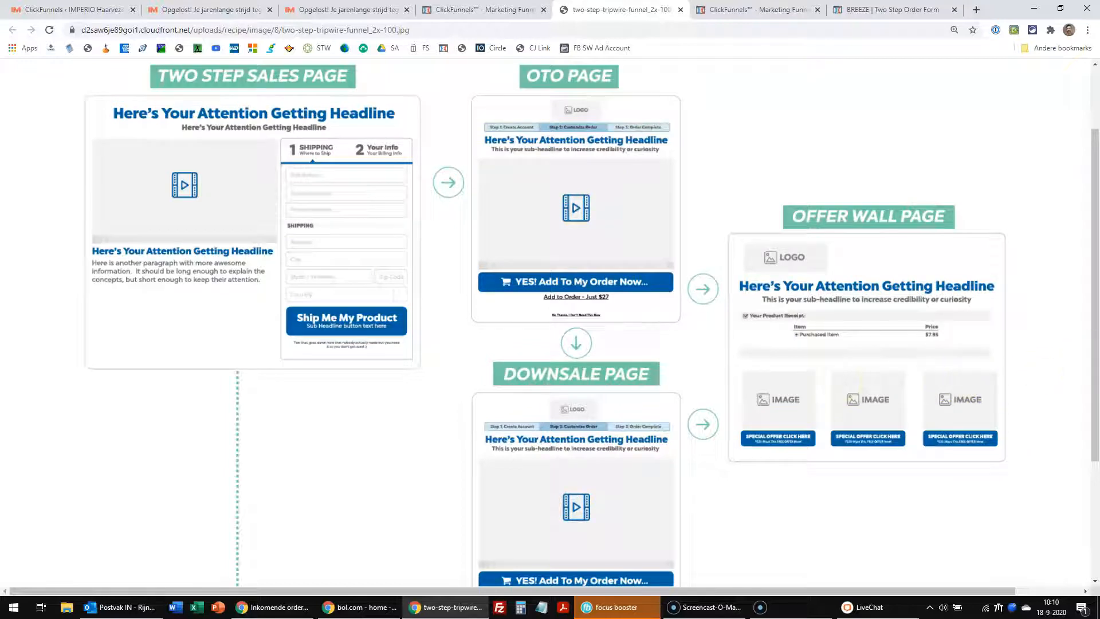
pyautogui.click(1095, 362)
pyautogui.moveTo(1095, 362); pyautogui.dragTo(1087, 471)
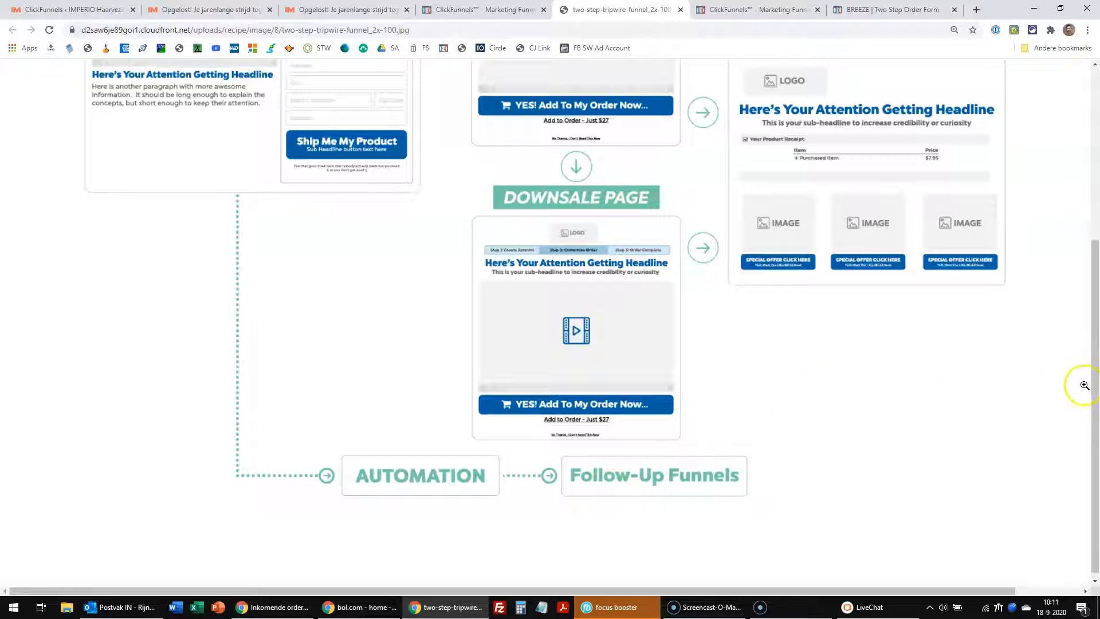
pyautogui.moveTo(1093, 385); pyautogui.dragTo(1094, 180)
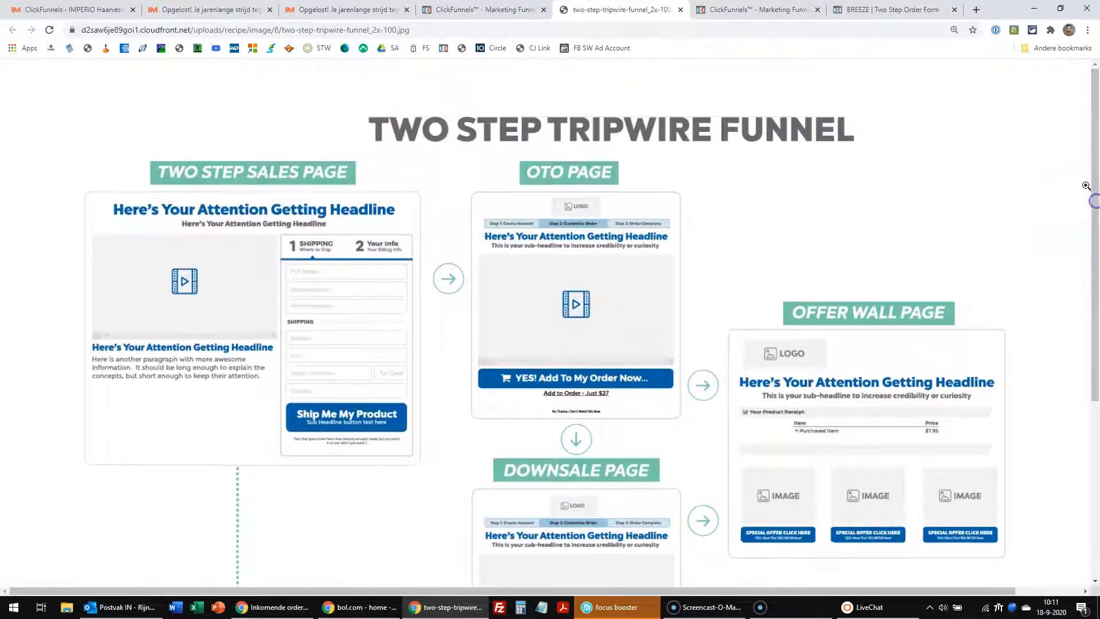
pyautogui.click(681, 10)
pyautogui.click(668, 9)
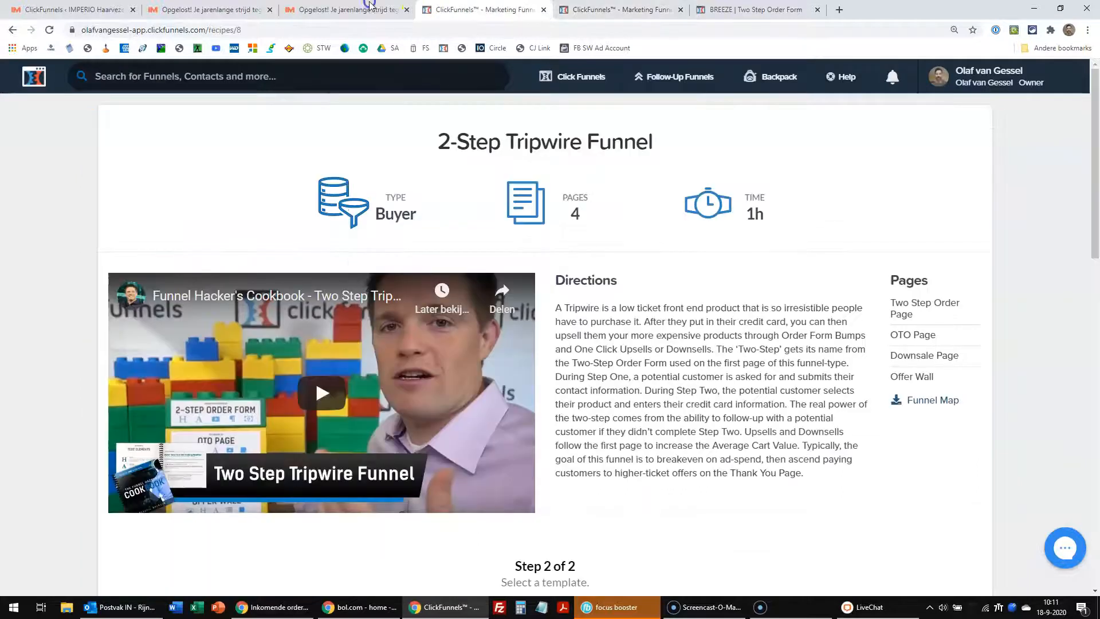
# Browse all free and premium two-step tripwire templates and pick the BREEZE template
pyautogui.scroll(-3, 652, 251)
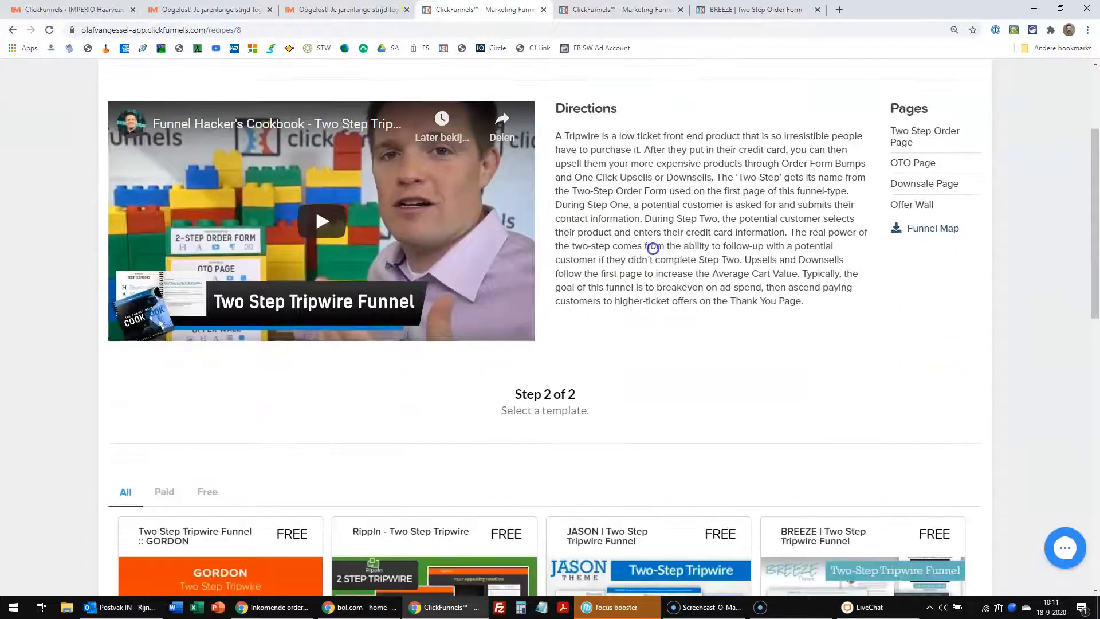
pyautogui.scroll(-3, 653, 249)
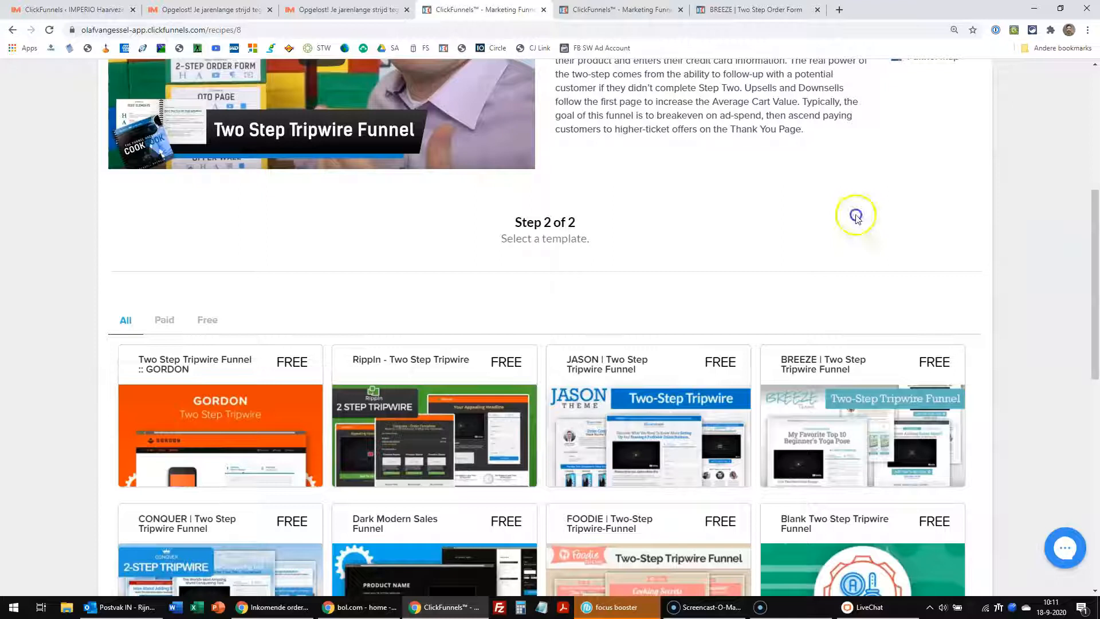
pyautogui.moveTo(1094, 255); pyautogui.dragTo(1090, 335)
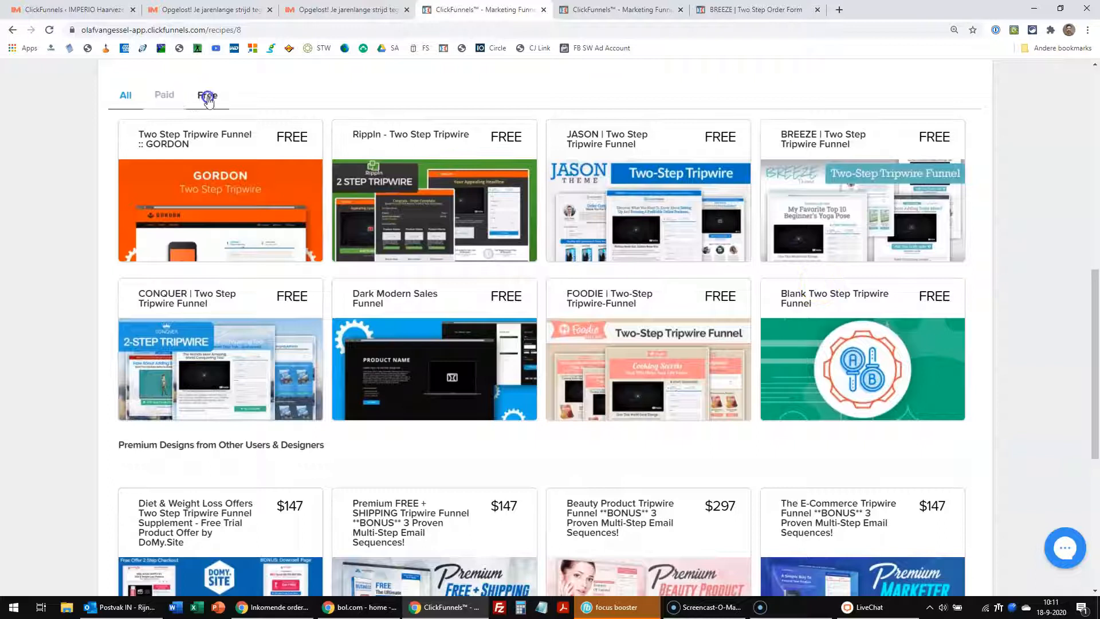
pyautogui.click(120, 97)
pyautogui.click(835, 232)
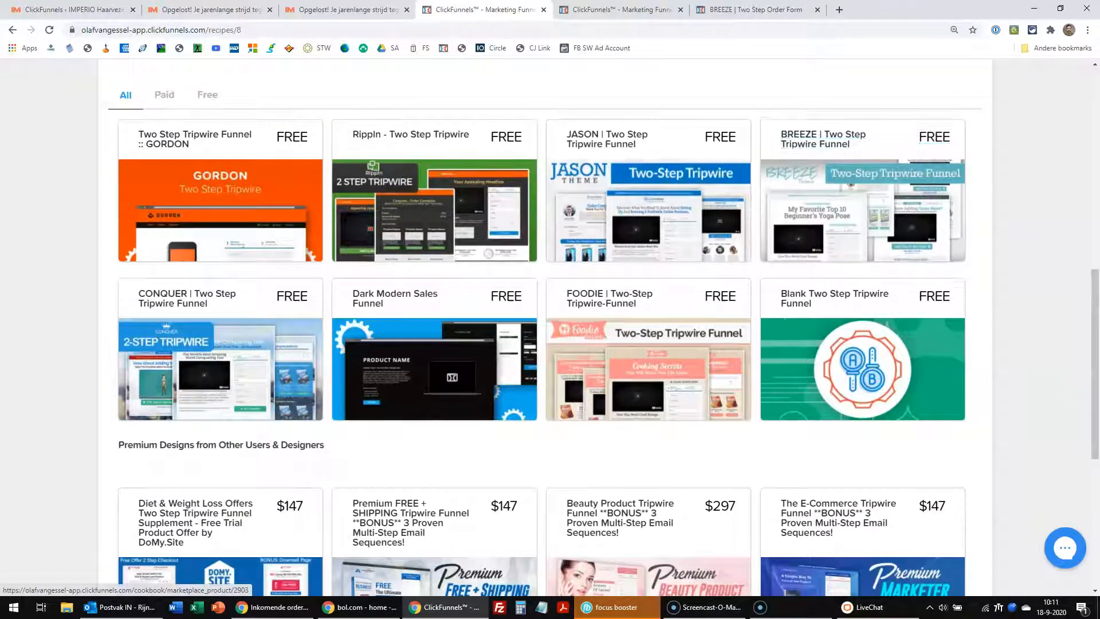
# Switch to the steps overview of the BREEZE two-step tripwire funnel and show it full screen
pyautogui.click(616, 10)
pyautogui.click(904, 234)
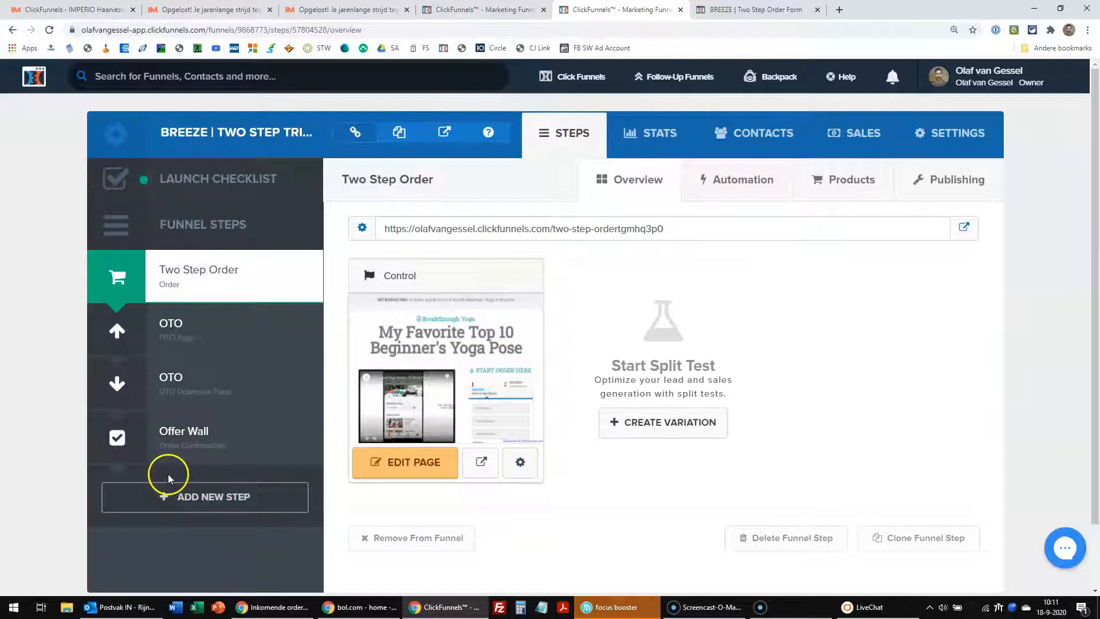
pyautogui.press('F11')
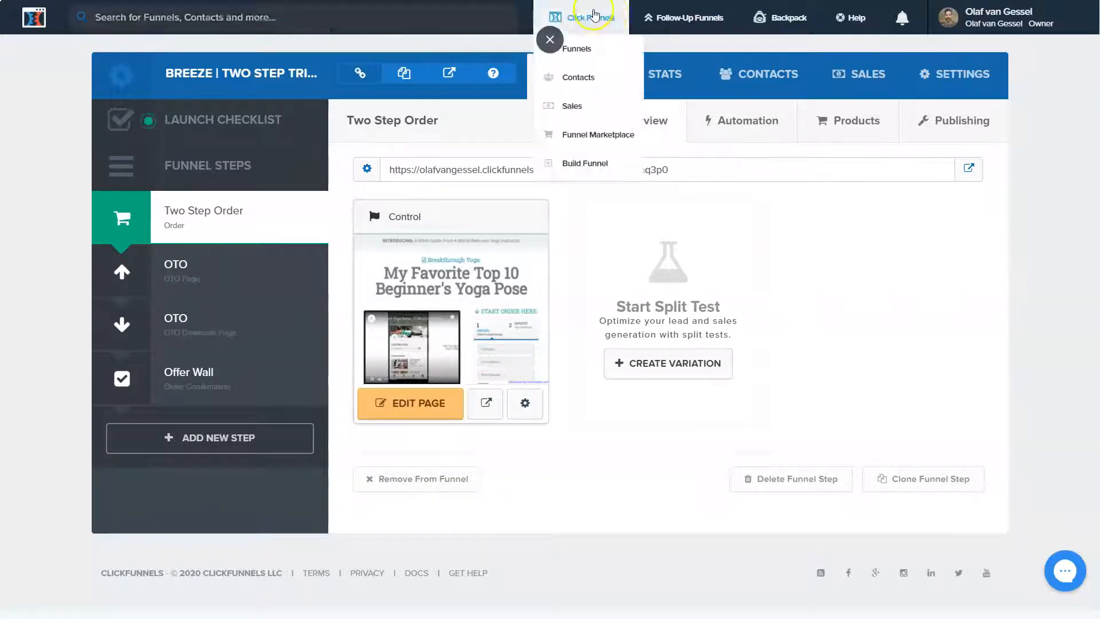
# Look over the options offered under Click Funnels and Follow-Up Funnels in the main navigation
pyautogui.moveTo(716, 15)
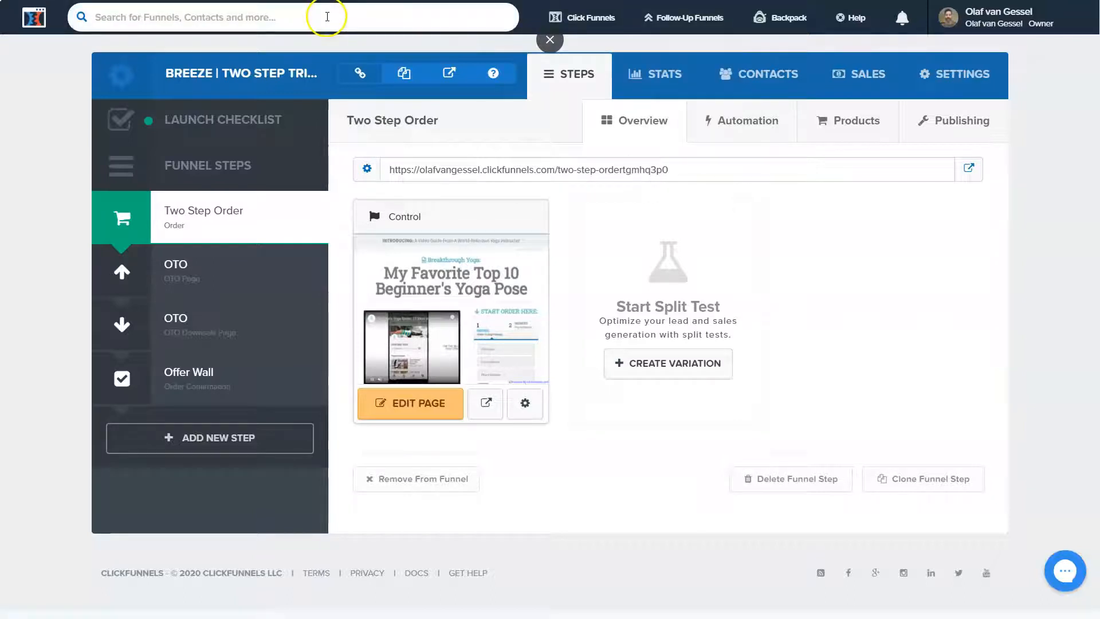
pyautogui.moveTo(624, 26)
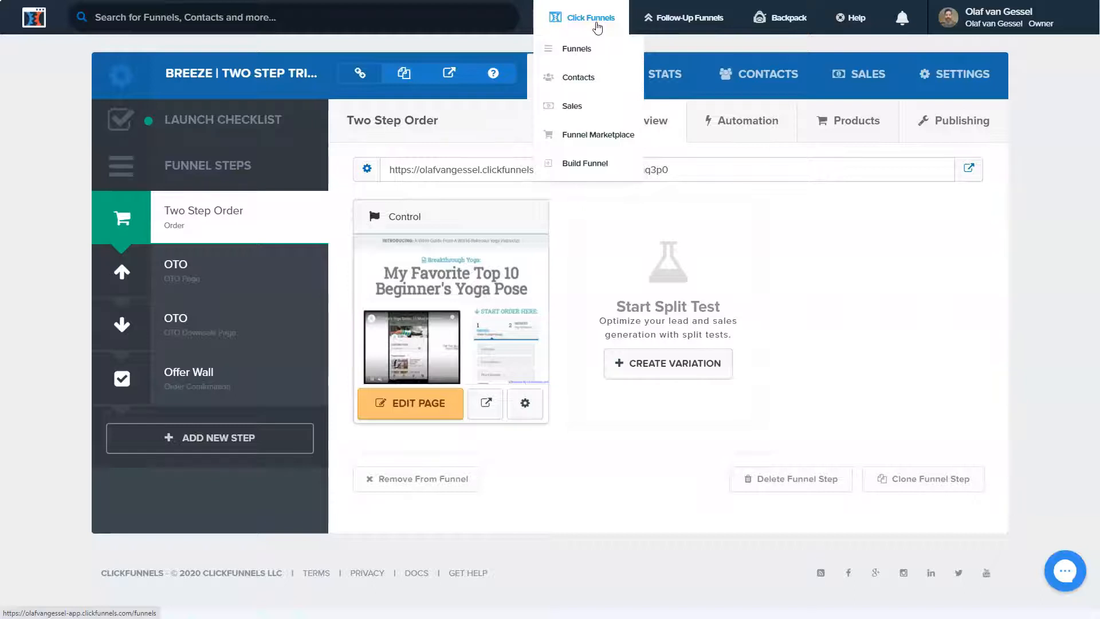
pyautogui.click(569, 135)
pyautogui.click(698, 18)
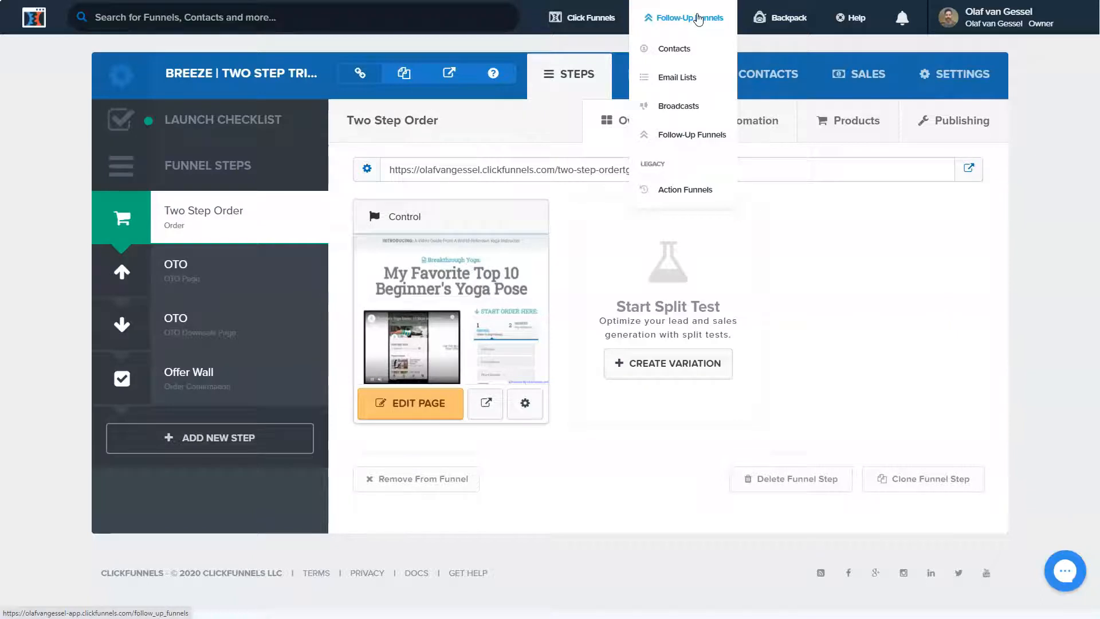
# Look over the options offered under Backpack in the main navigation
pyautogui.click(771, 19)
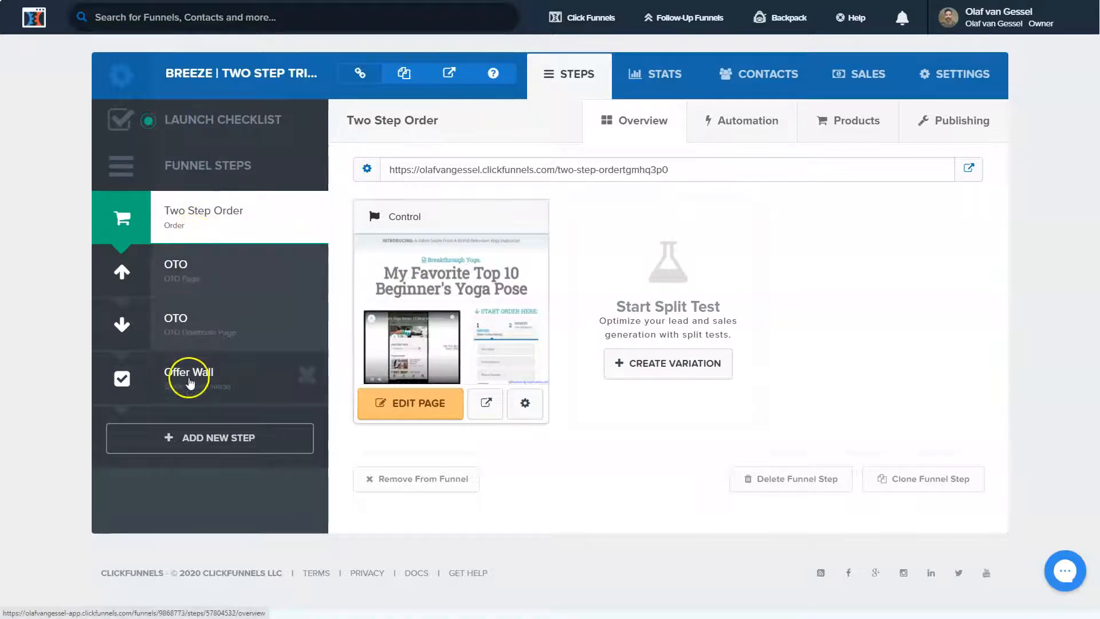
# Try reordering the funnel steps with Offer Wall and OTO above Two Step Order, and restore the original order
pyautogui.moveTo(187, 385); pyautogui.dragTo(177, 208)
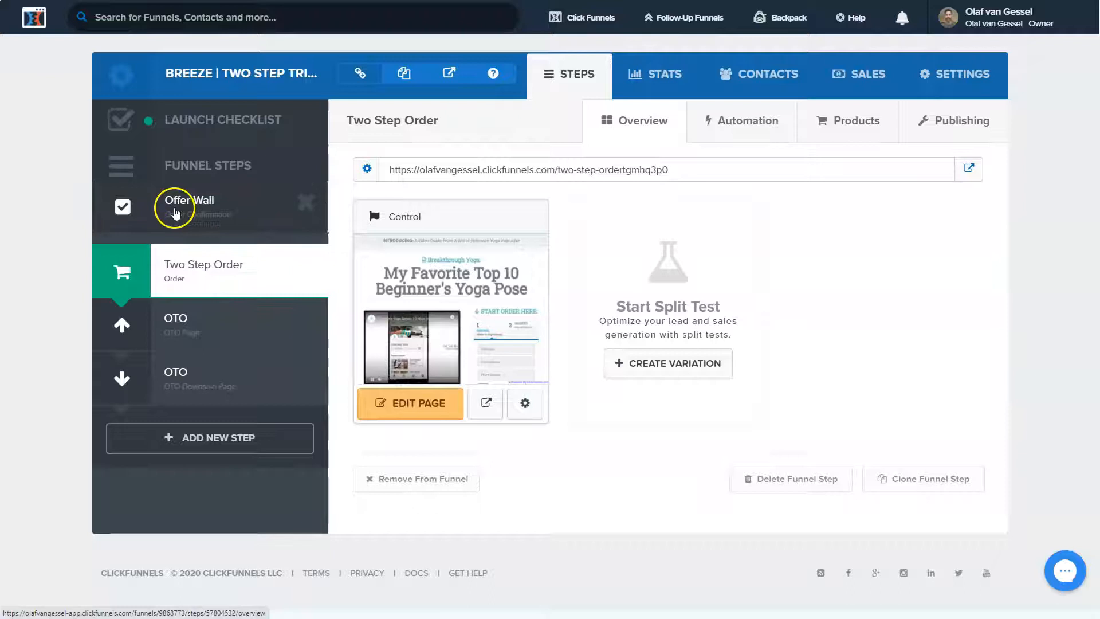
pyautogui.moveTo(183, 312); pyautogui.dragTo(180, 248)
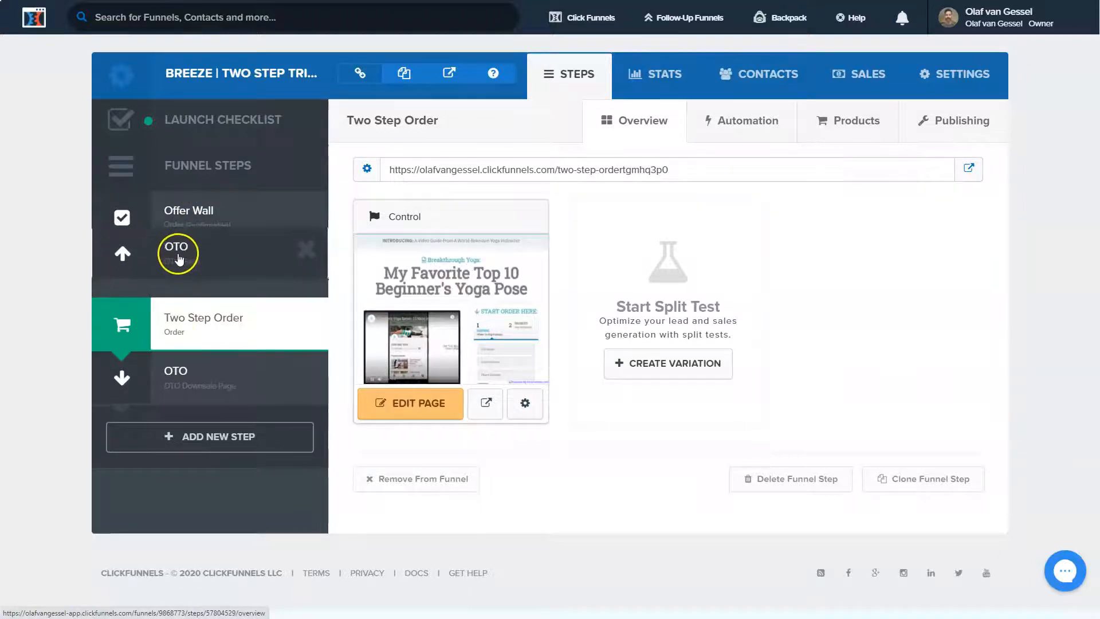
pyautogui.moveTo(181, 347); pyautogui.dragTo(178, 221)
pyautogui.moveTo(172, 314); pyautogui.dragTo(172, 252)
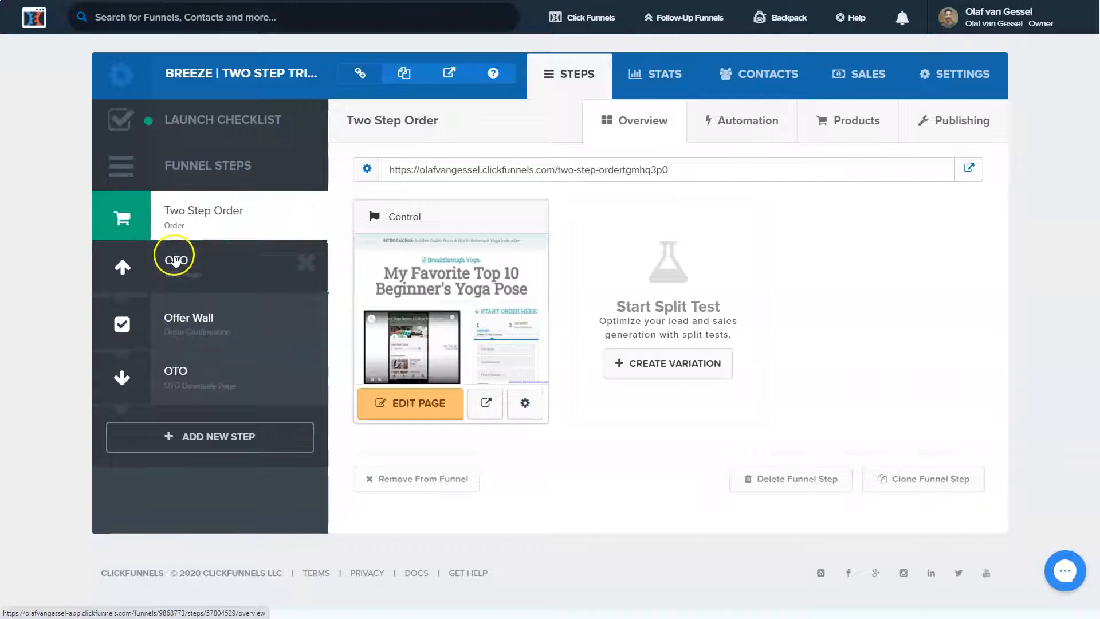
pyautogui.moveTo(169, 373); pyautogui.dragTo(192, 326)
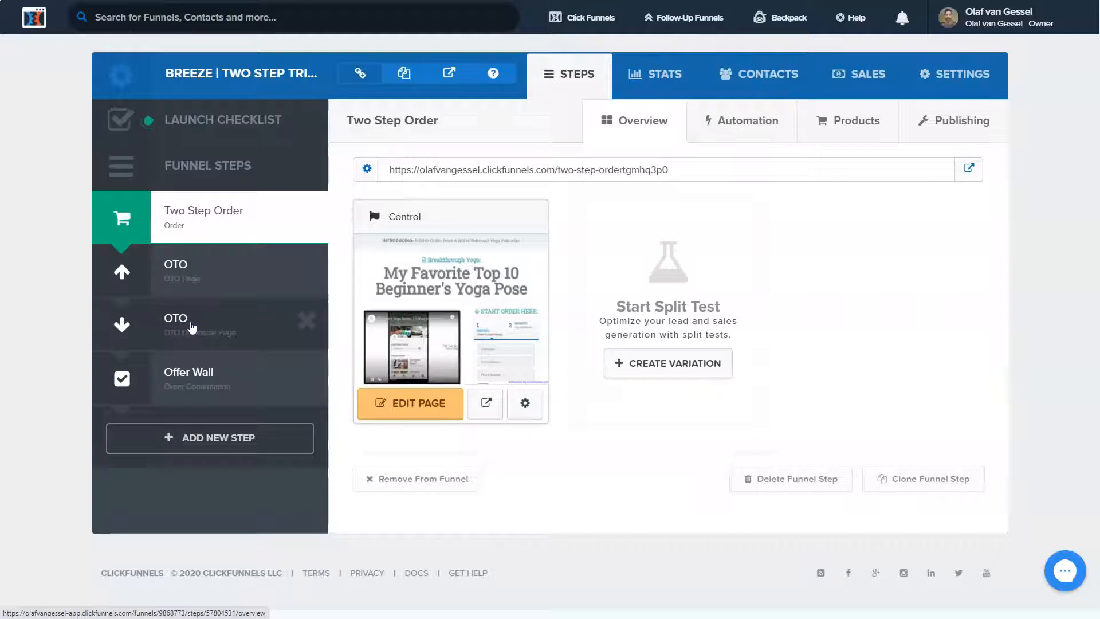
# Open the control page of the Two Step Order step in the page editor
pyautogui.click(181, 445)
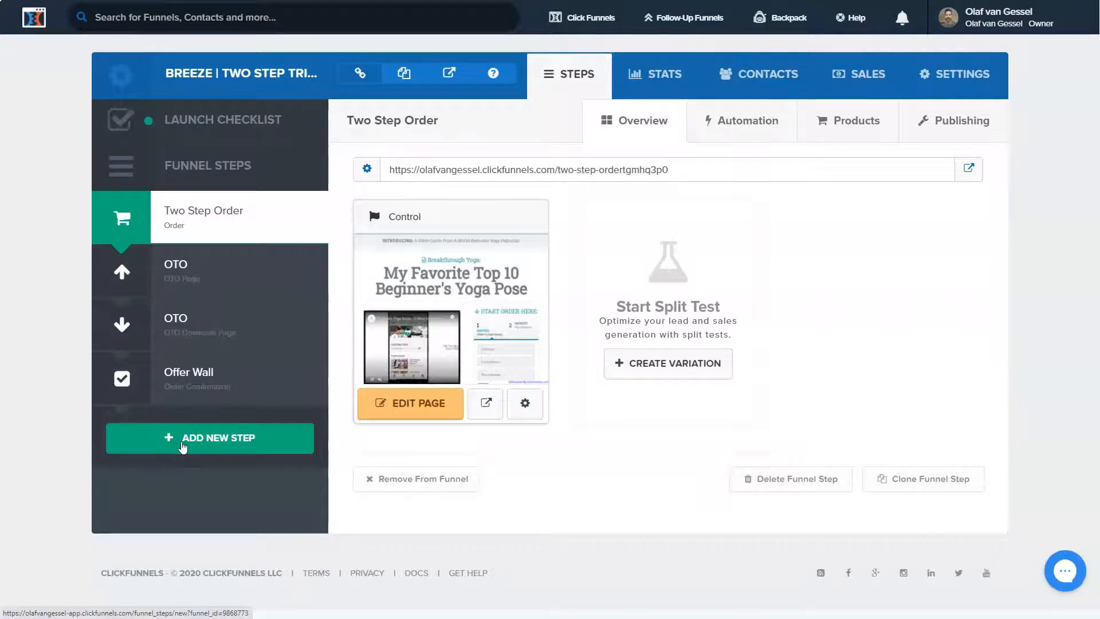
pyautogui.click(901, 334)
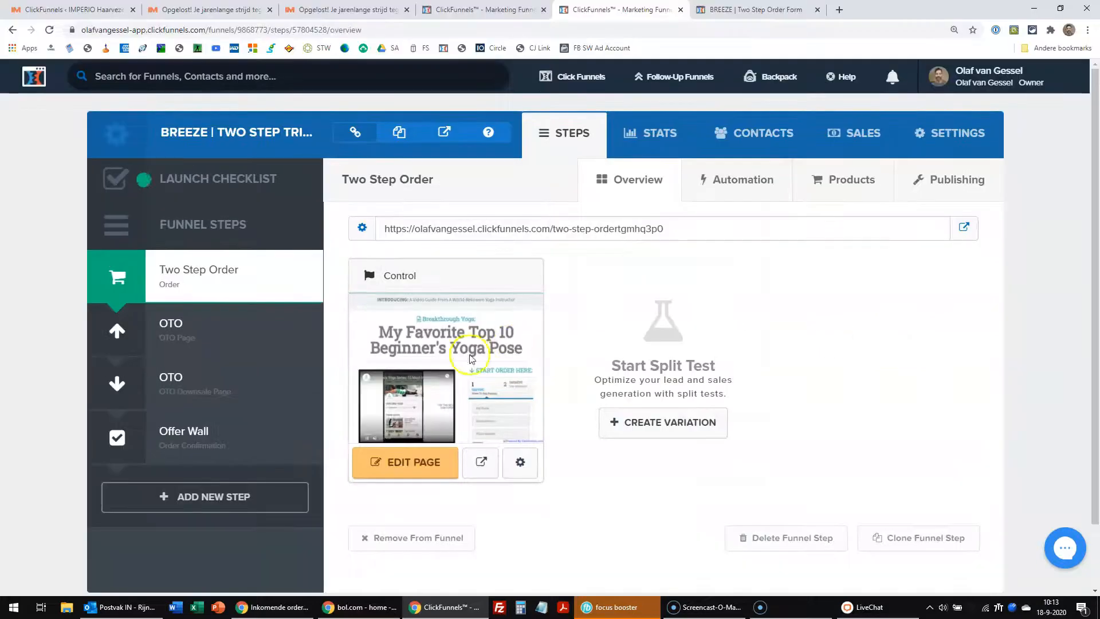
pyautogui.click(389, 403)
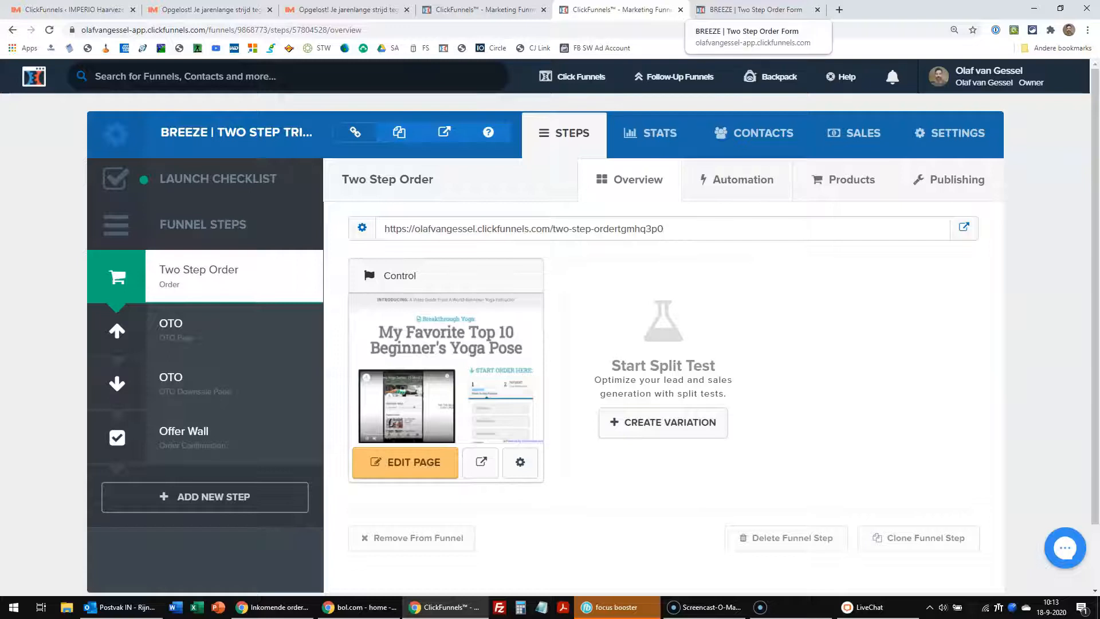
pyautogui.click(750, 9)
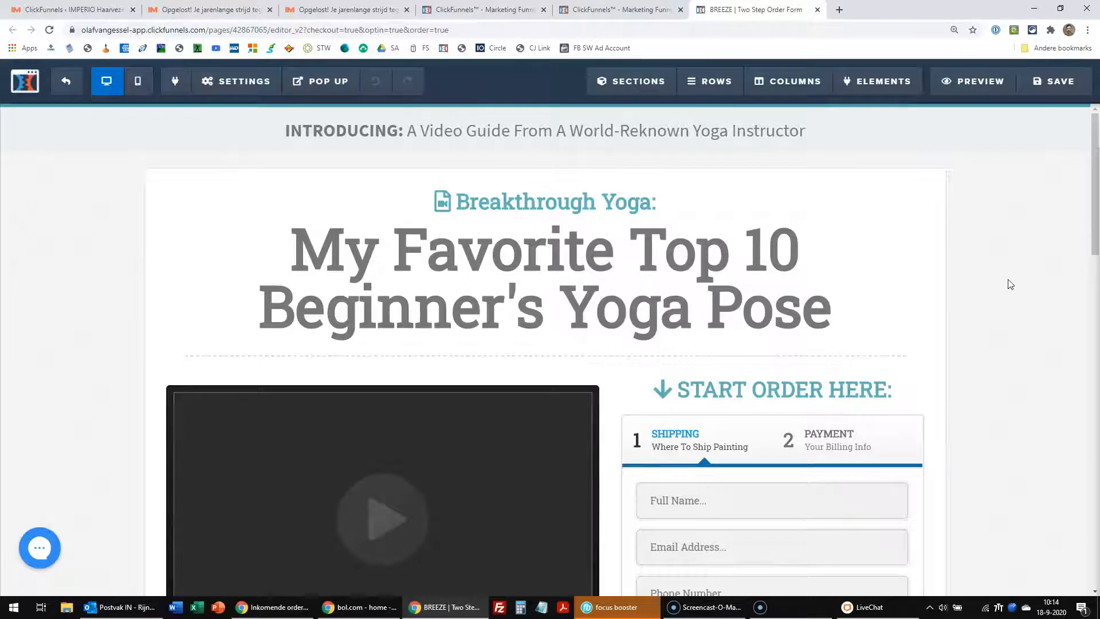
pyautogui.press('F11')
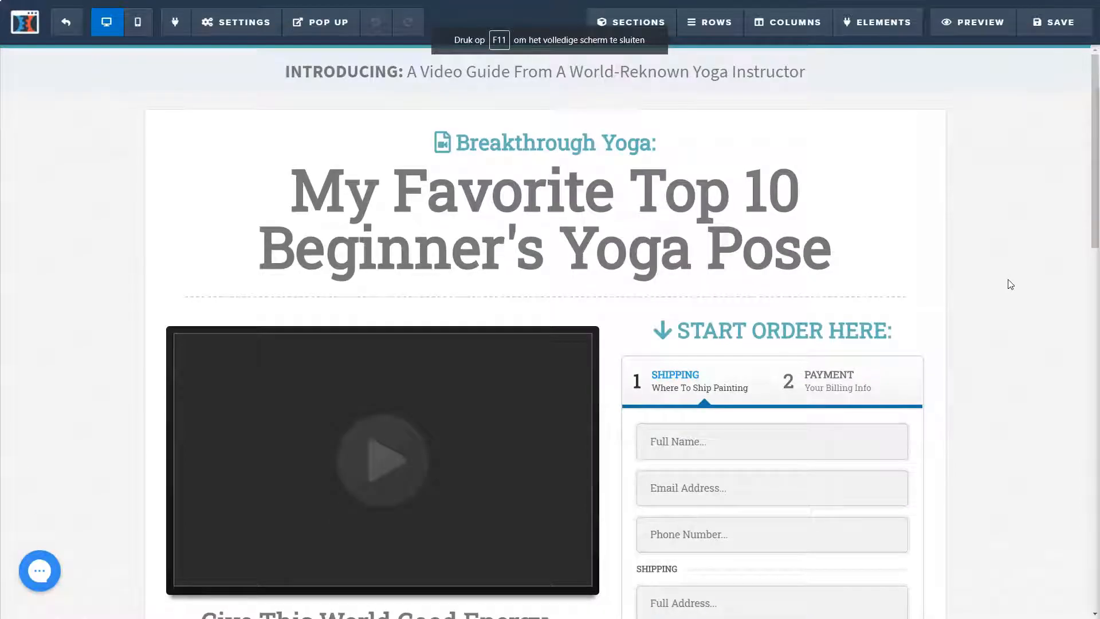
pyautogui.press('F11')
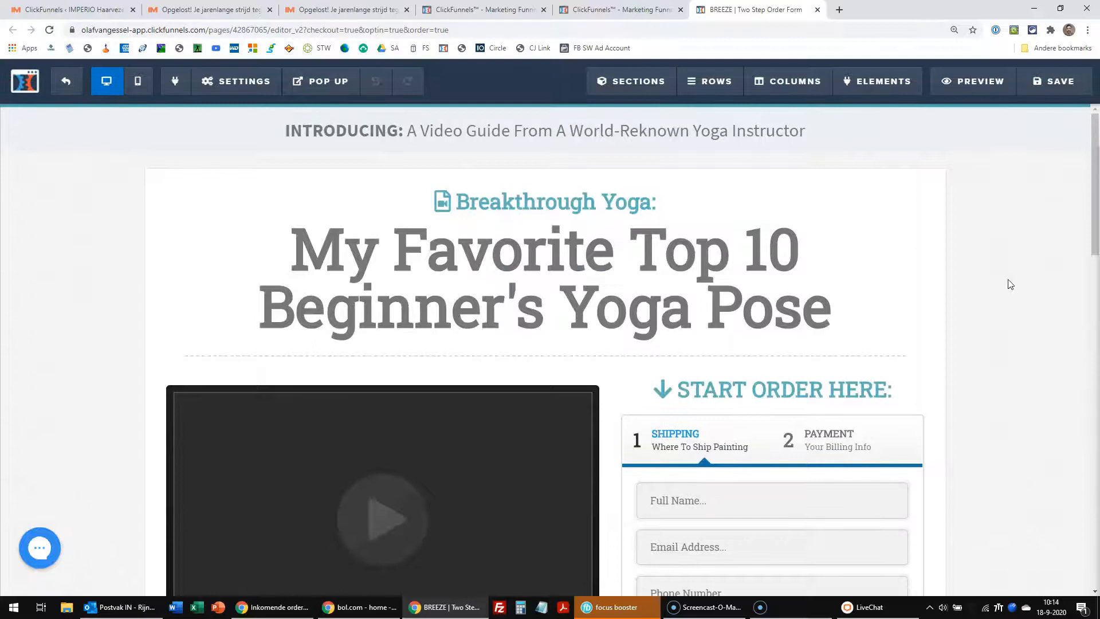
# Look over the options the page editor offers for sections and rows
pyautogui.click(990, 280)
pyautogui.click(974, 285)
pyautogui.click(627, 84)
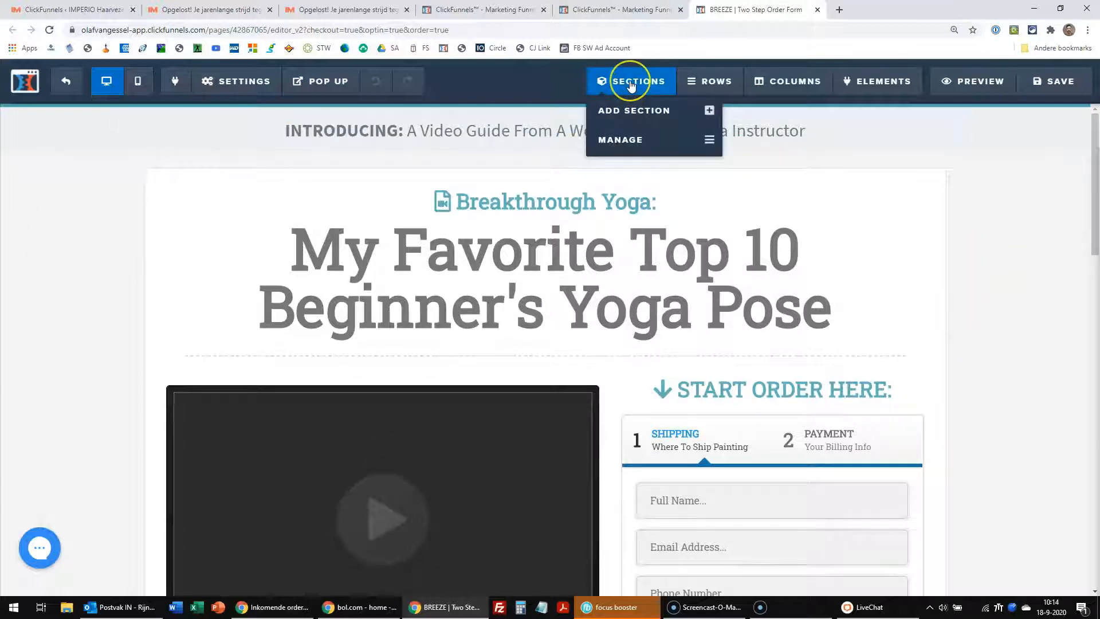
pyautogui.click(705, 85)
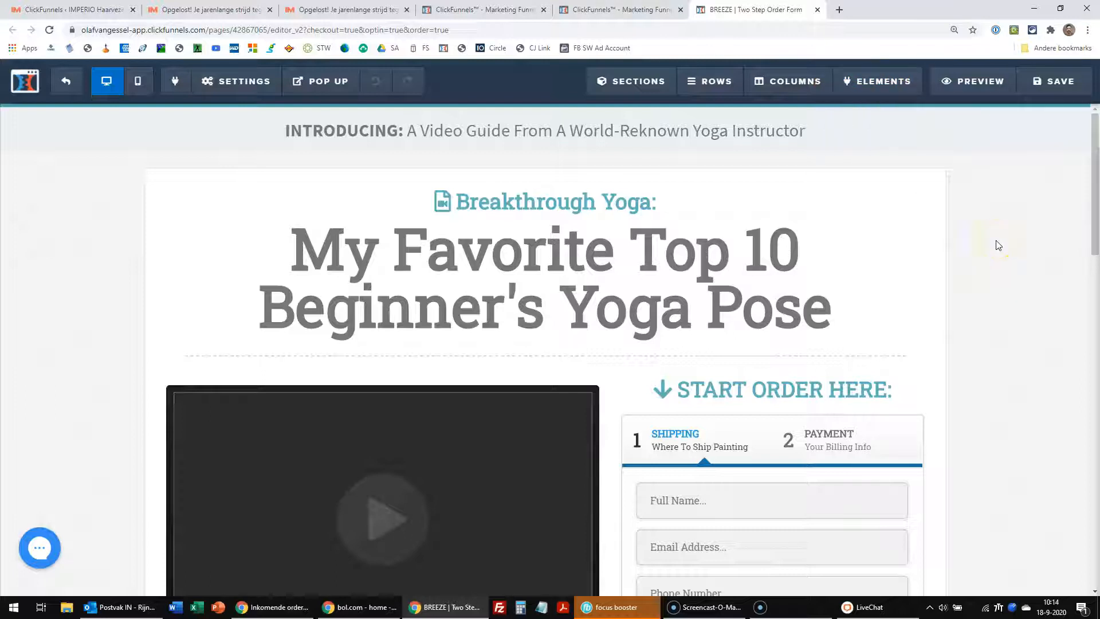
# Open the settings of the INTRODUCING section above the yoga headline and set its background color to orange #fd805b
pyautogui.click(80, 131)
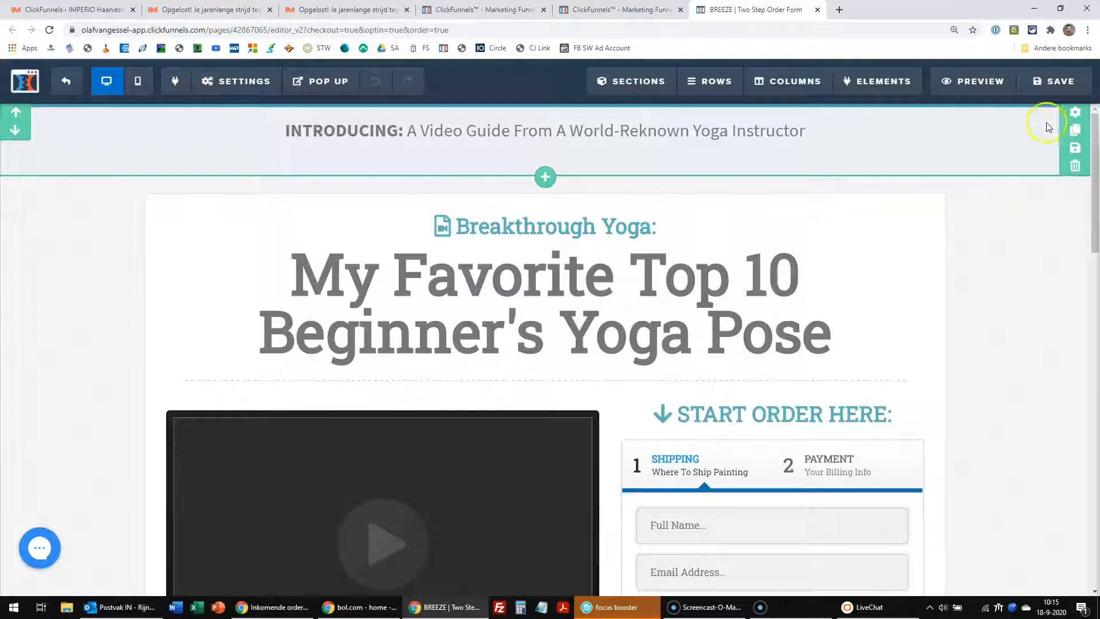
pyautogui.click(1076, 115)
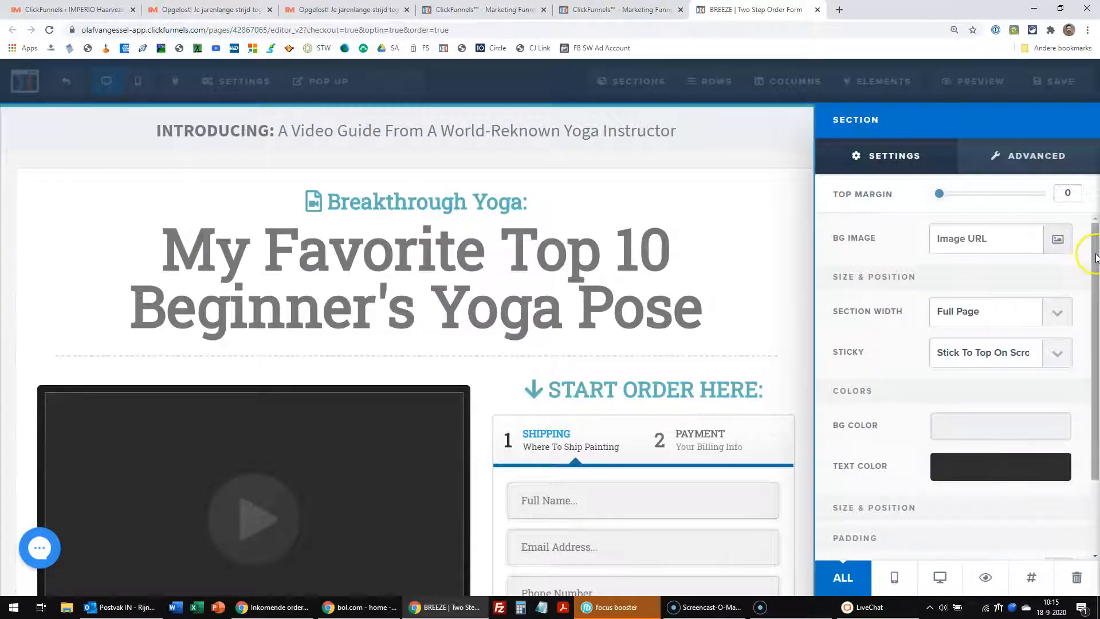
pyautogui.moveTo(1095, 256); pyautogui.dragTo(1095, 286)
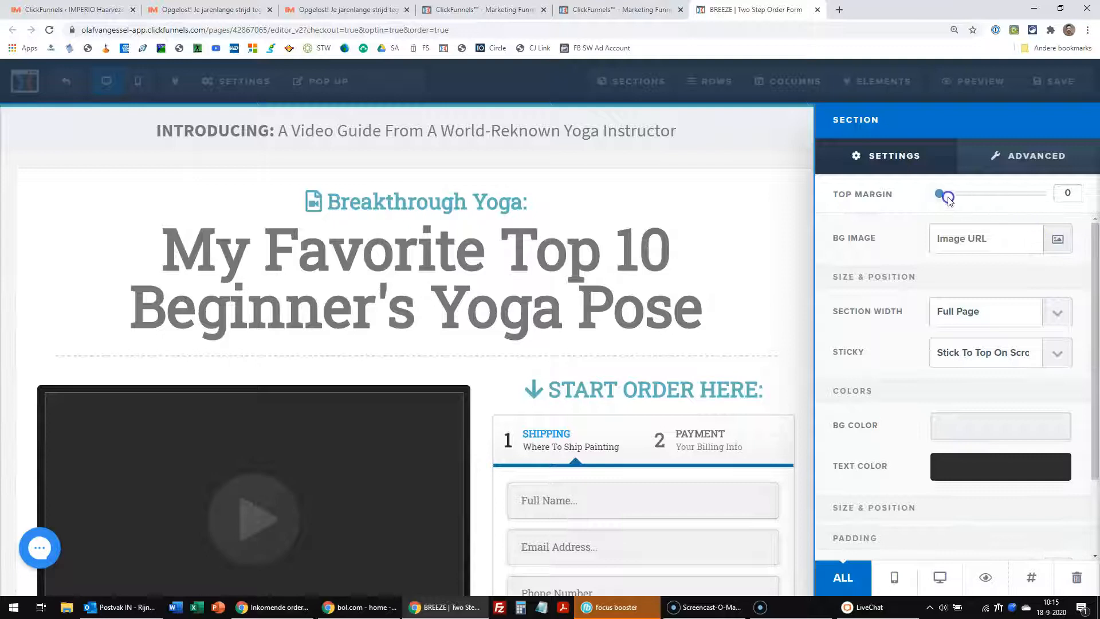
pyautogui.moveTo(942, 197)
pyautogui.mouseDown()
pyautogui.moveTo(1002, 211)
pyautogui.moveTo(982, 201)
pyautogui.moveTo(925, 210)
pyautogui.mouseUp()
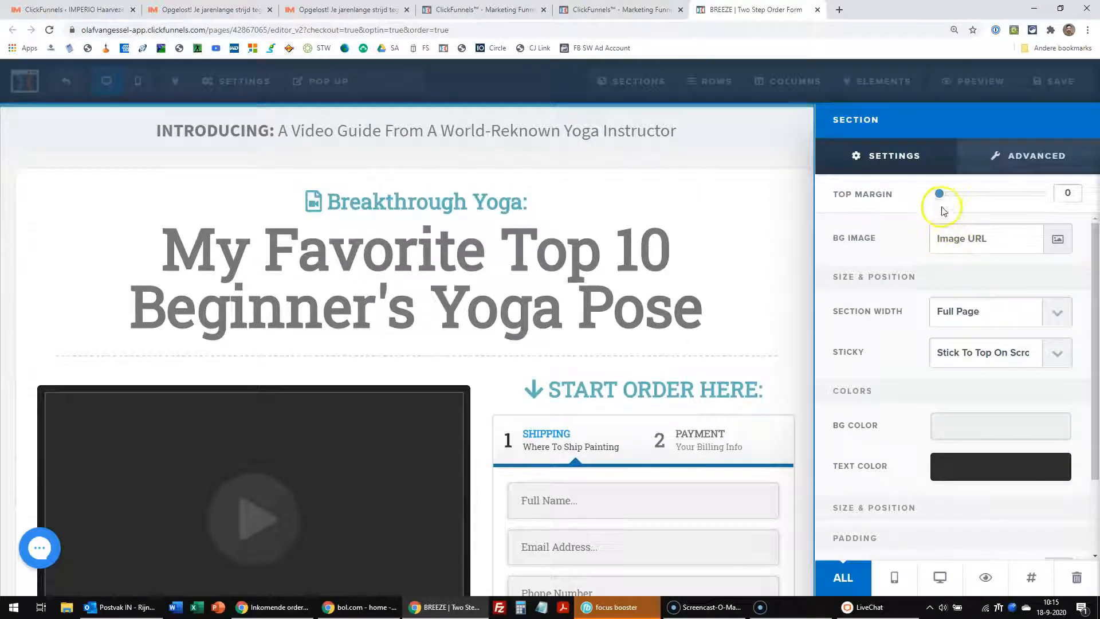
pyautogui.click(970, 425)
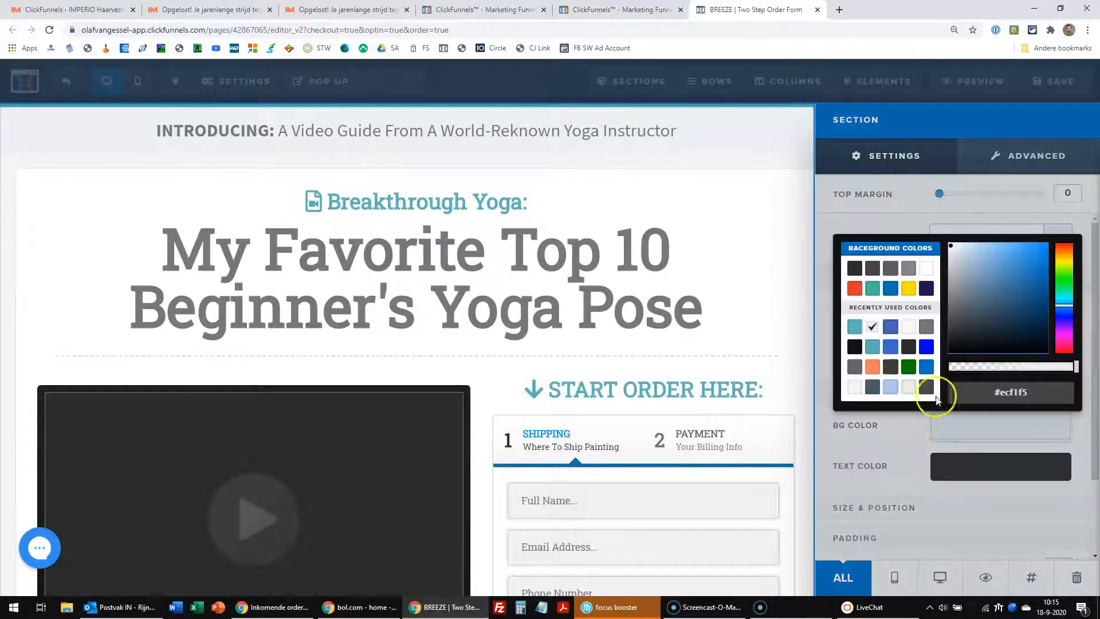
pyautogui.click(873, 367)
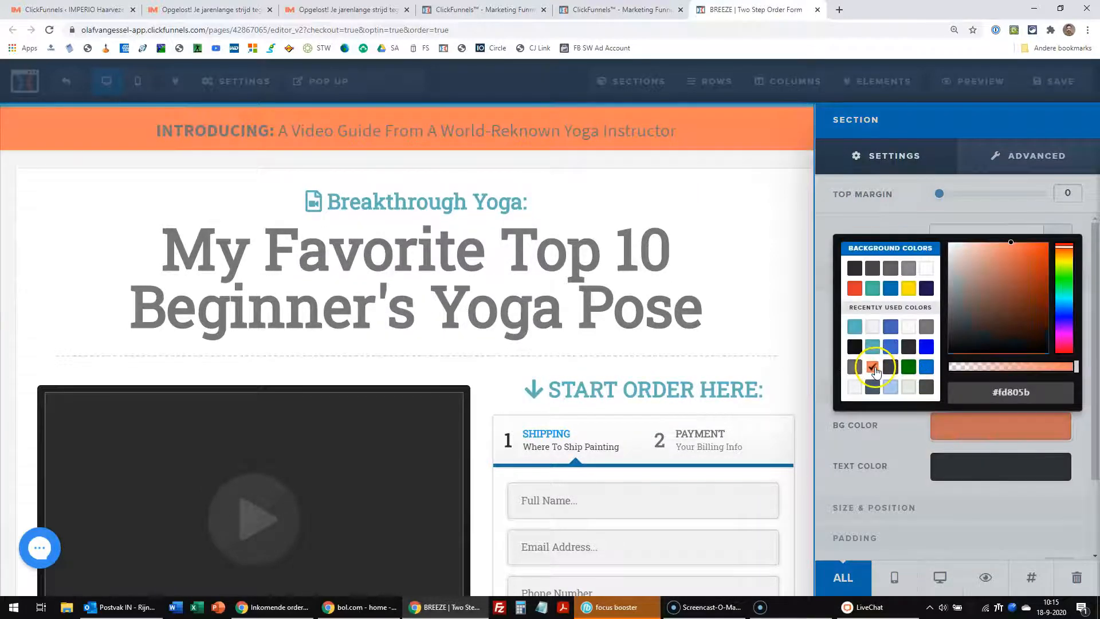
pyautogui.click(825, 347)
# Set the INTRODUCING section's text color to white #ffffff and its bottom padding to 45
pyautogui.click(974, 463)
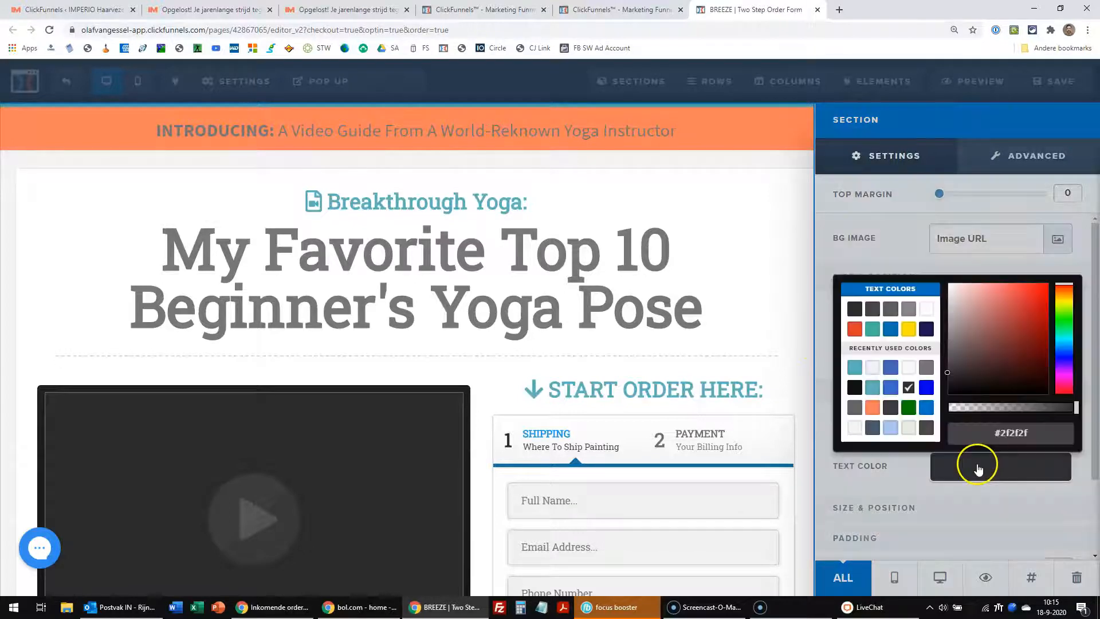
pyautogui.click(927, 309)
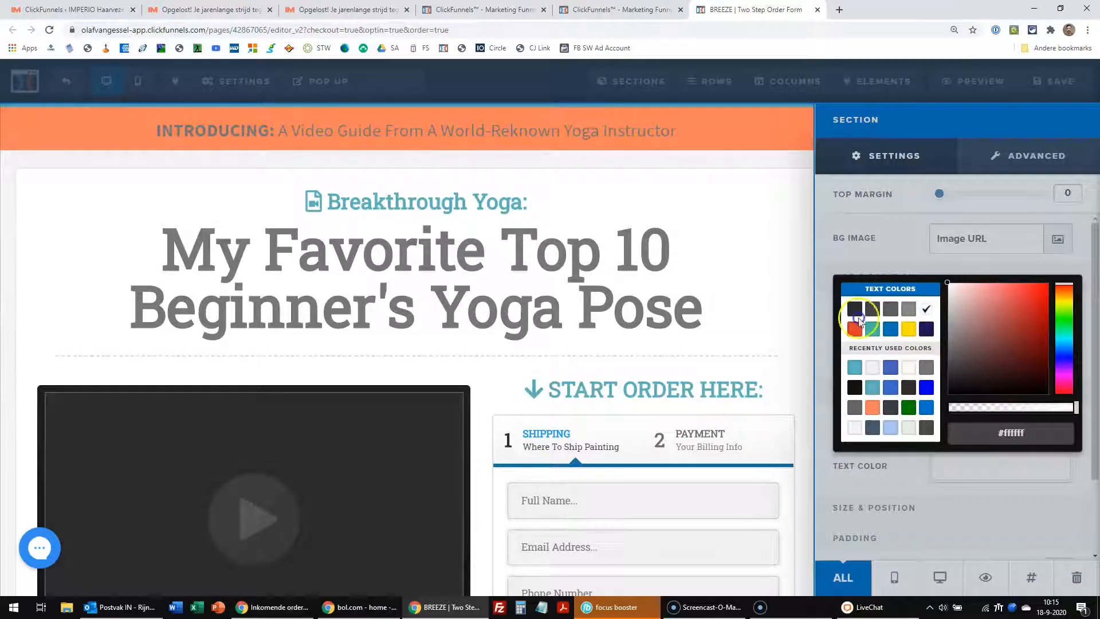
pyautogui.click(820, 302)
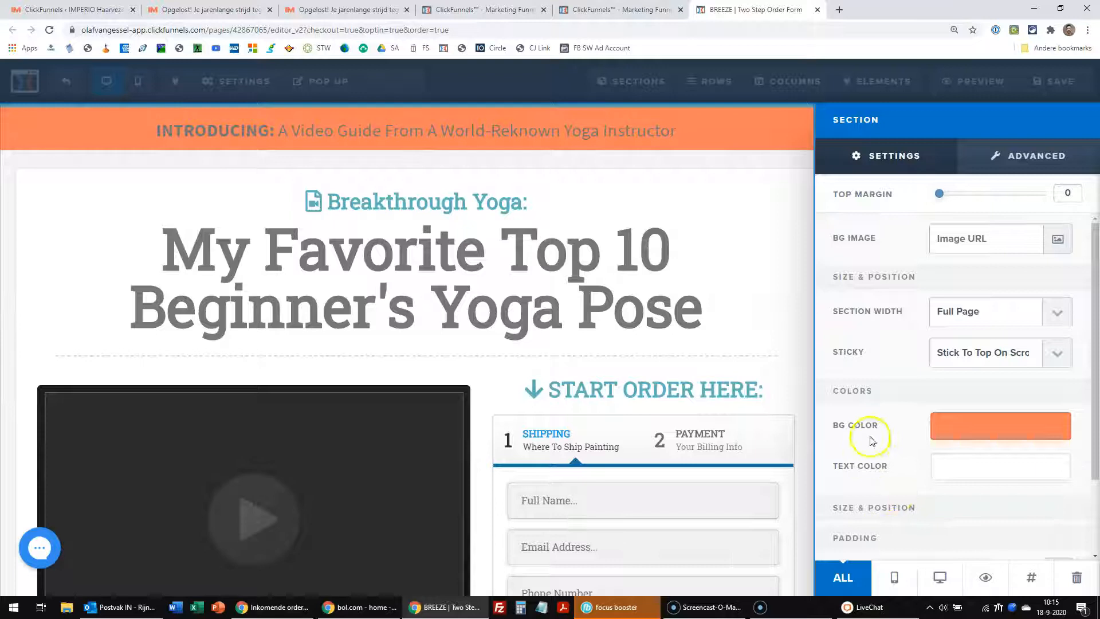
pyautogui.scroll(-2, 911, 435)
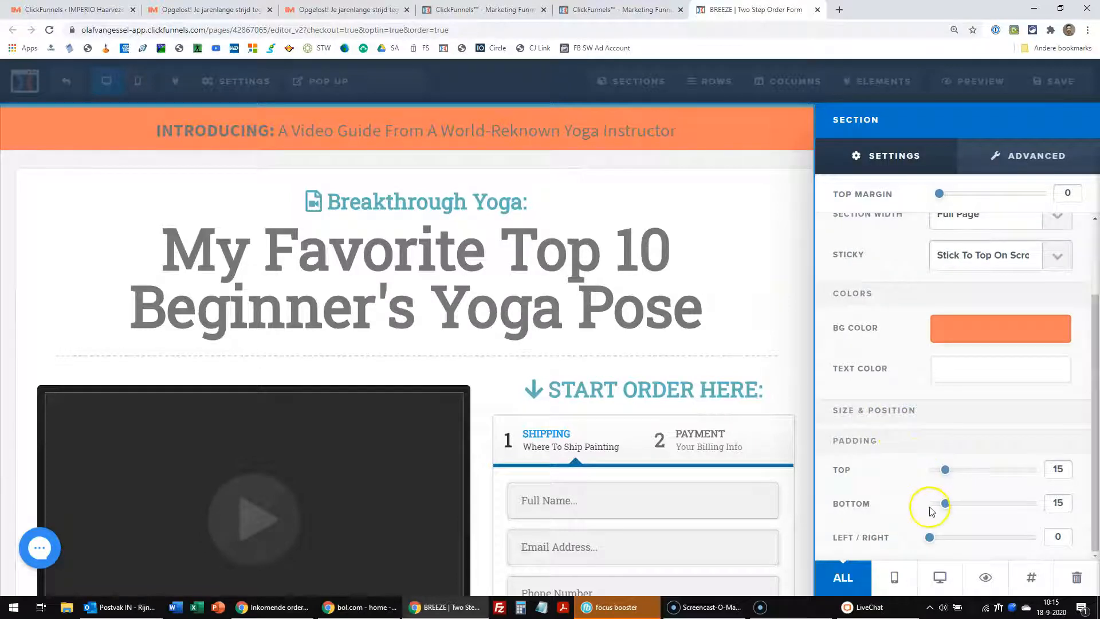
pyautogui.moveTo(944, 503); pyautogui.dragTo(974, 503)
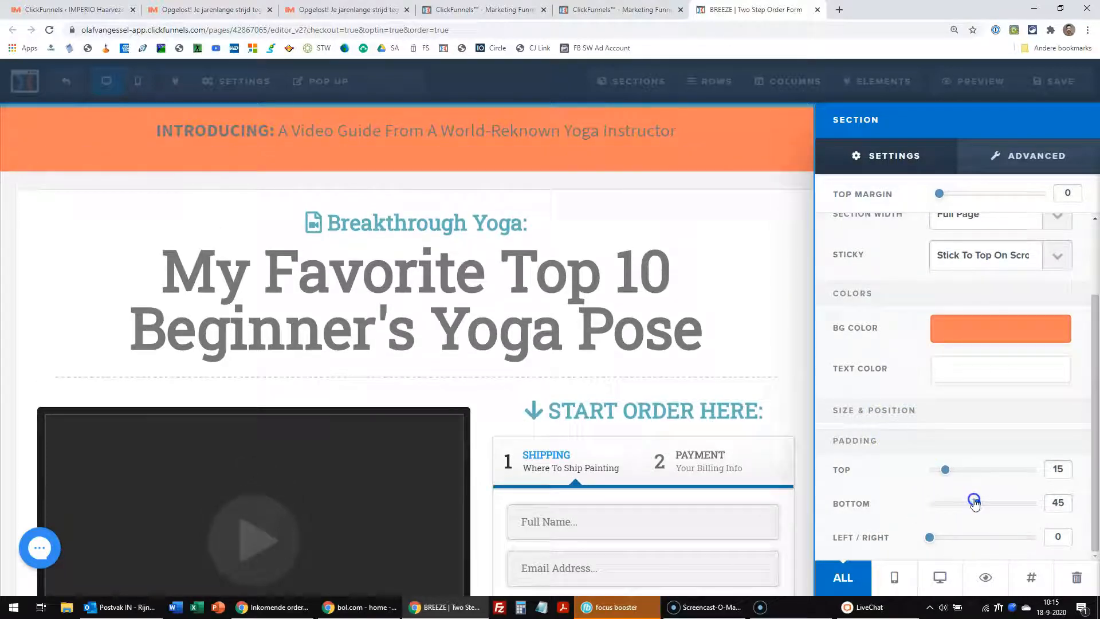
pyautogui.click(797, 349)
# Save the order page and check its preview before returning to the editor
pyautogui.click(1060, 81)
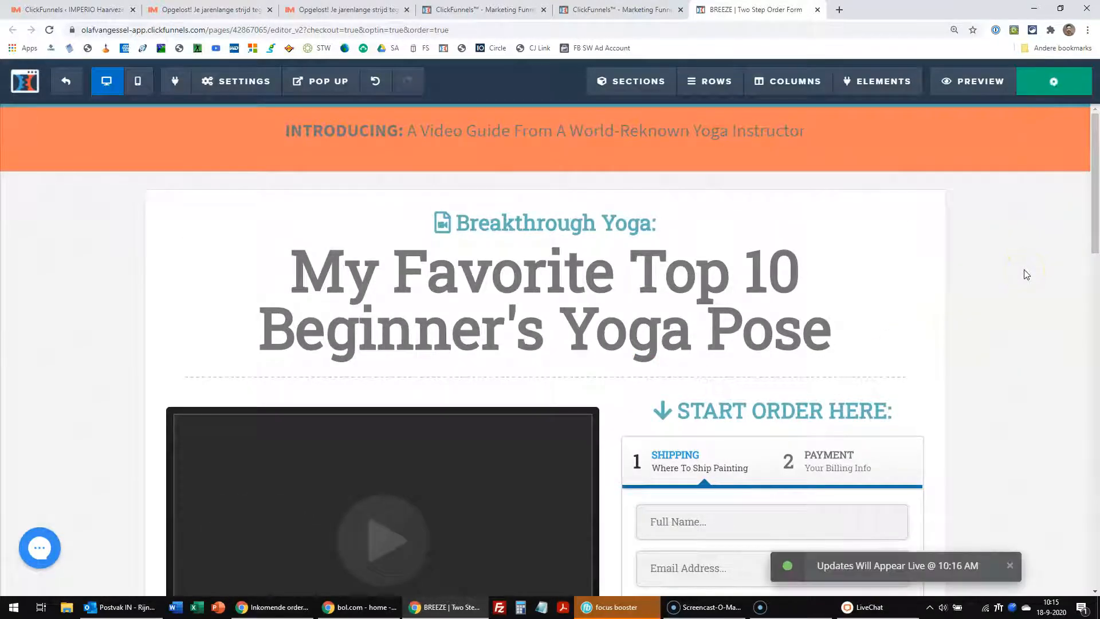
pyautogui.click(1010, 90)
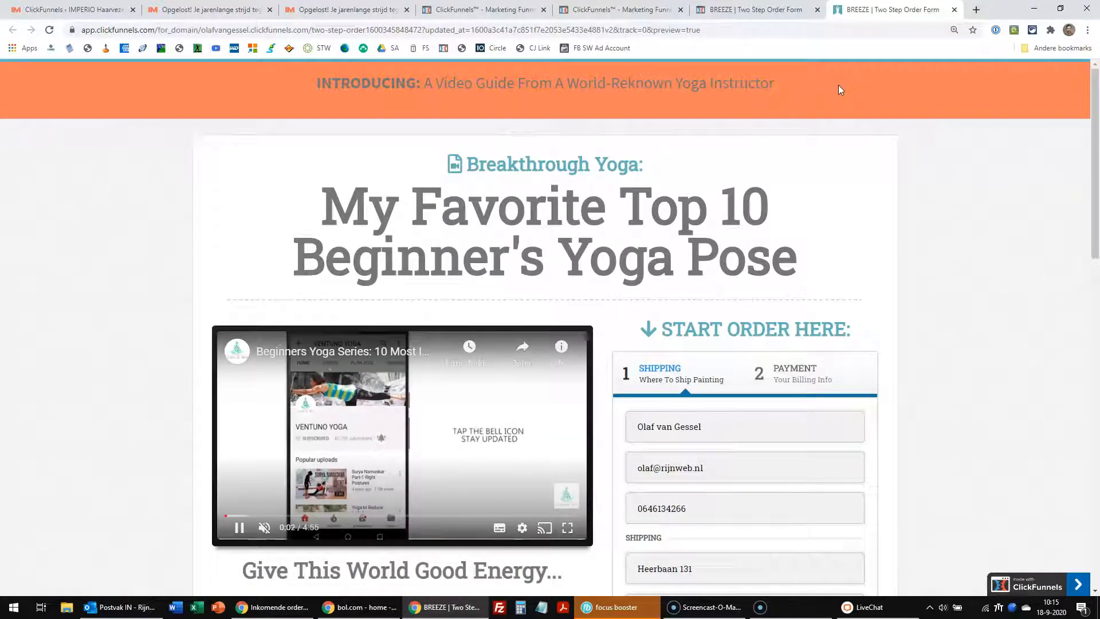
pyautogui.click(780, 11)
# Set both the text color and the bold color of the INTRODUCING headline to white #ffffff
pyautogui.moveTo(712, 135)
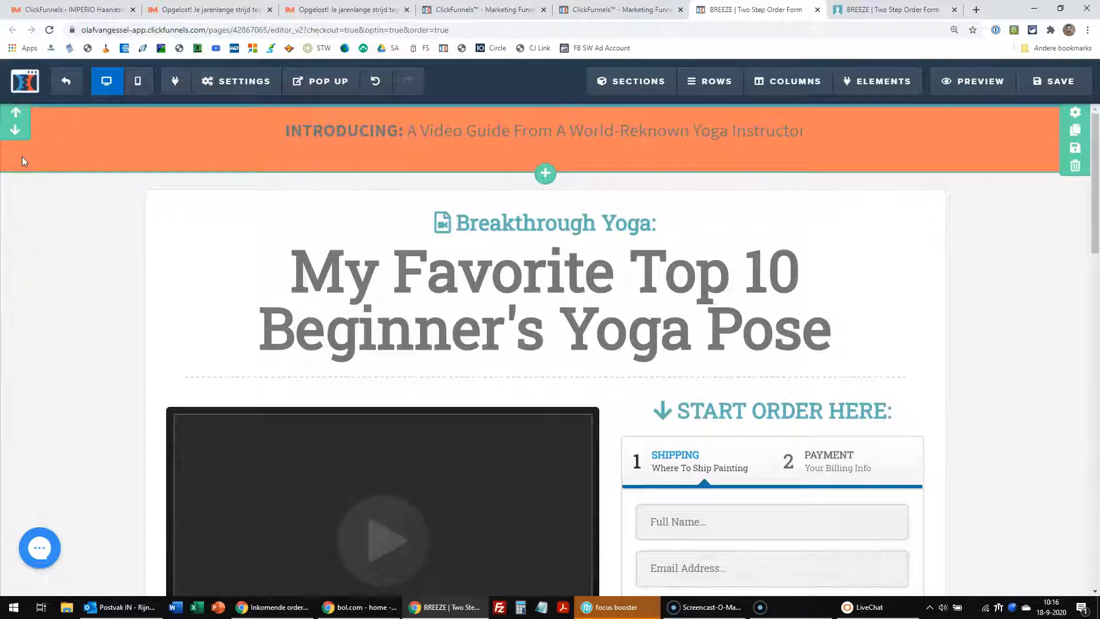
pyautogui.click(215, 144)
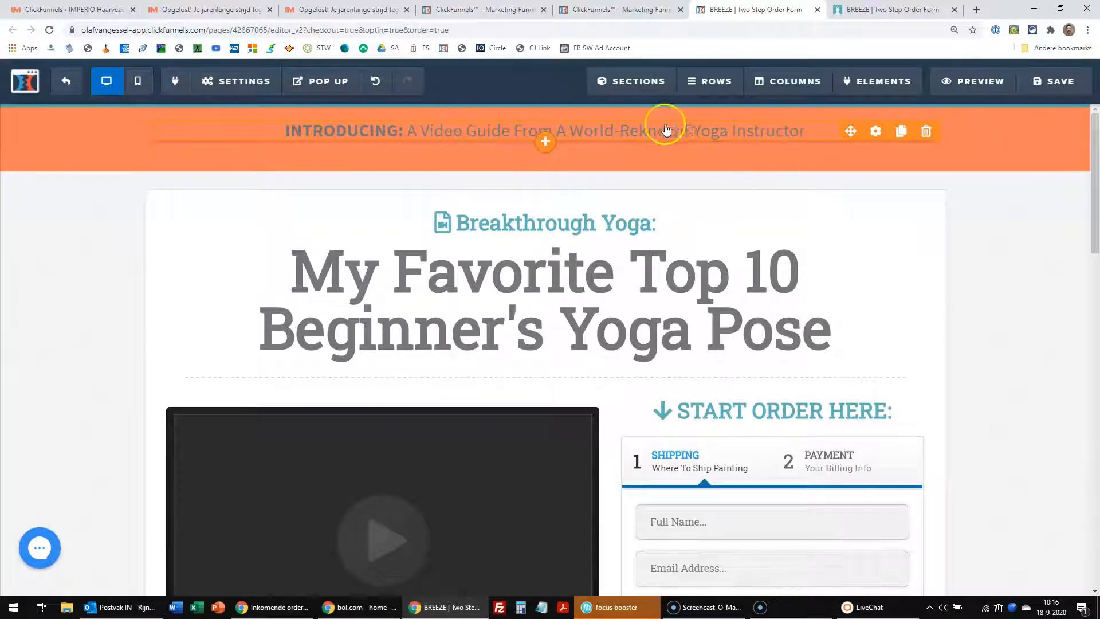
pyautogui.click(873, 131)
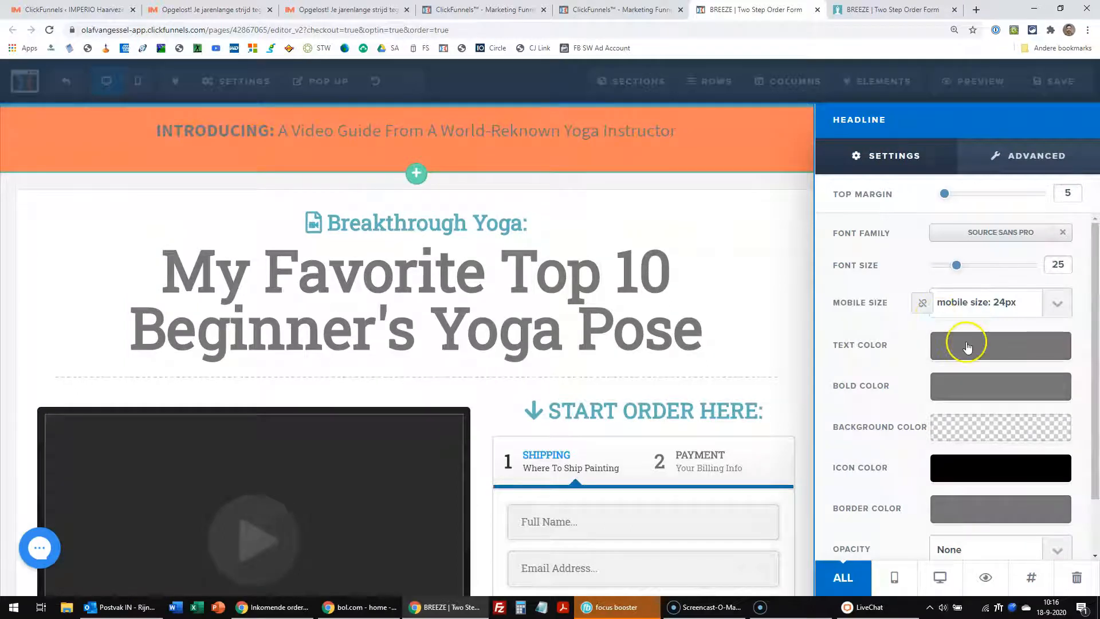
pyautogui.moveTo(1092, 287); pyautogui.dragTo(1082, 253)
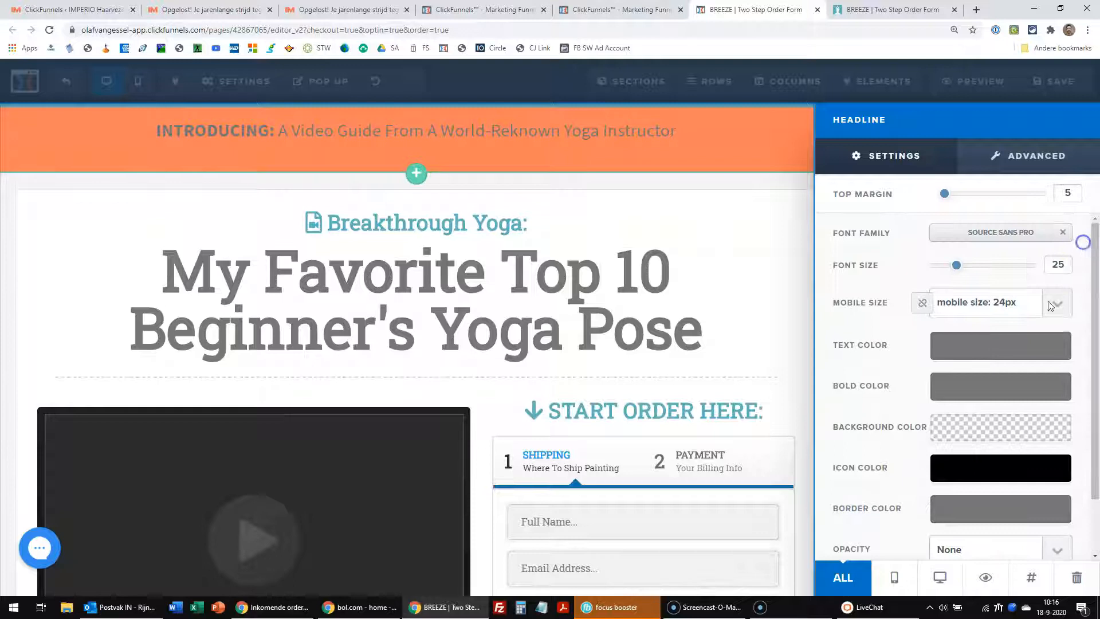
pyautogui.click(1007, 346)
pyautogui.click(926, 395)
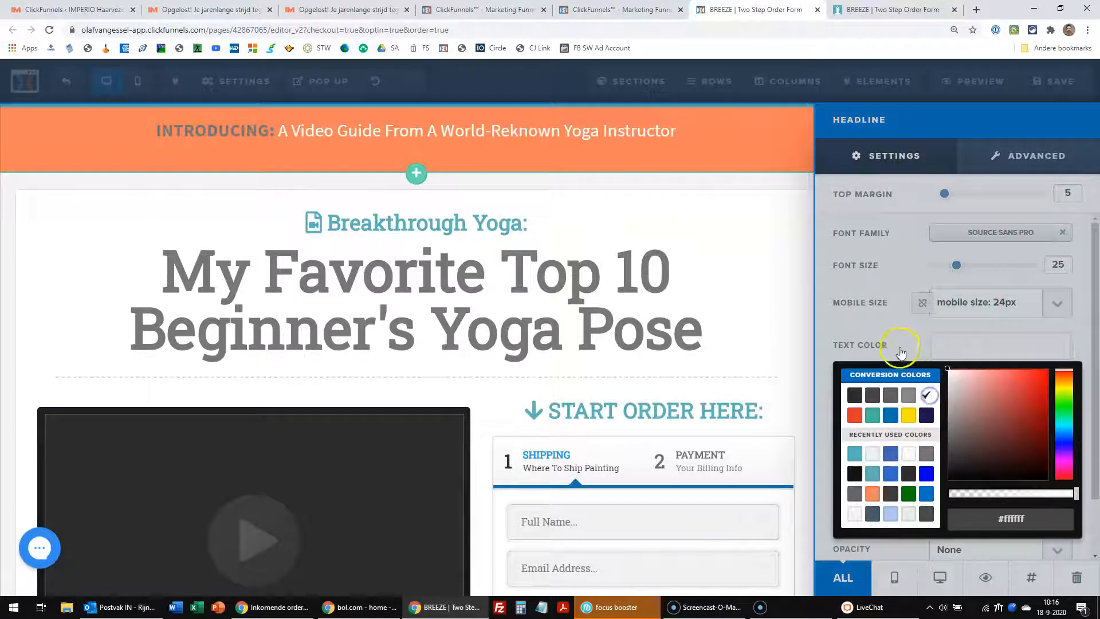
pyautogui.click(899, 346)
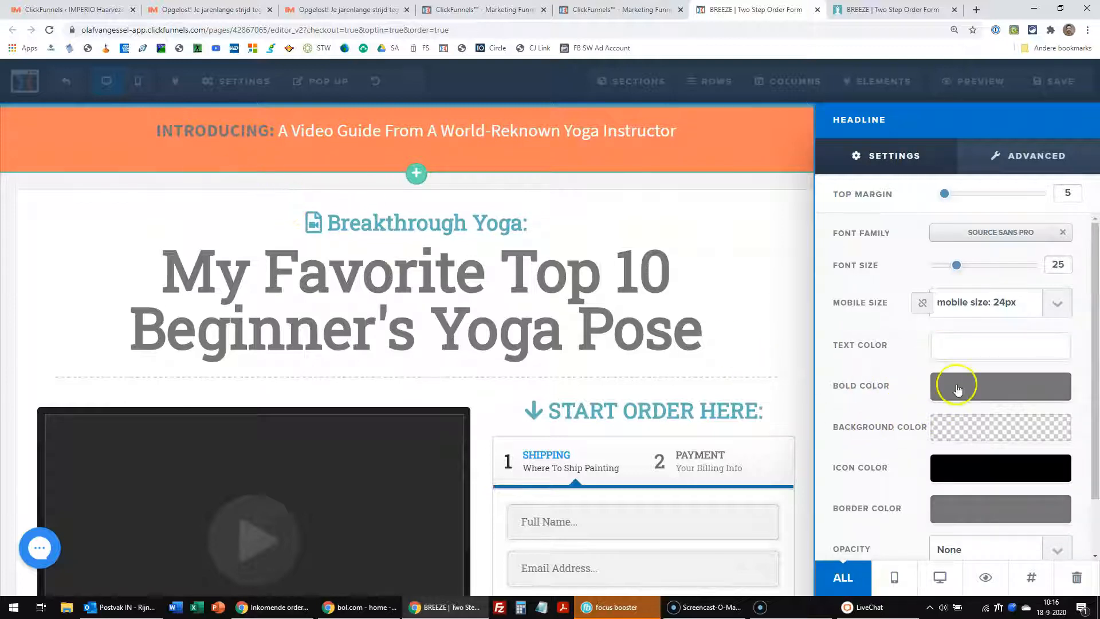
pyautogui.click(957, 386)
pyautogui.click(930, 438)
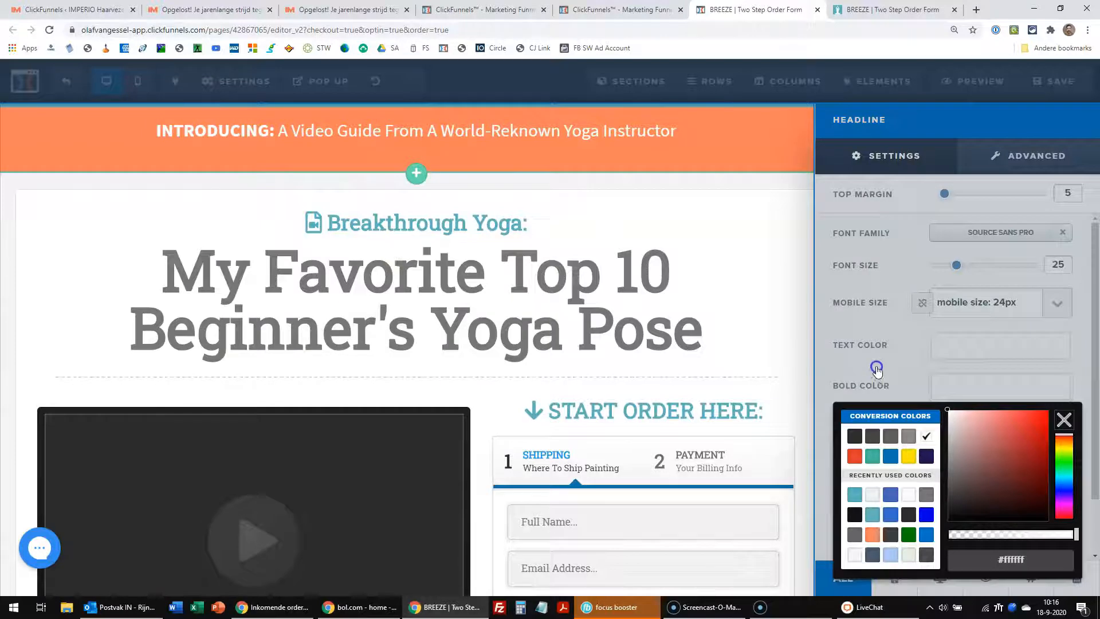
pyautogui.click(876, 367)
pyautogui.click(766, 291)
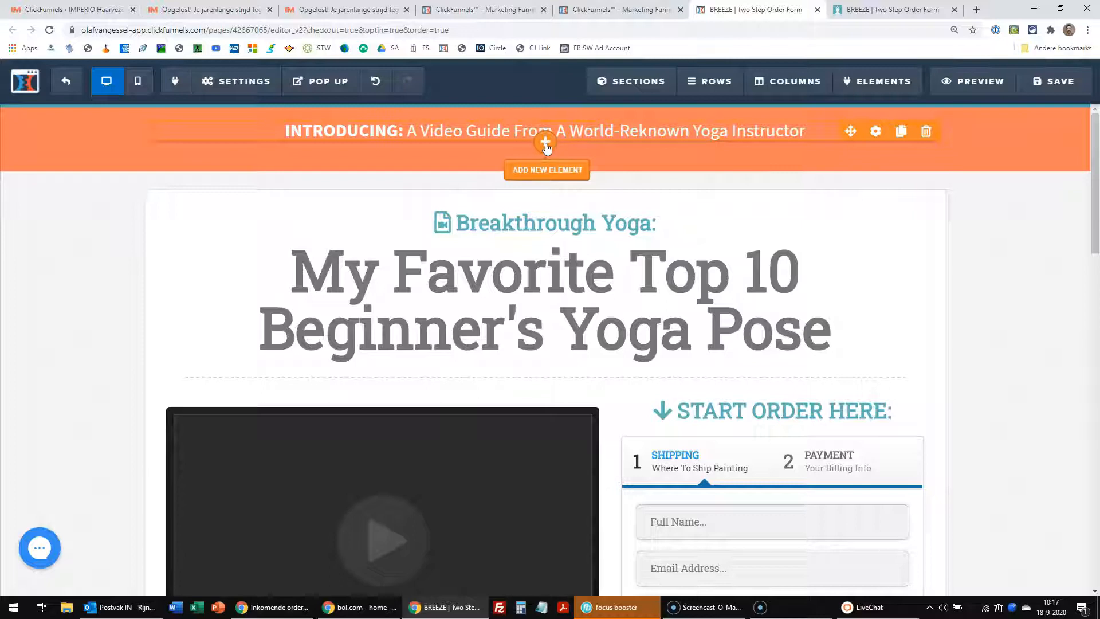
# Browse the element library's Text, Media, Form, Content, Countdown and Misc categories, and close it without adding an element
pyautogui.click(546, 144)
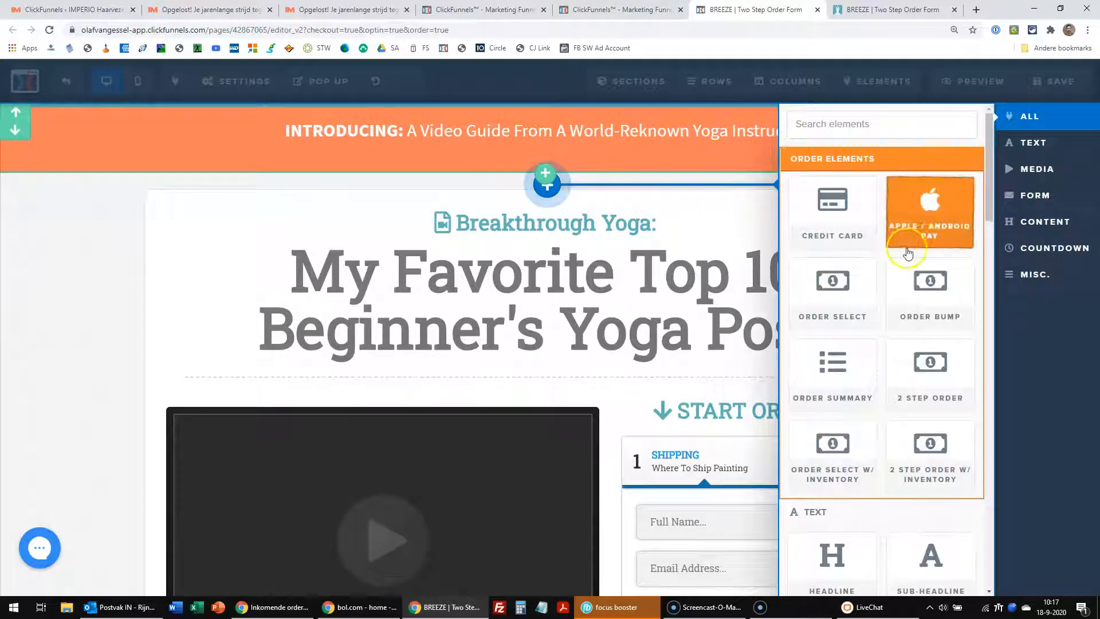
pyautogui.click(826, 239)
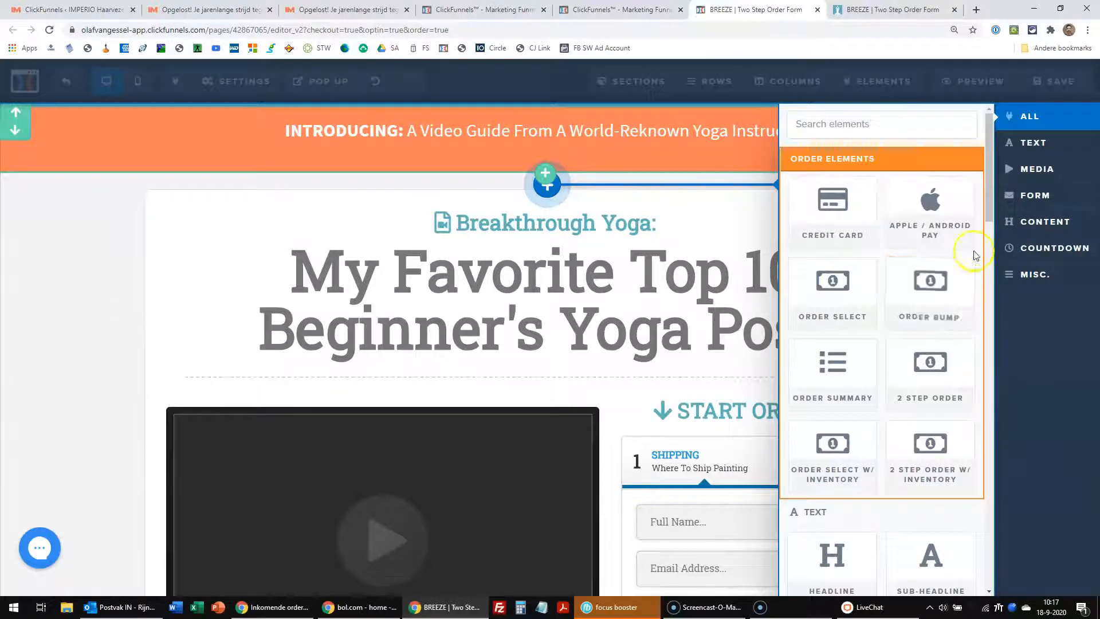
pyautogui.click(1049, 147)
pyautogui.click(1037, 171)
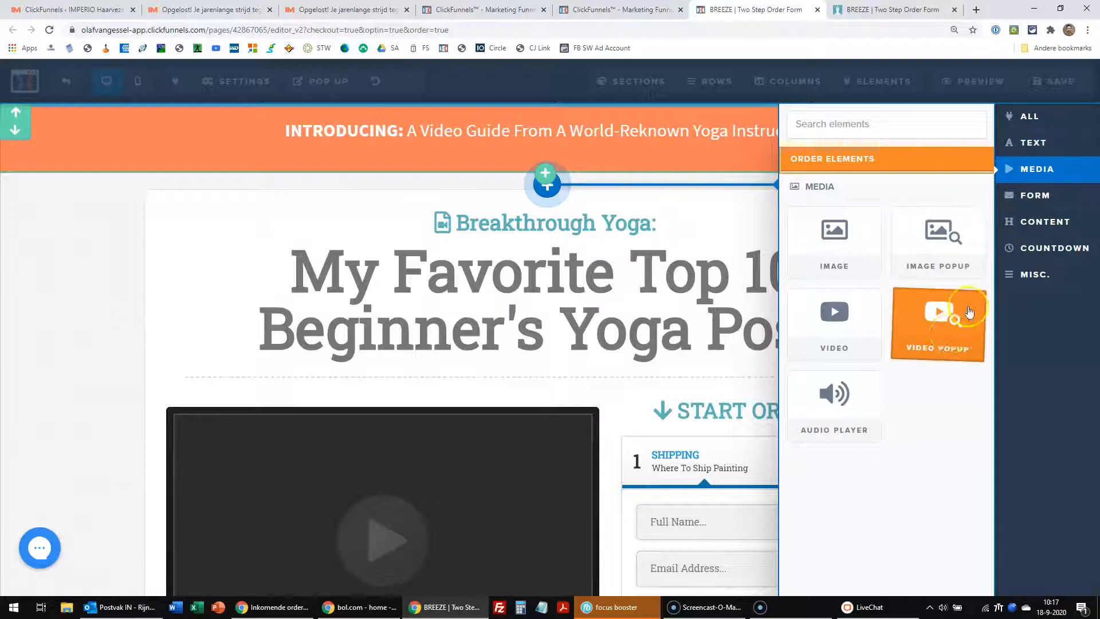
pyautogui.click(1025, 198)
pyautogui.click(1029, 225)
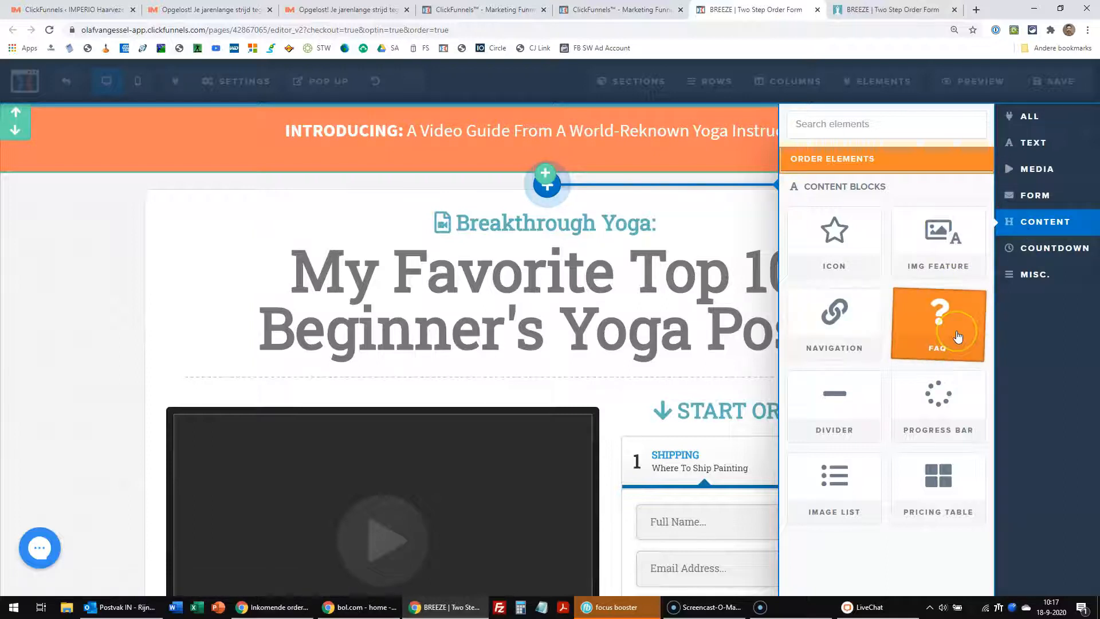
pyautogui.click(1051, 249)
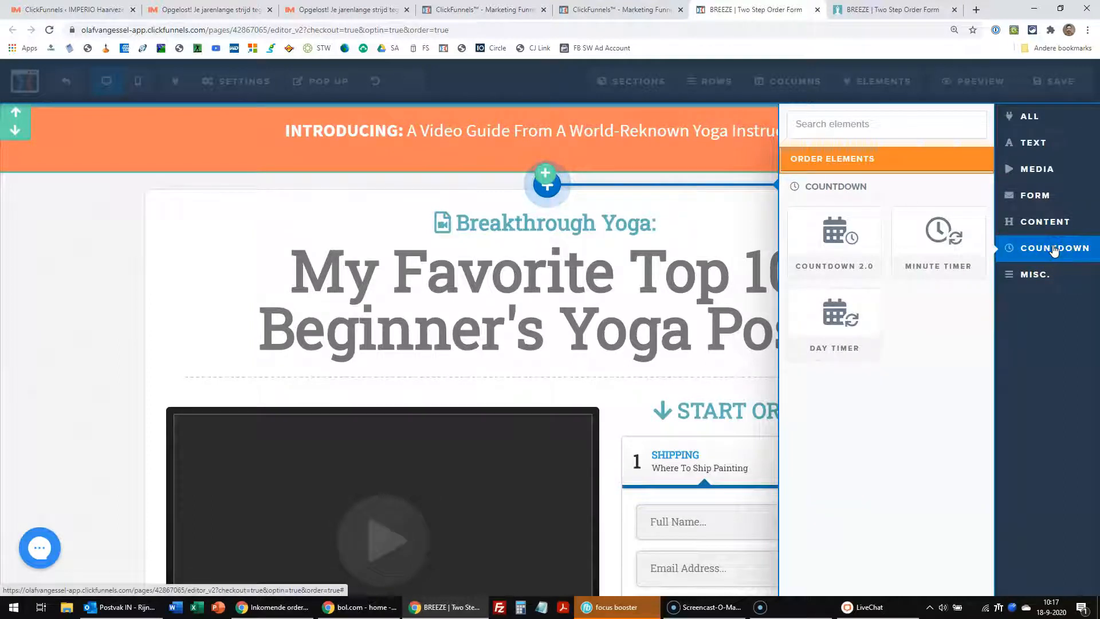
pyautogui.click(1037, 276)
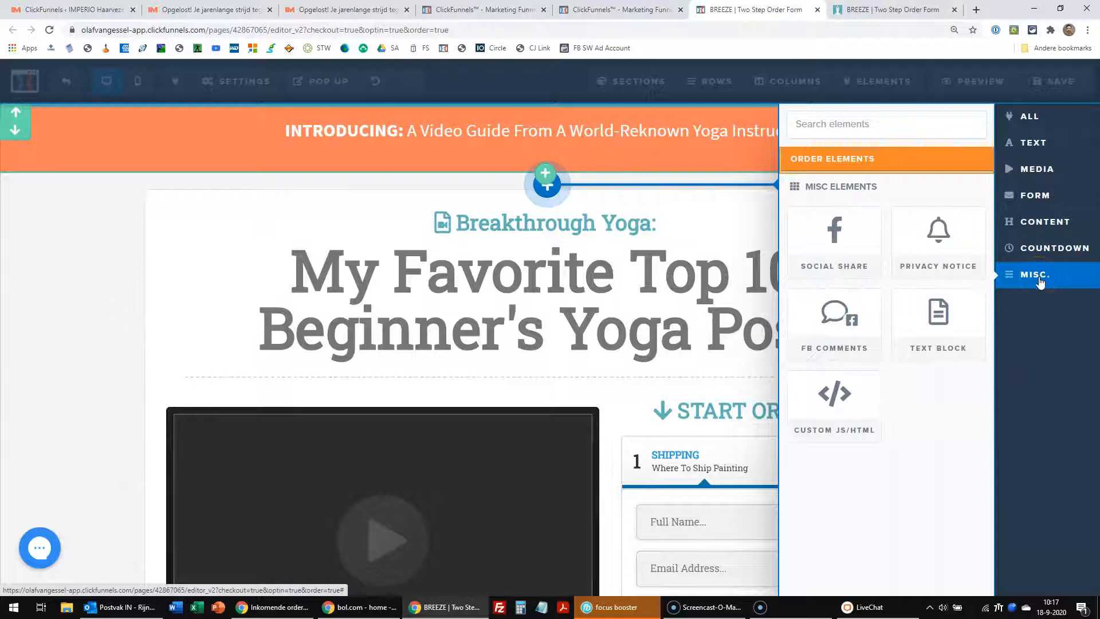
pyautogui.click(1036, 117)
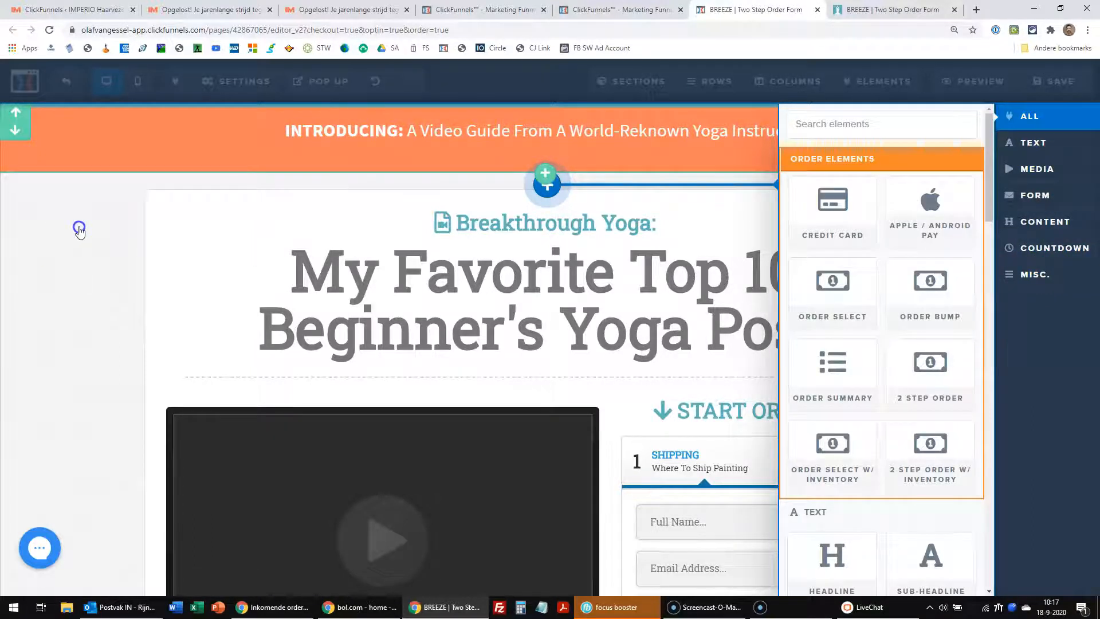
pyautogui.click(699, 166)
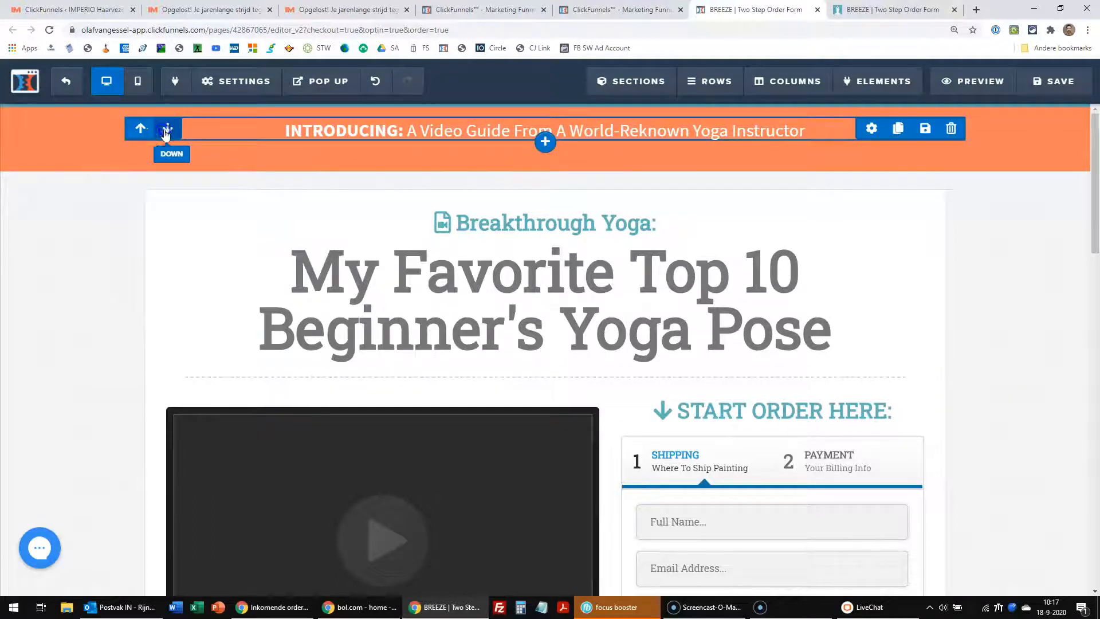
# Duplicate the INTRODUCING headline row and increase the copied headline's top margin to about 40
pyautogui.click(897, 129)
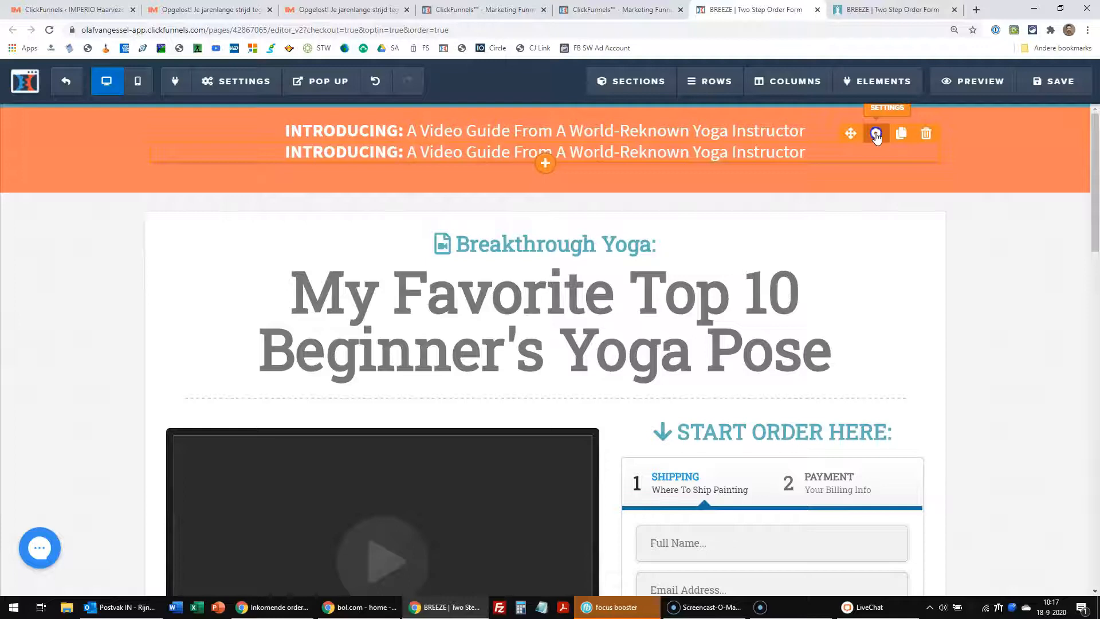
pyautogui.click(875, 133)
pyautogui.moveTo(943, 193); pyautogui.dragTo(981, 194)
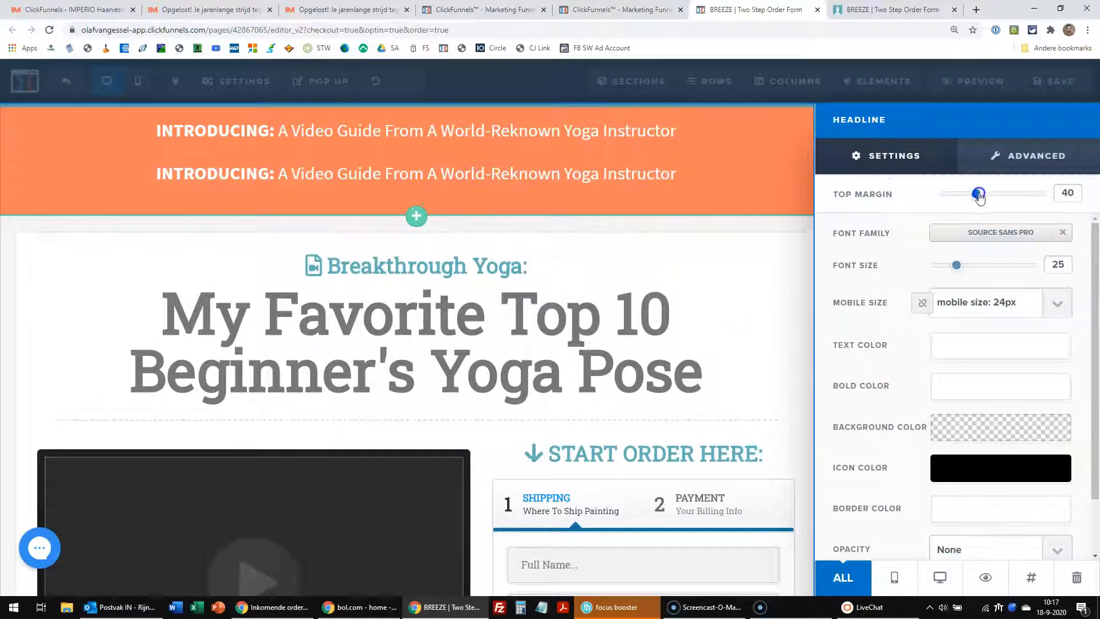
pyautogui.click(786, 184)
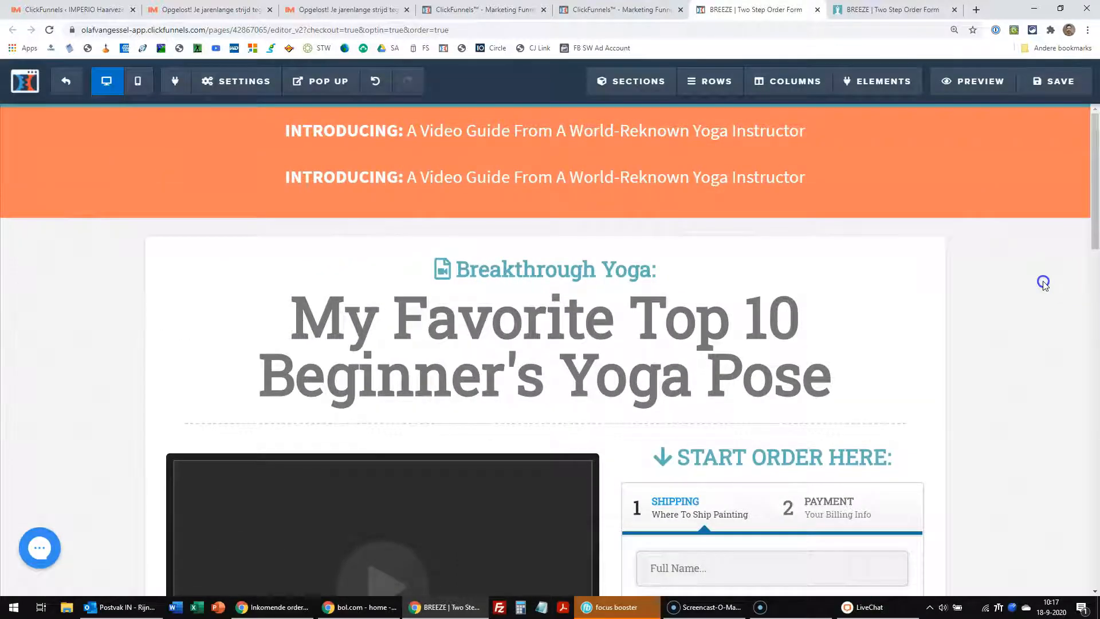
# Delete the duplicated INTRODUCING row
pyautogui.moveTo(928, 160)
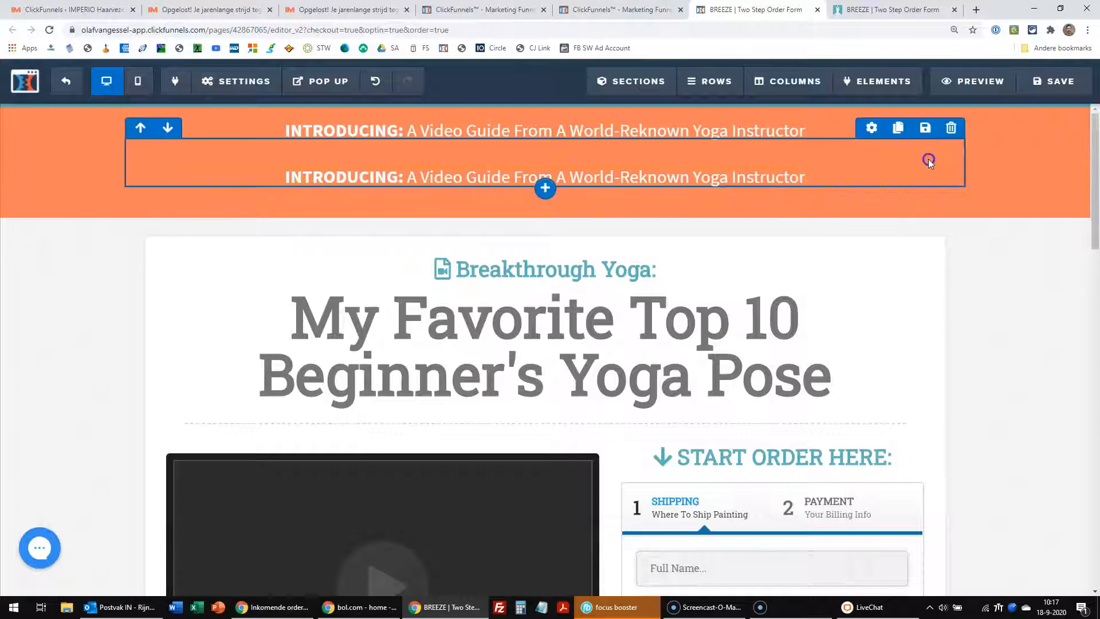
pyautogui.click(951, 132)
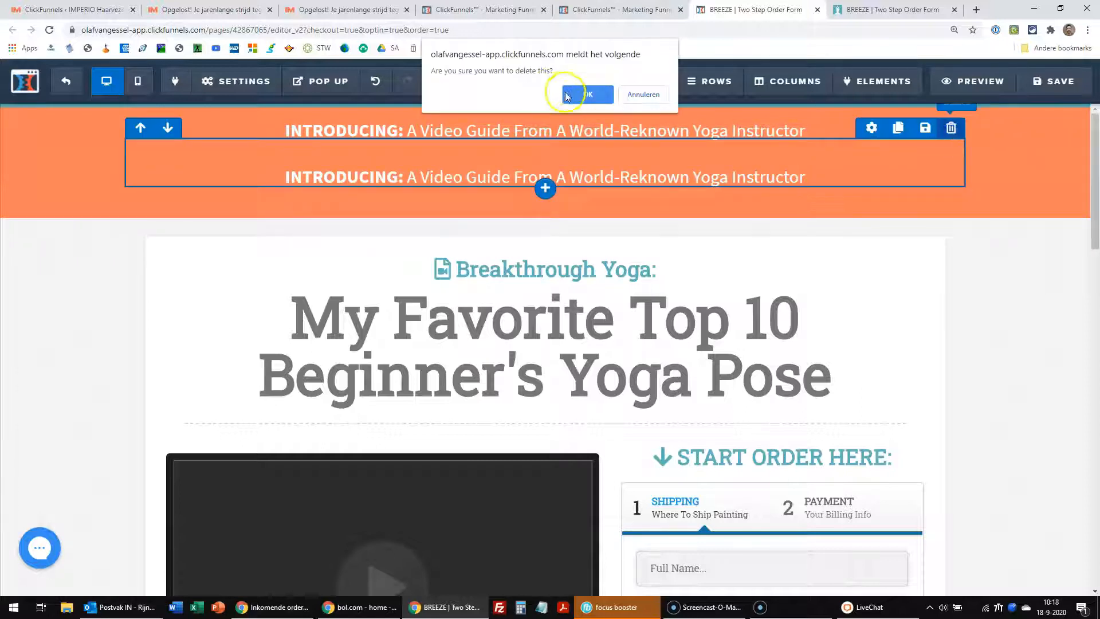
pyautogui.click(581, 95)
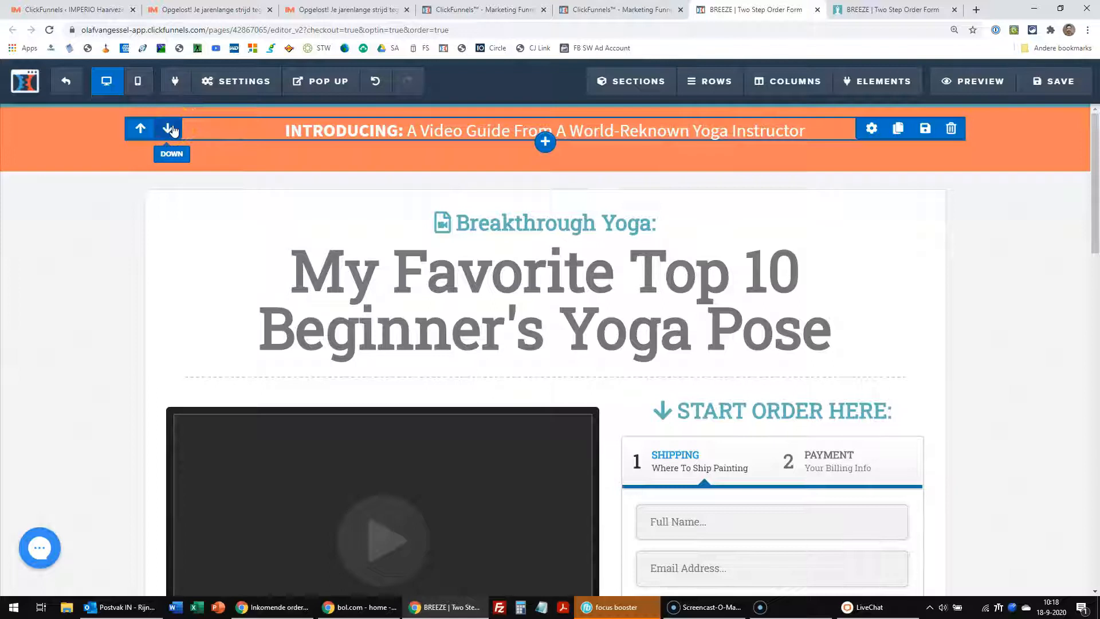
# Shift the orange INTRODUCING section down the page until it sits just above the copyright footer
pyautogui.click(392, 131)
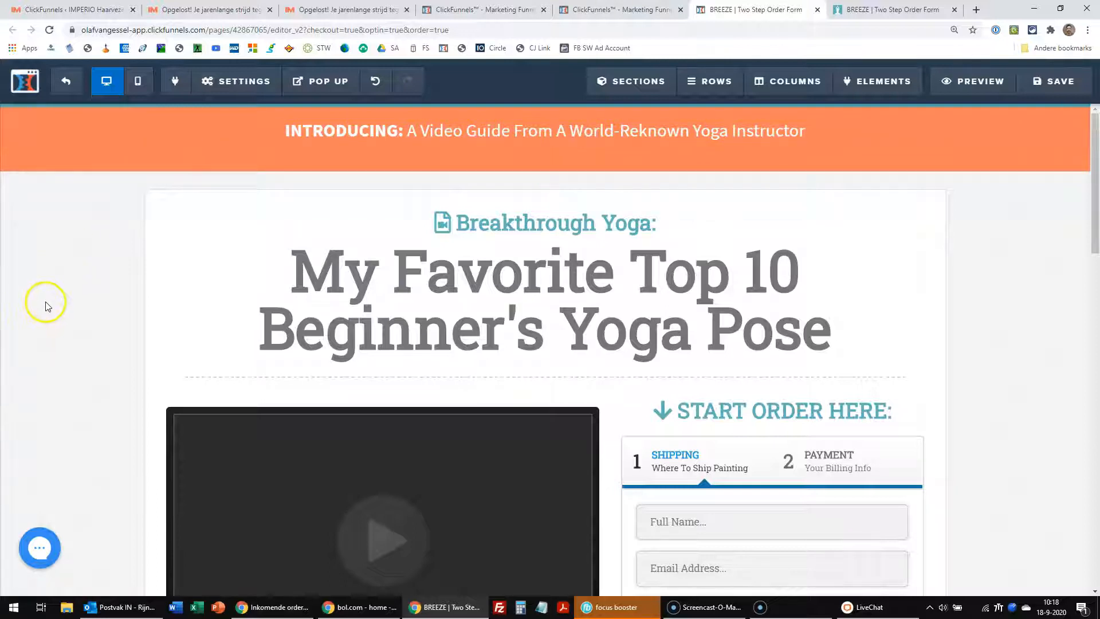
pyautogui.moveTo(23, 136)
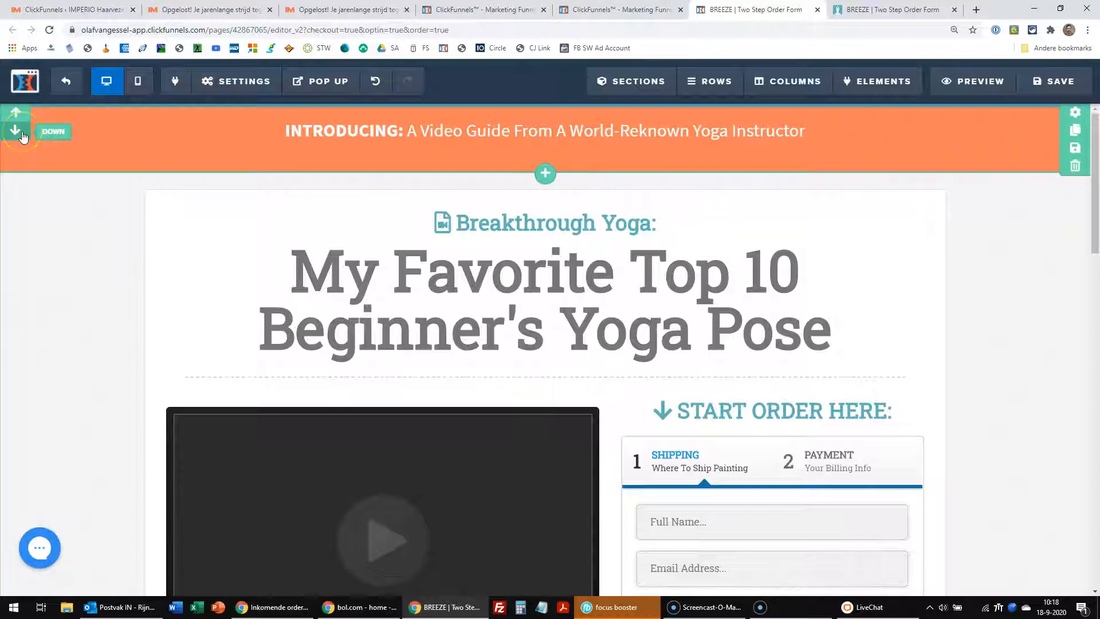
pyautogui.click(23, 132)
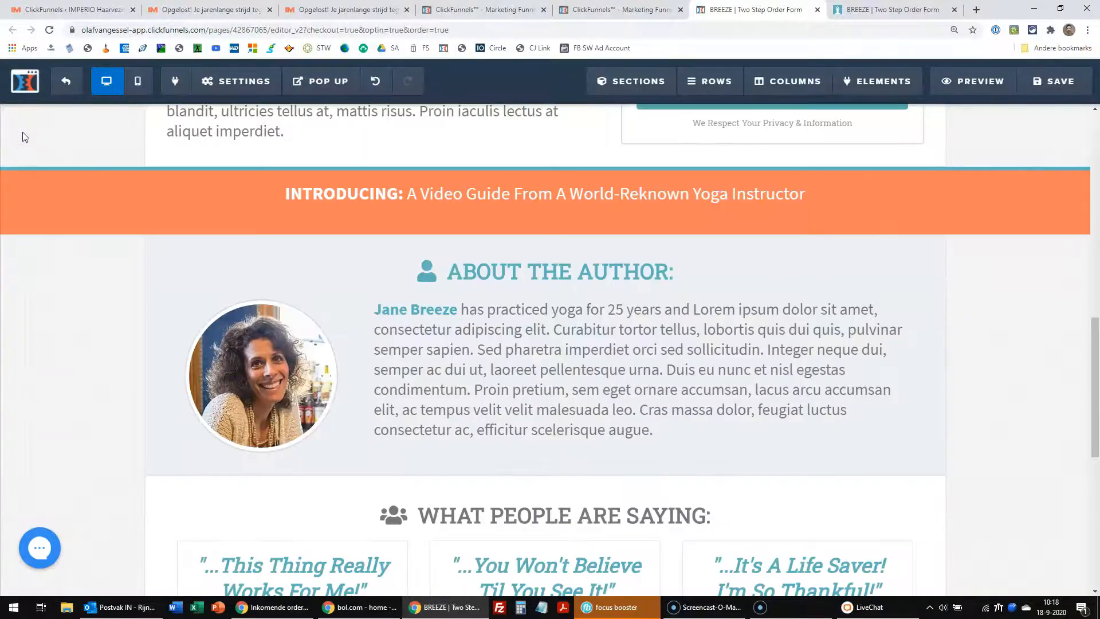
pyautogui.click(15, 198)
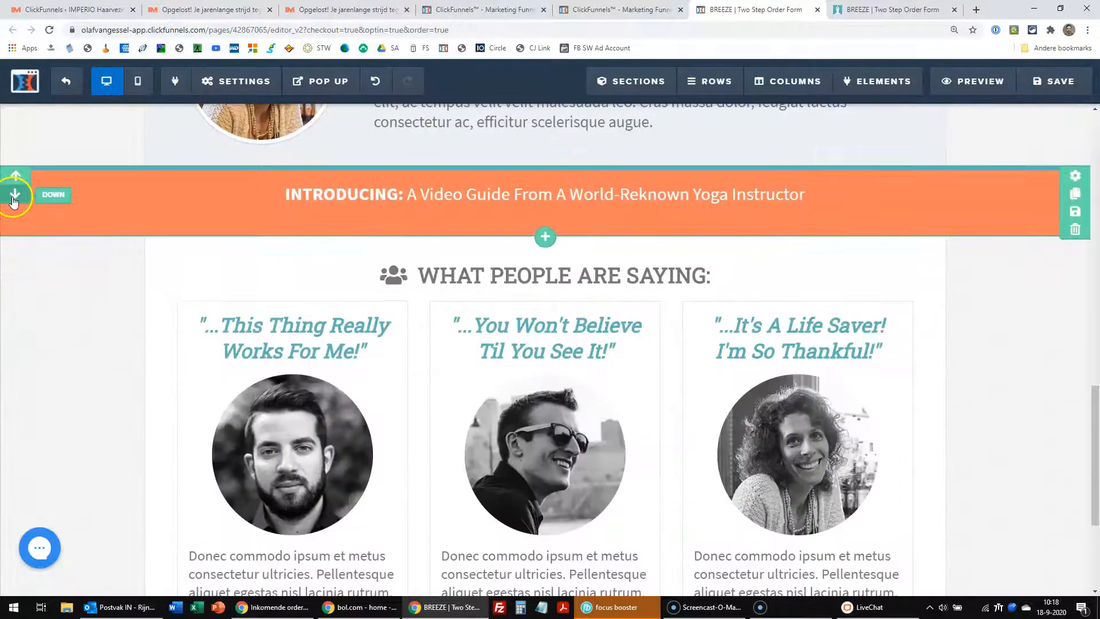
pyautogui.click(16, 200)
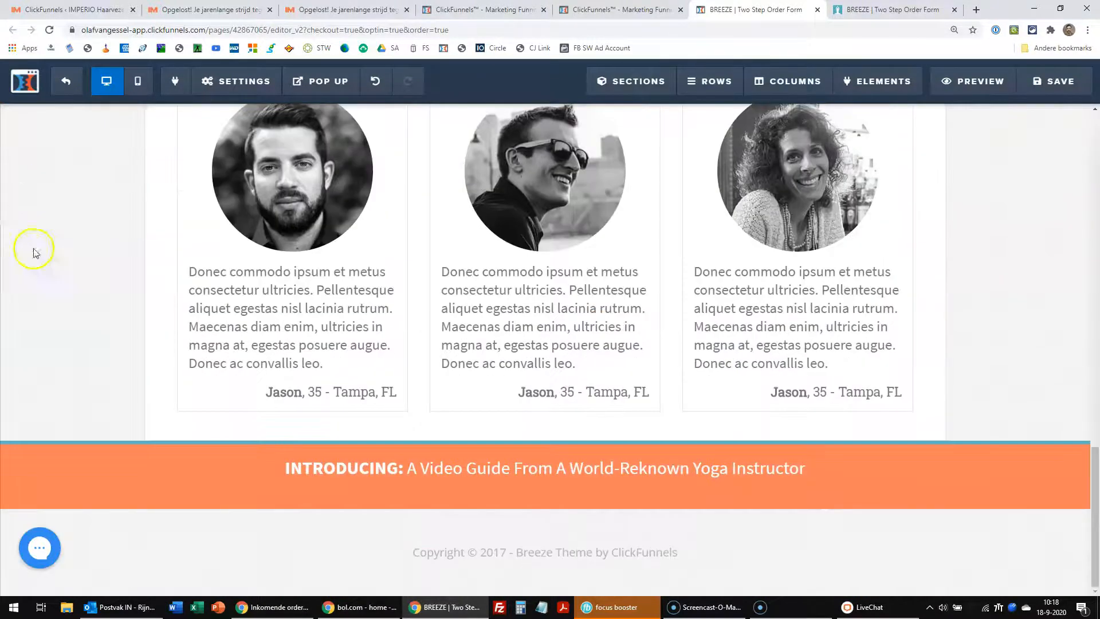
# Undo all downward moves of the INTRODUCING section and save the order page
pyautogui.moveTo(1036, 484)
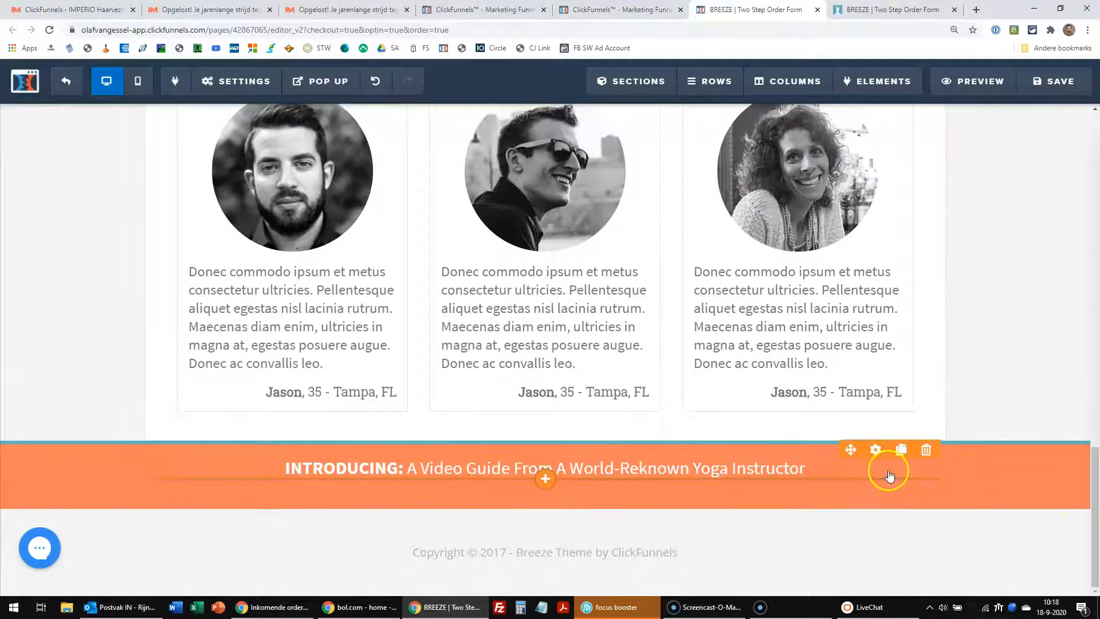
pyautogui.click(257, 83)
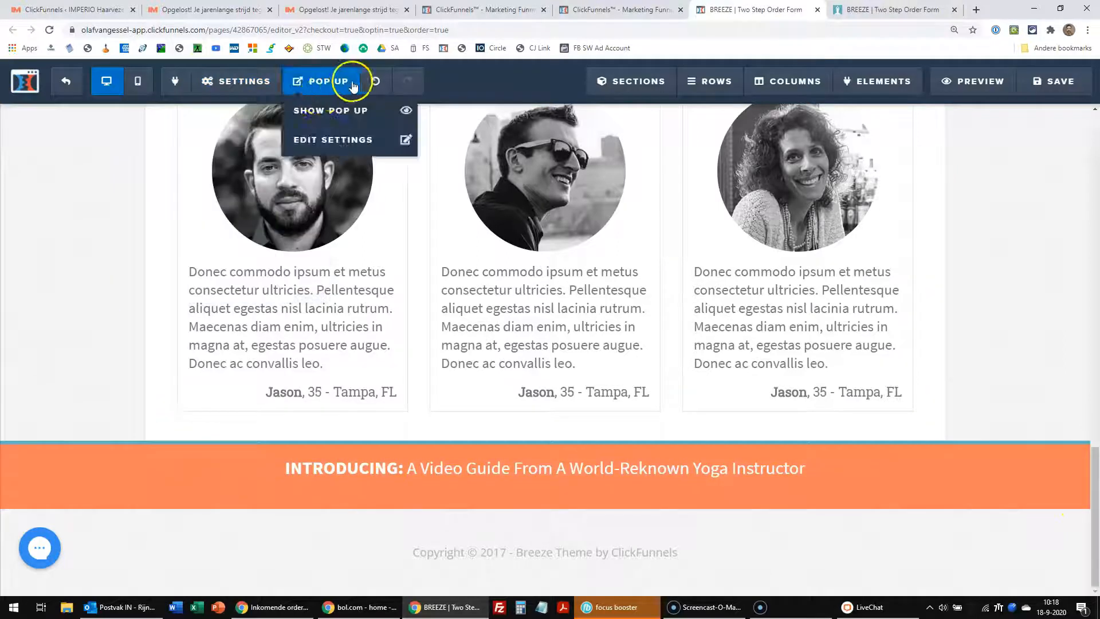
pyautogui.click(374, 83)
pyautogui.scroll(5, 544, 184)
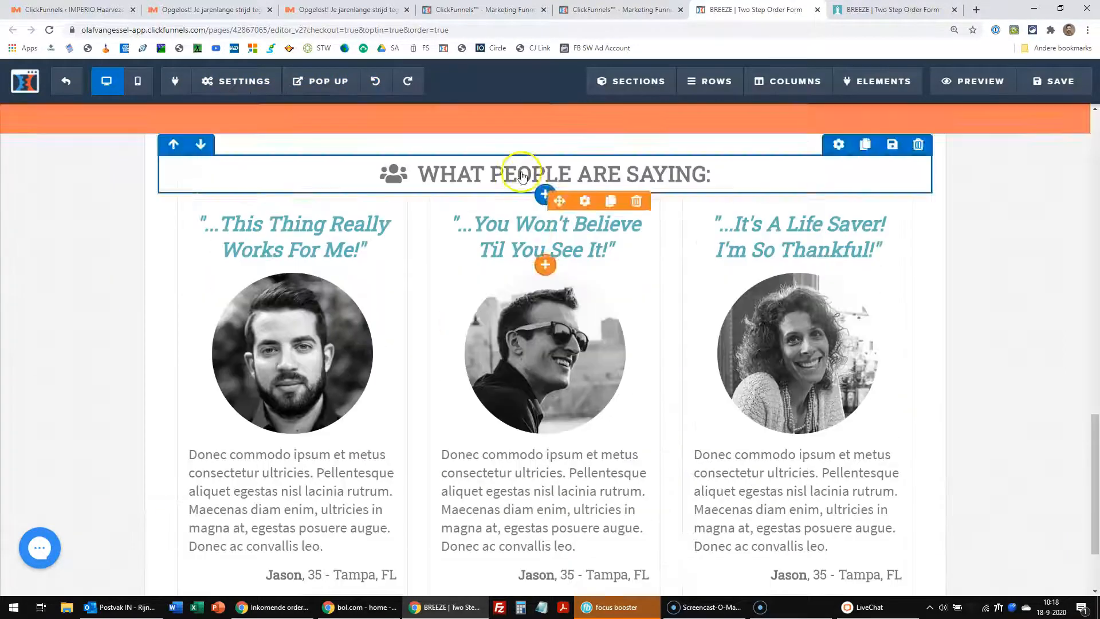
pyautogui.click(377, 83)
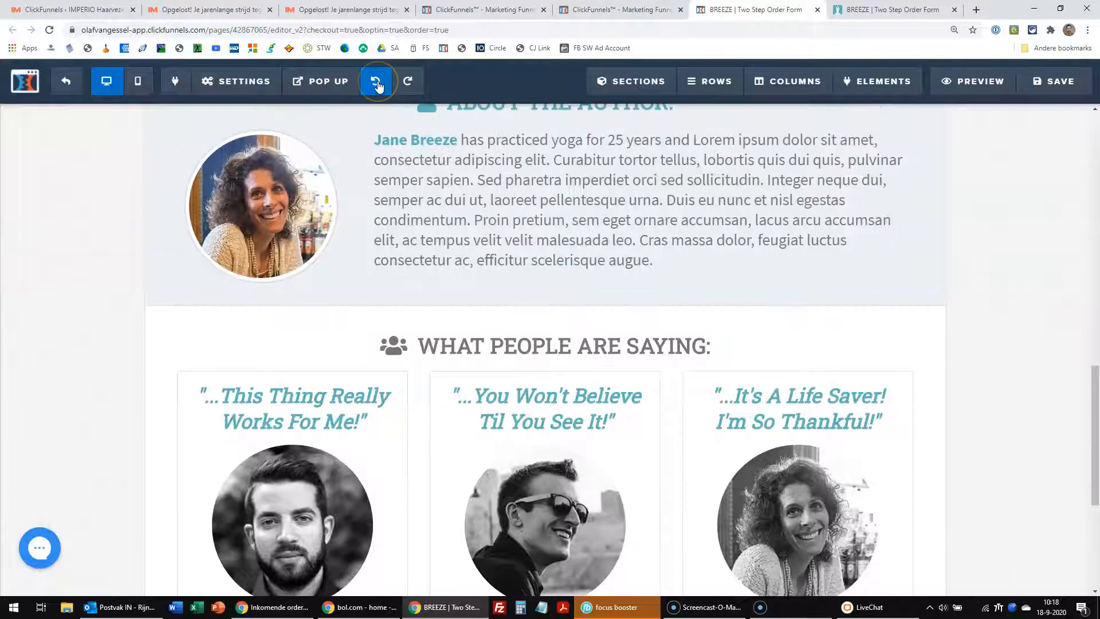
pyautogui.scroll(15, 380, 159)
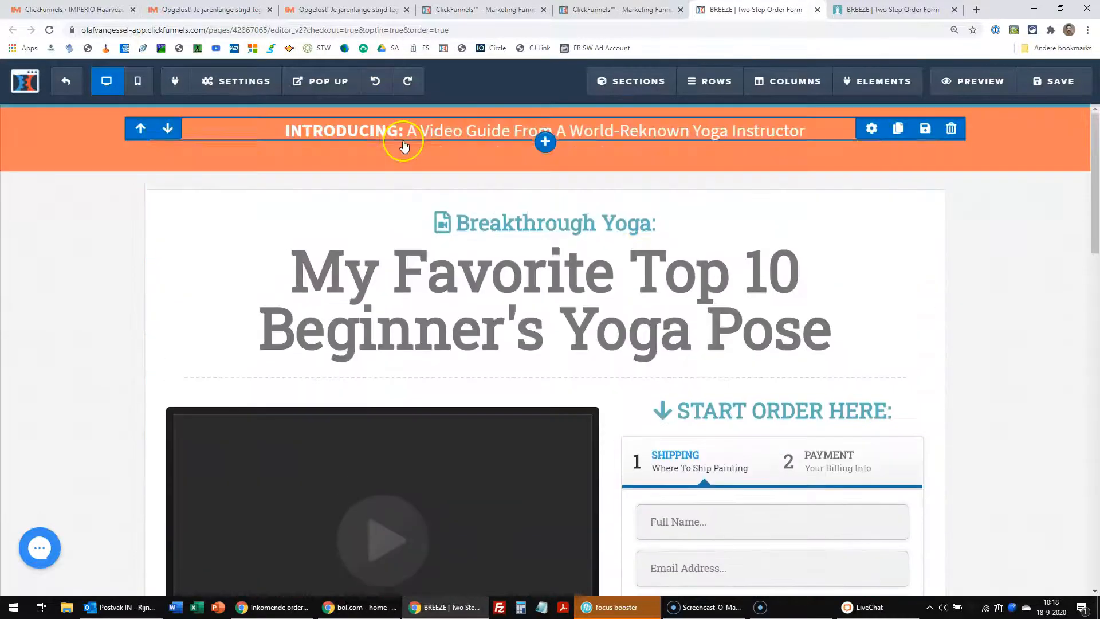
pyautogui.moveTo(1062, 117)
pyautogui.click(1057, 82)
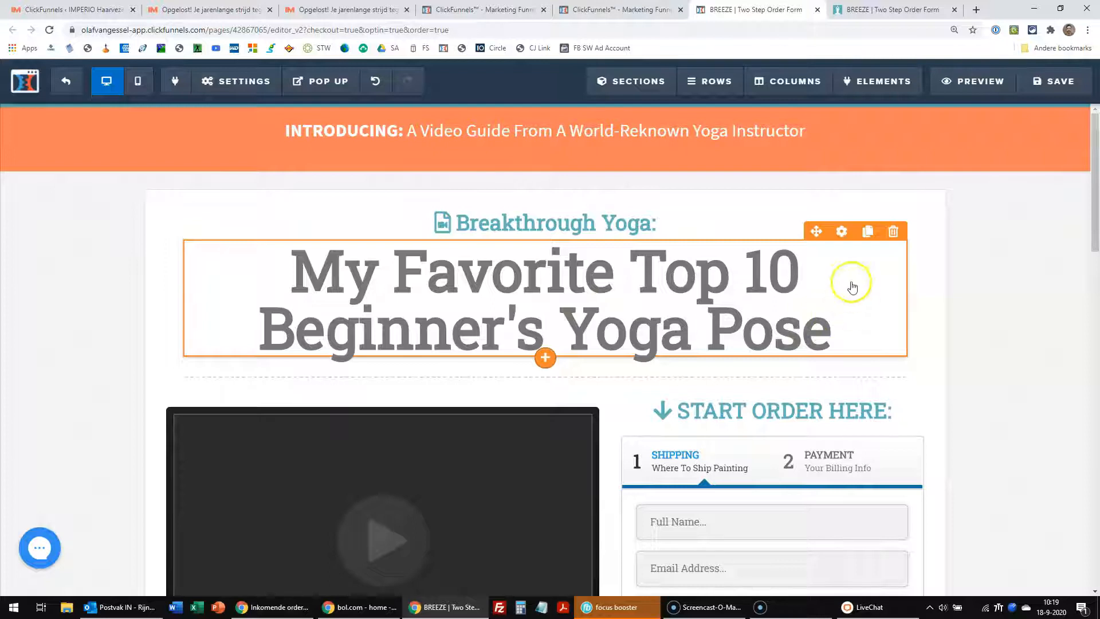
# Move the "My Favorite Top 10 Beginner's Yoga Pose" headline below the dashed divider, and into the order form column under START ORDER HERE
pyautogui.click(805, 300)
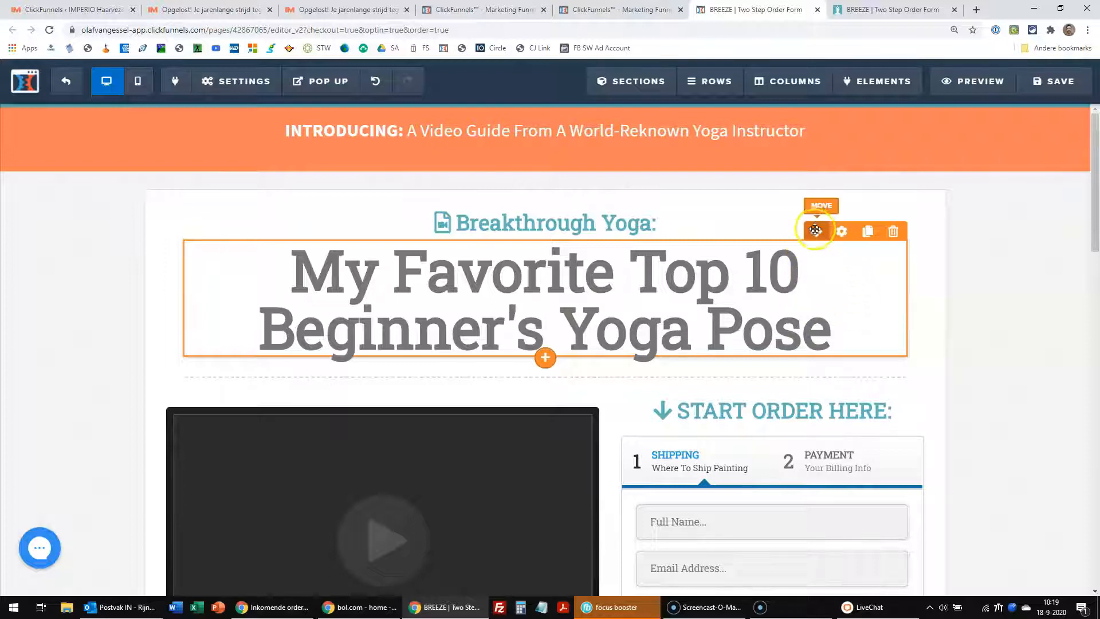
pyautogui.moveTo(816, 228); pyautogui.dragTo(800, 378)
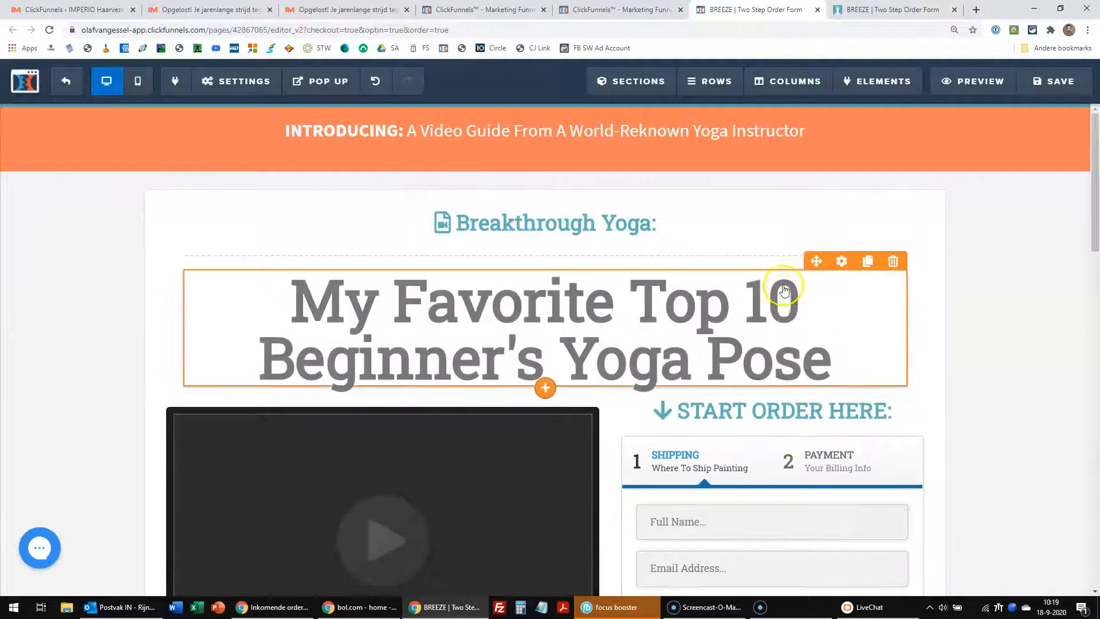
pyautogui.moveTo(815, 258); pyautogui.dragTo(807, 433)
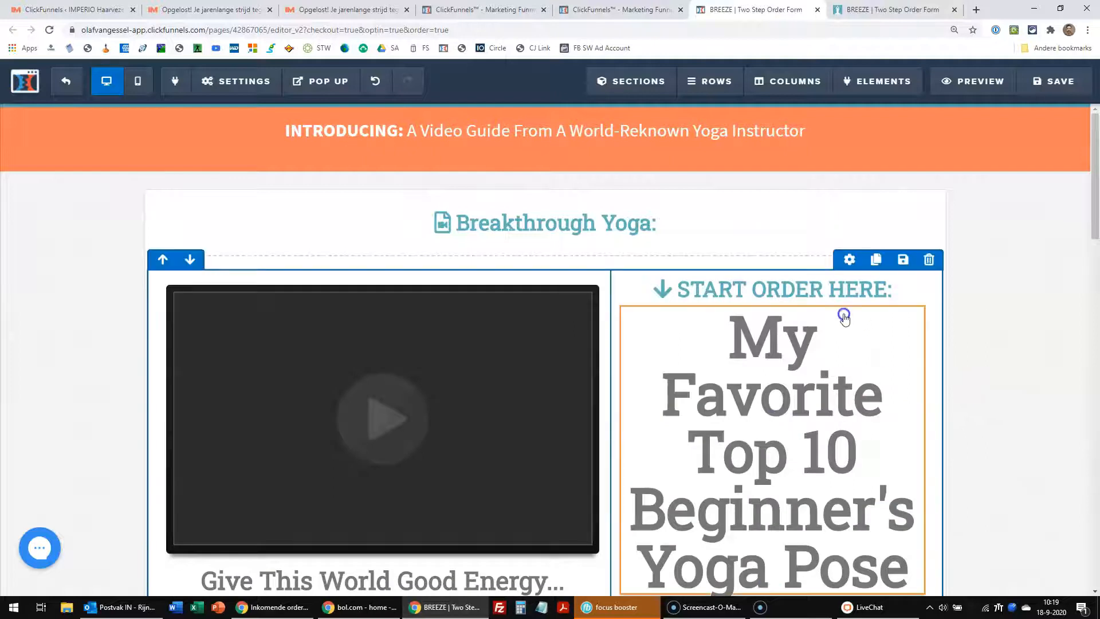
# Undo both moves of the large yoga headline
pyautogui.click(377, 80)
pyautogui.click(378, 81)
pyautogui.click(1025, 322)
# Replace "My" with "The World's" in the large headline so it reads "The World's Favorite Top 10 Beginner's Yoga Pose"
pyautogui.click(754, 324)
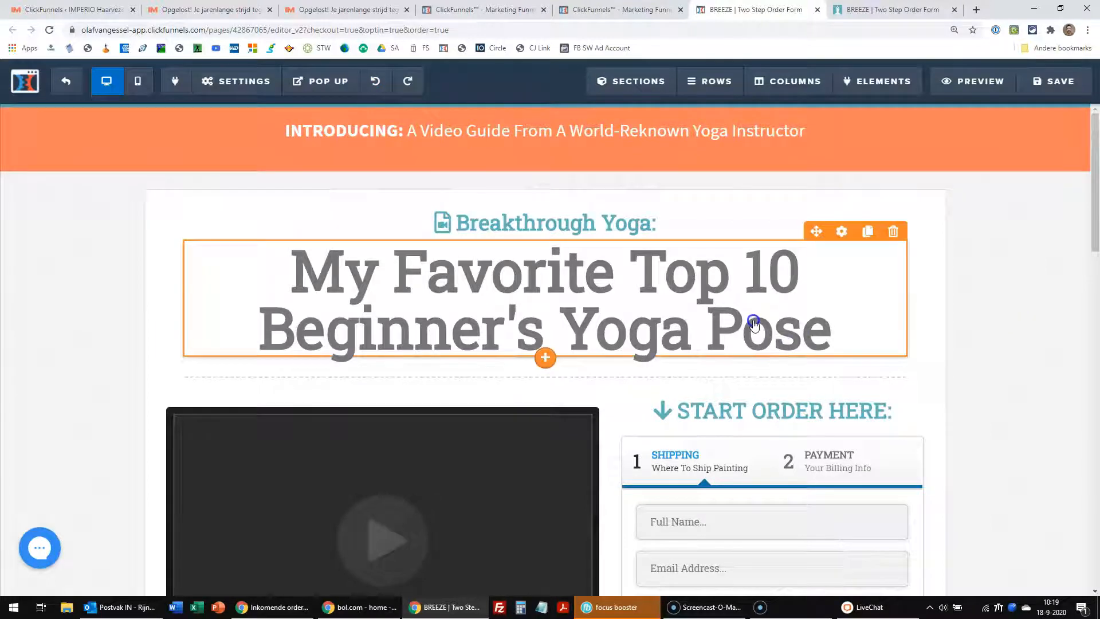
pyautogui.click(754, 322)
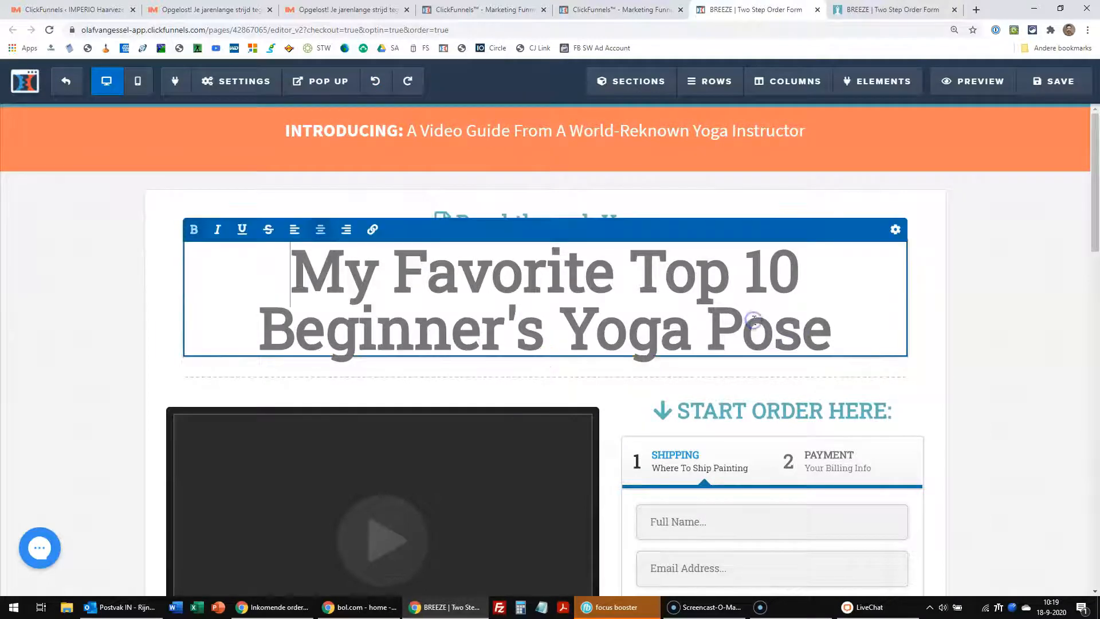
pyautogui.click(747, 319)
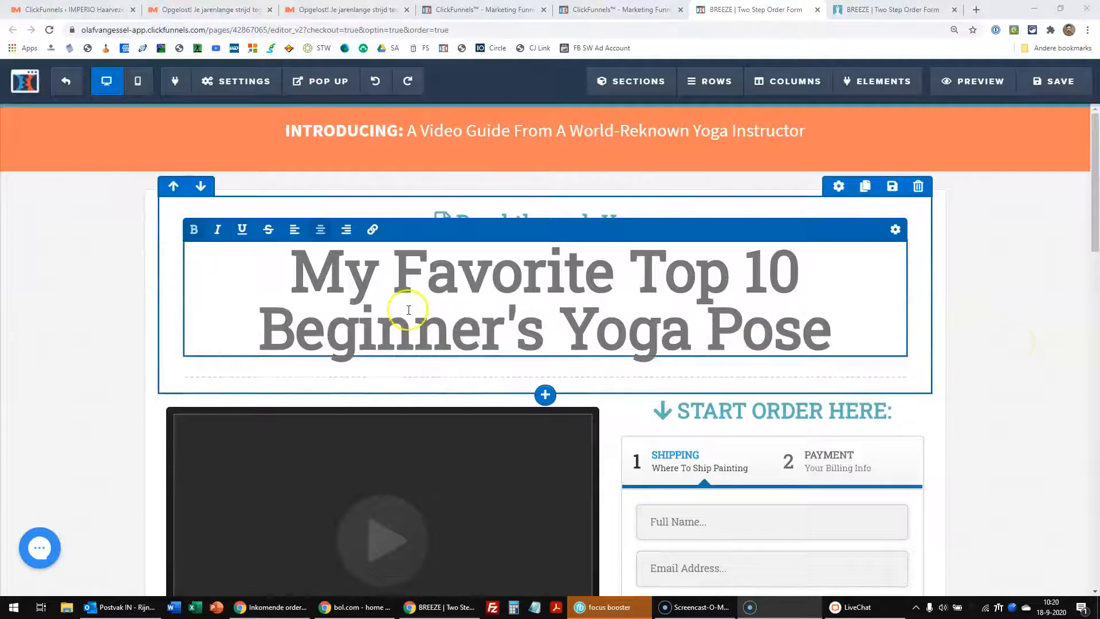
pyautogui.click(408, 310)
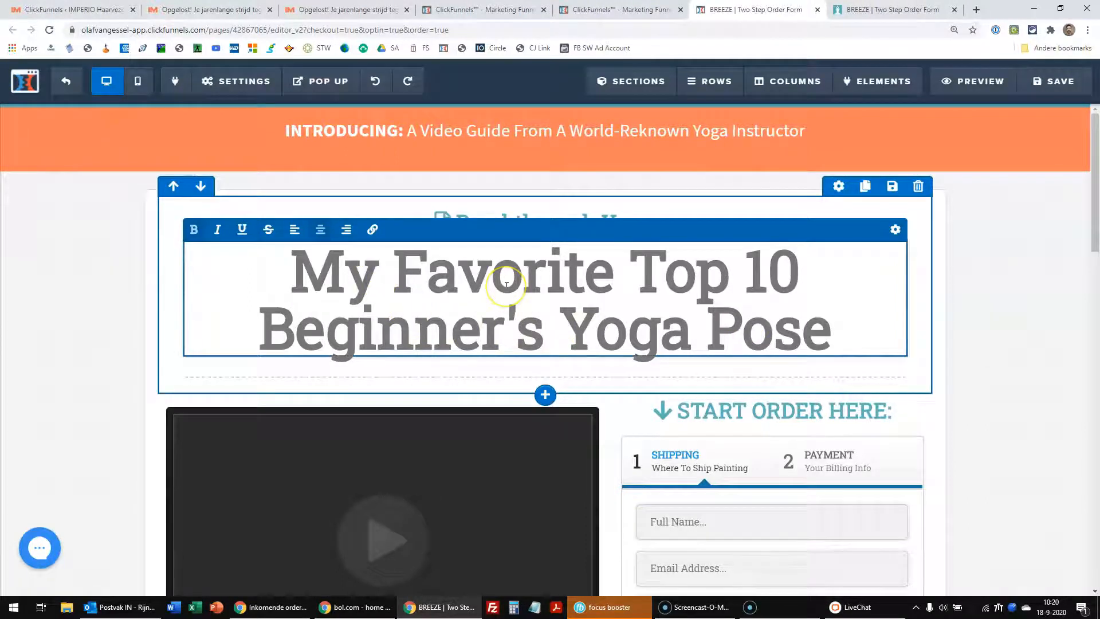
pyautogui.press('BackSpace')
pyautogui.press('BackSpace')
pyautogui.write('The')
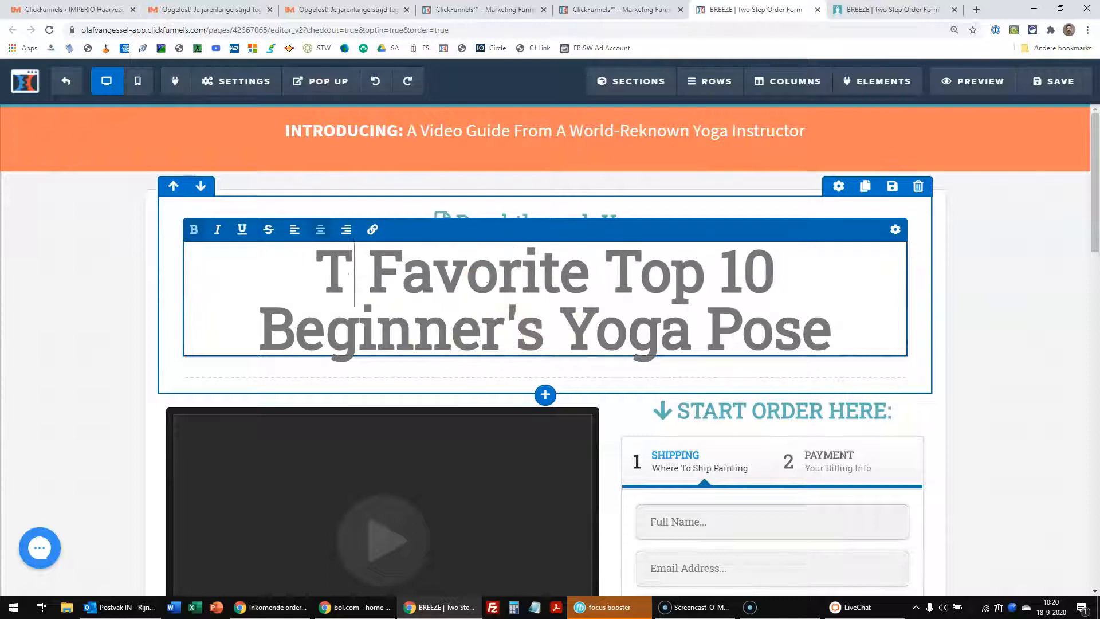
pyautogui.write(' Wol')
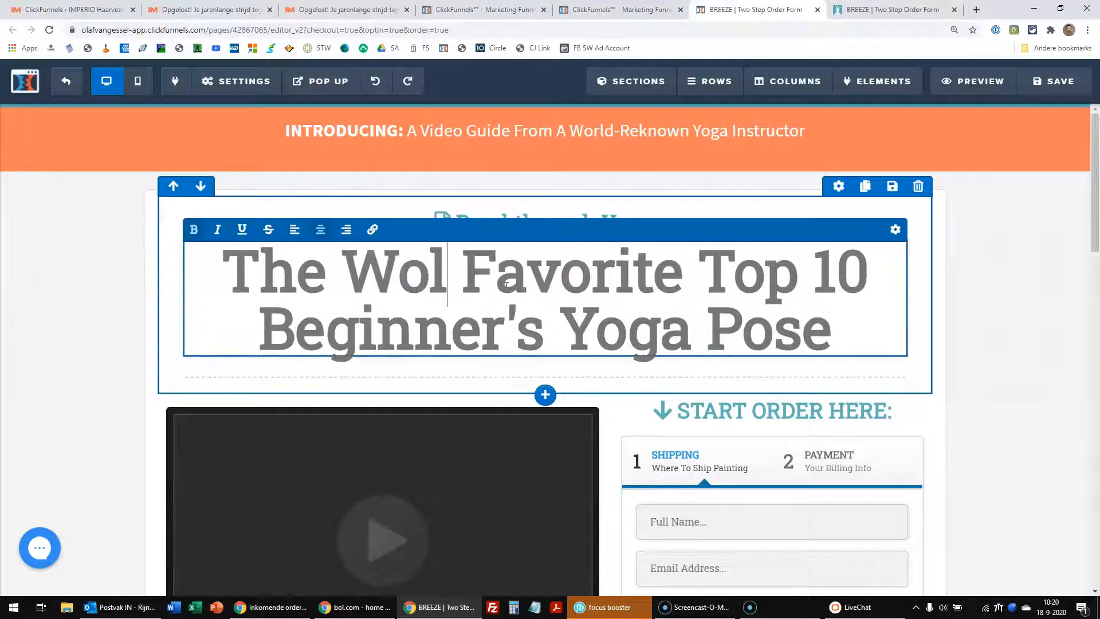
pyautogui.press('BackSpace')
pyautogui.write("rld's")
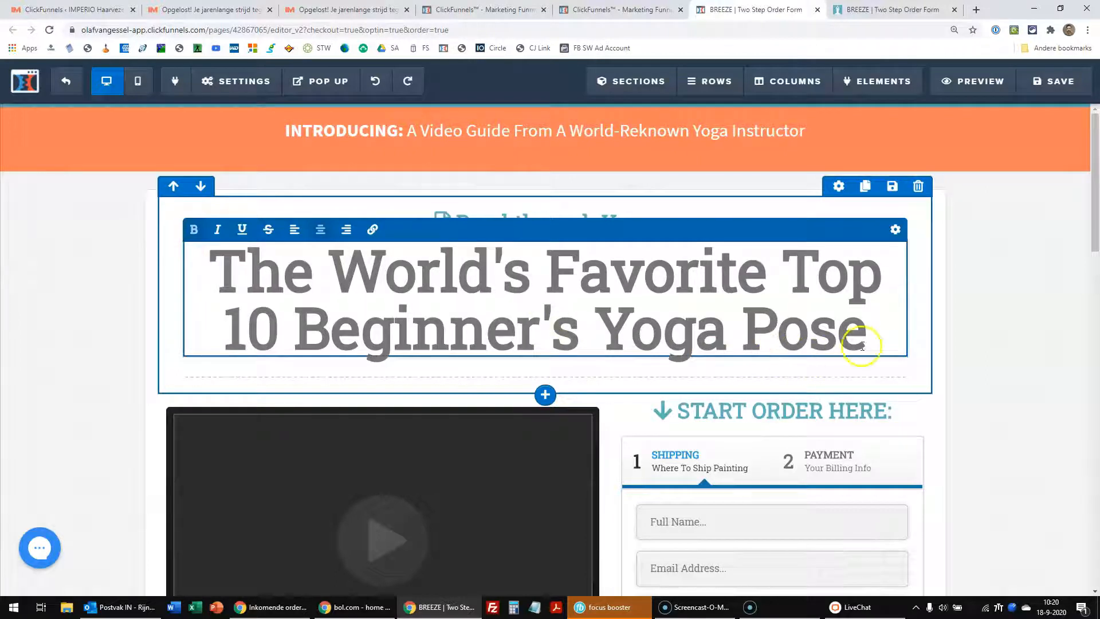
# Add an "s" to the large headline so it ends with "Beginner's Yoga Poses"
pyautogui.click(885, 335)
pyautogui.write('s')
pyautogui.click(991, 355)
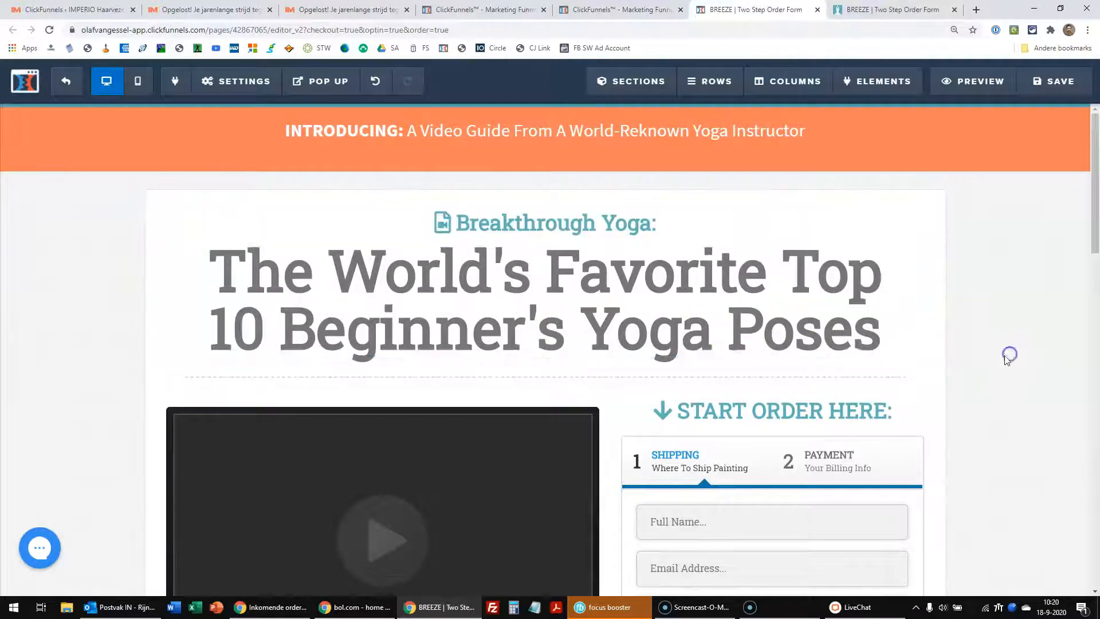
# Set the large headline's text color to the recently used orange #fd805b and save the page
pyautogui.click(872, 336)
pyautogui.moveTo(880, 336); pyautogui.dragTo(217, 276)
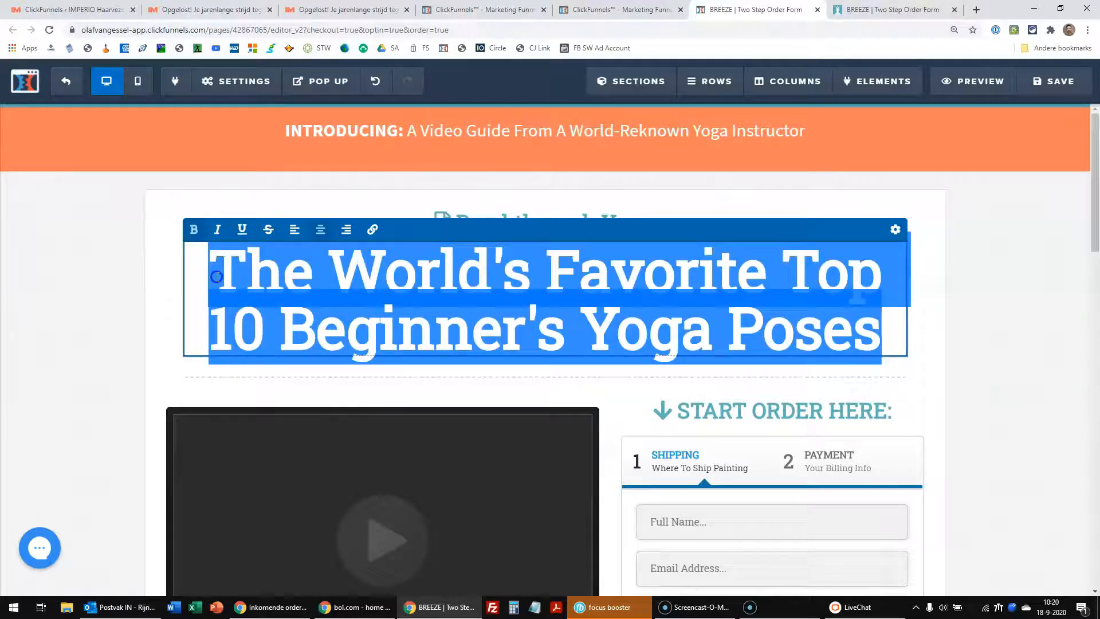
pyautogui.click(894, 231)
pyautogui.click(987, 351)
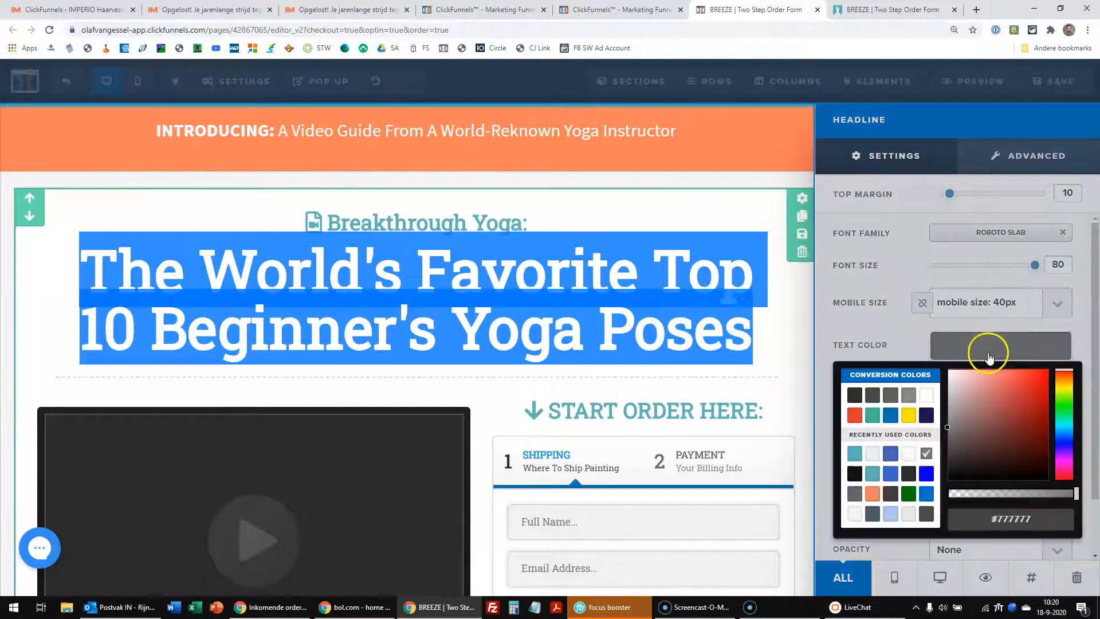
pyautogui.click(873, 494)
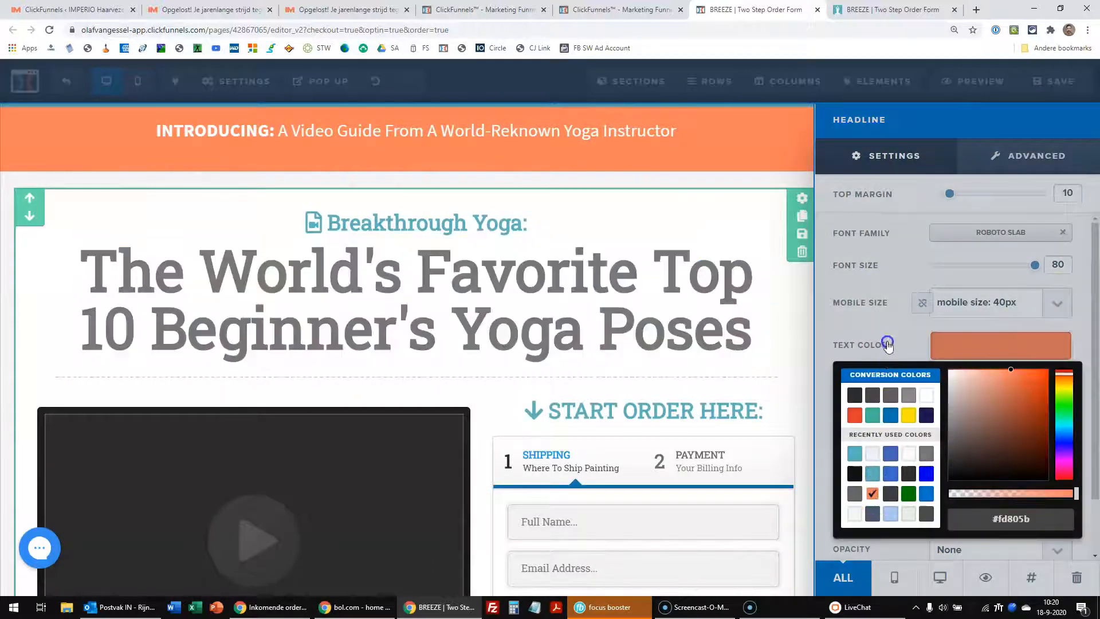
pyautogui.click(961, 388)
pyautogui.click(872, 533)
pyautogui.click(778, 345)
pyautogui.click(1053, 80)
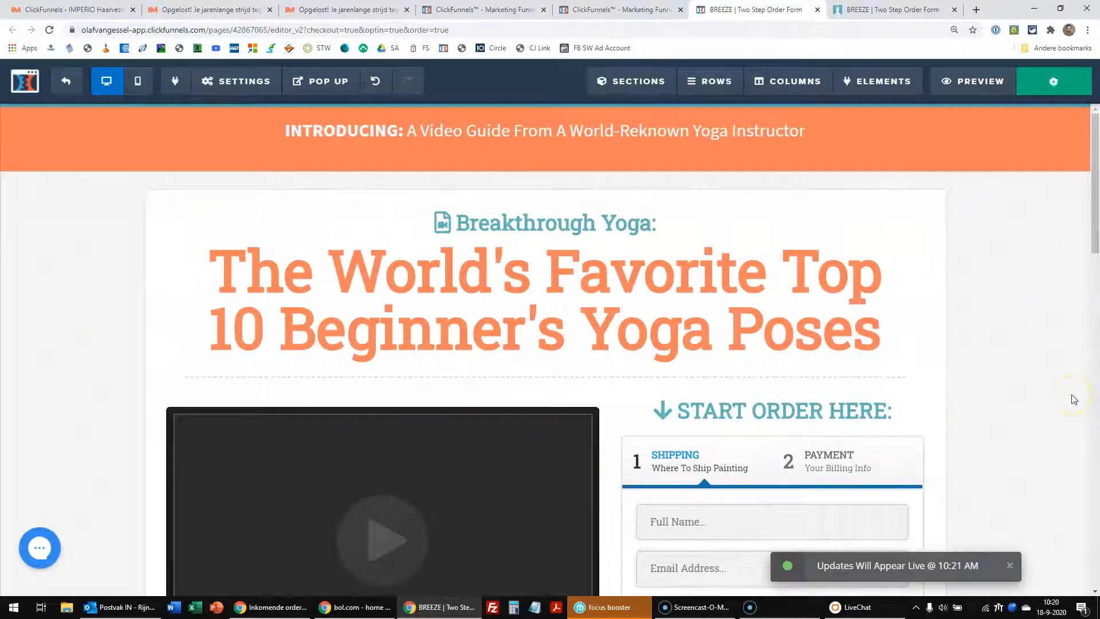
# Reload the order page preview and review the updated headline, video and shipping form down to its Go To Step #2 button
pyautogui.click(847, 11)
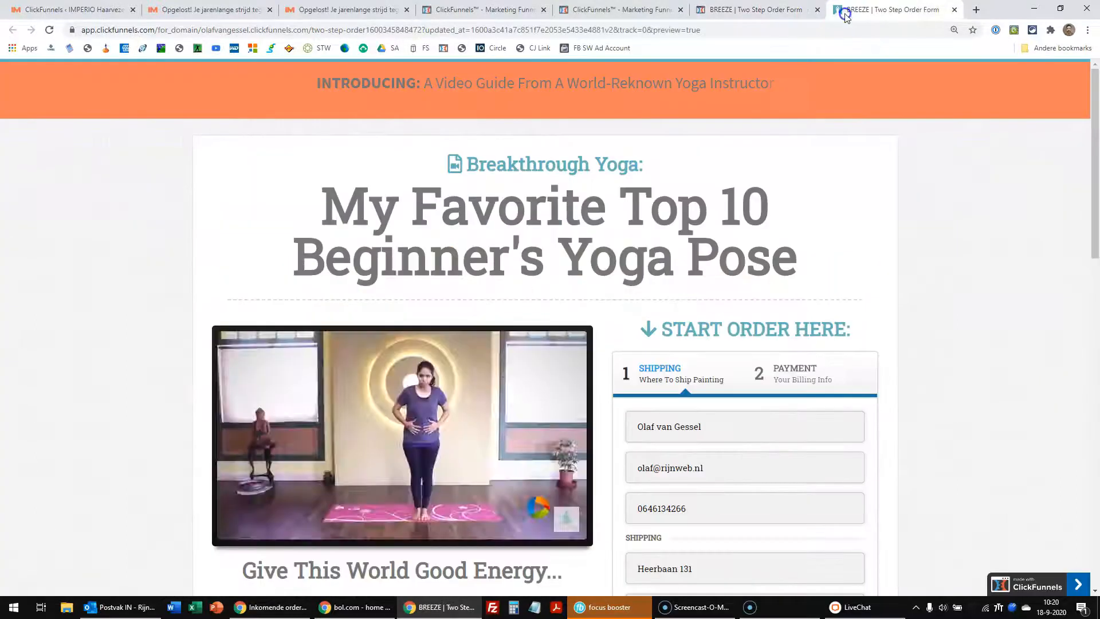
pyautogui.click(49, 30)
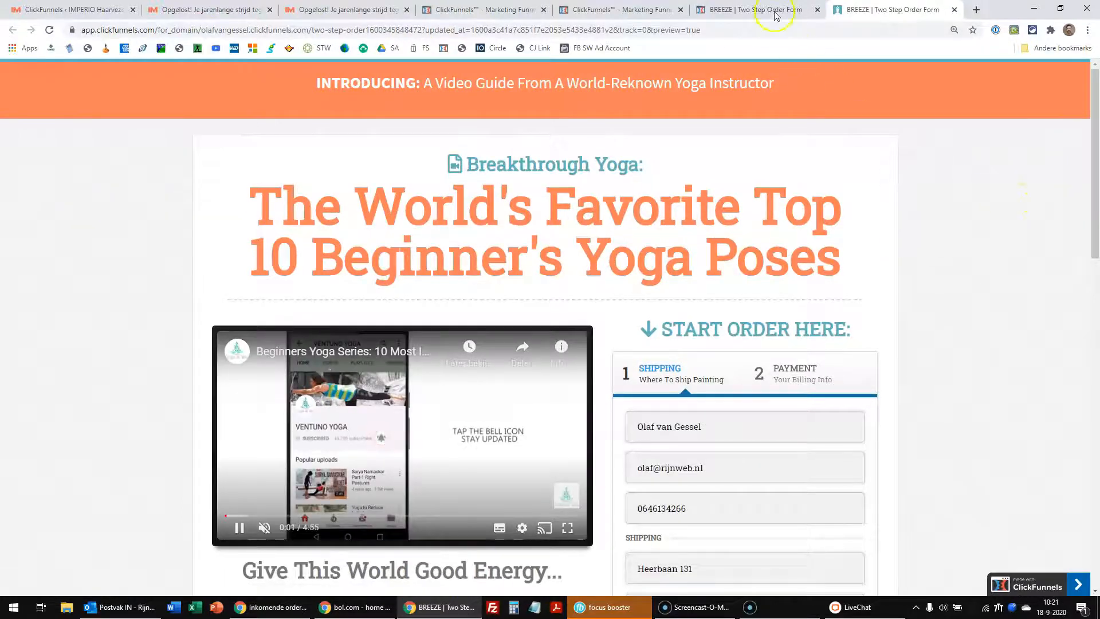
pyautogui.click(756, 9)
pyautogui.hotkey('ctrl', 'Tab')
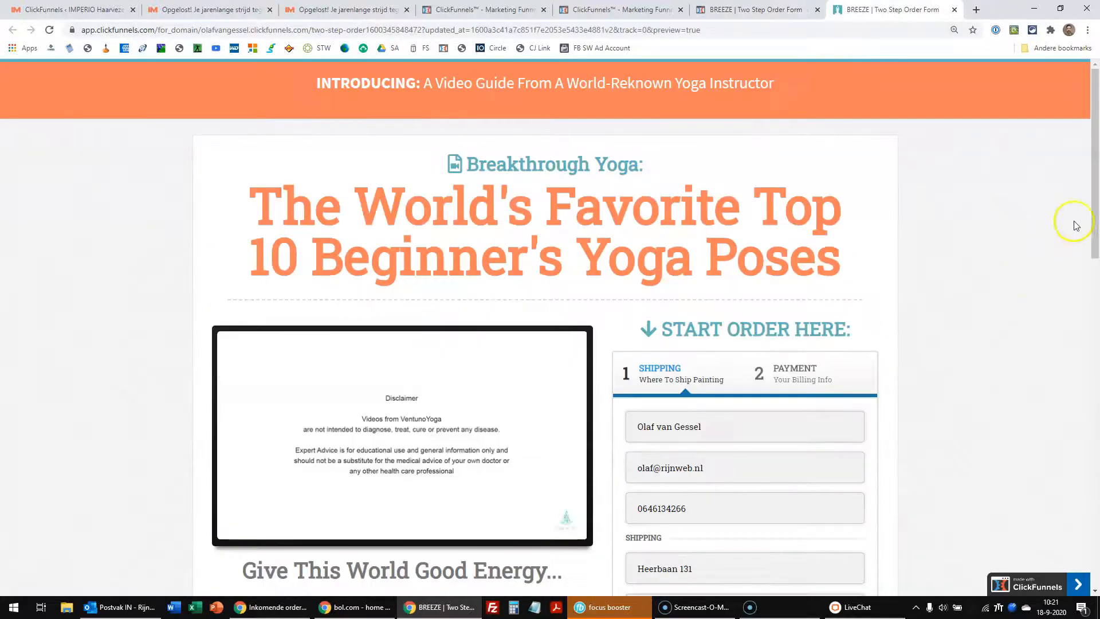
pyautogui.scroll(-1, 1095, 222)
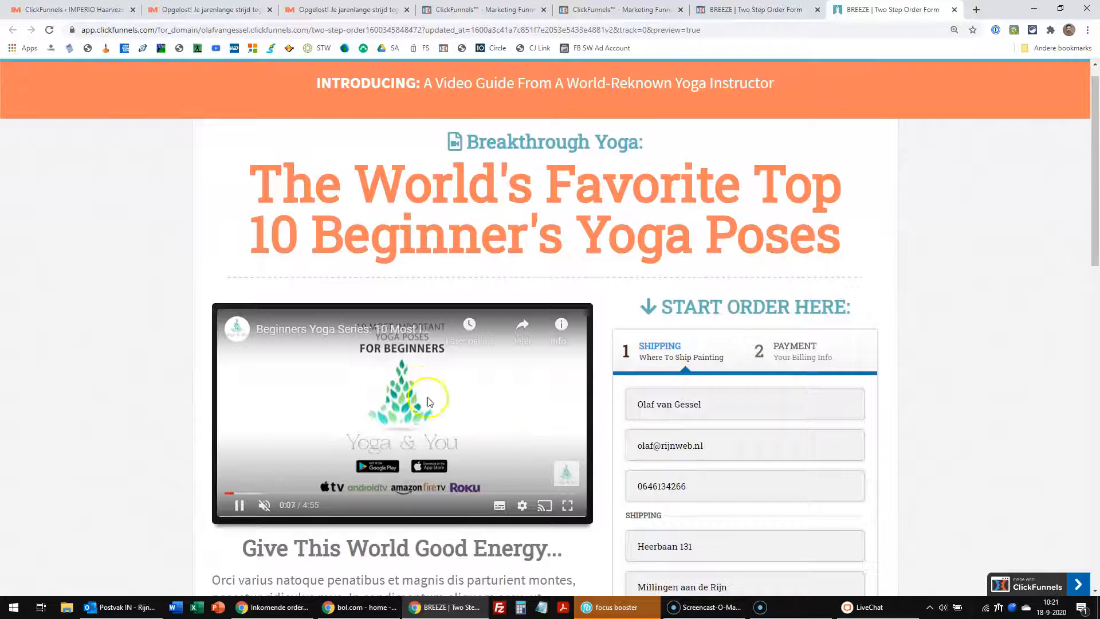
pyautogui.moveTo(1095, 238); pyautogui.dragTo(1091, 281)
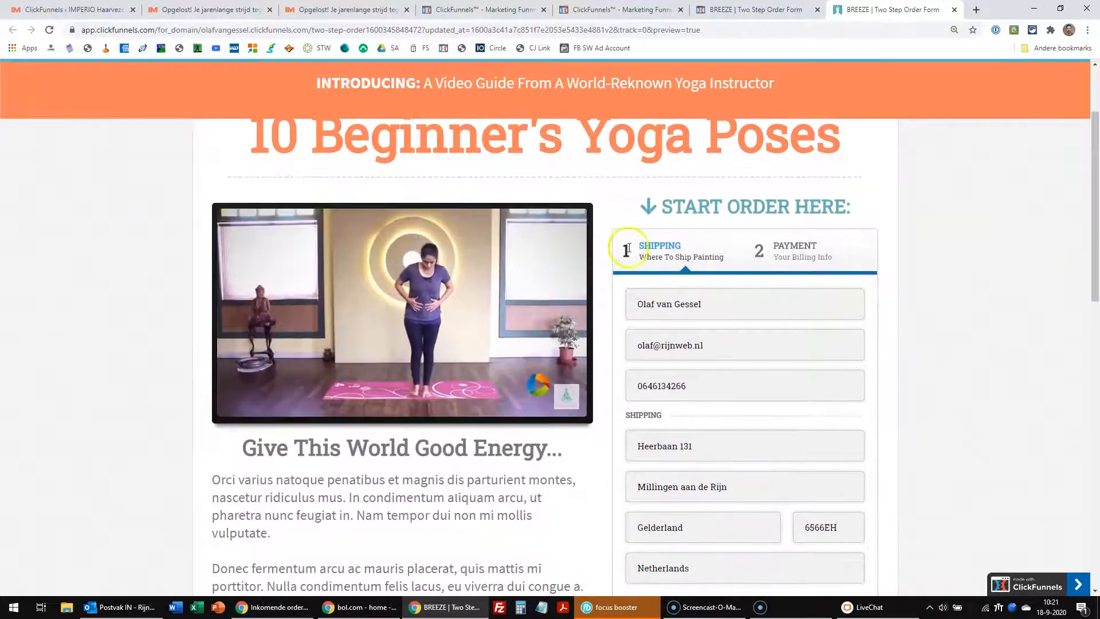
pyautogui.moveTo(1096, 260); pyautogui.dragTo(1097, 340)
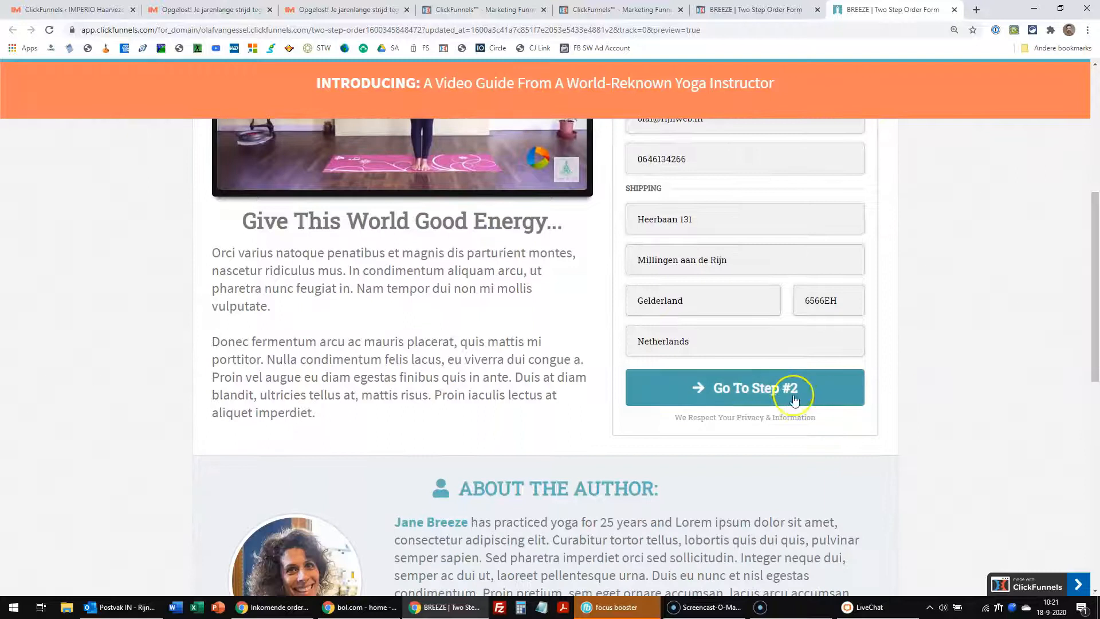
# Continue the previewed order form to step 2 and examine its payment fields, "Extra Bonus" offer and Complete Order button
pyautogui.click(723, 395)
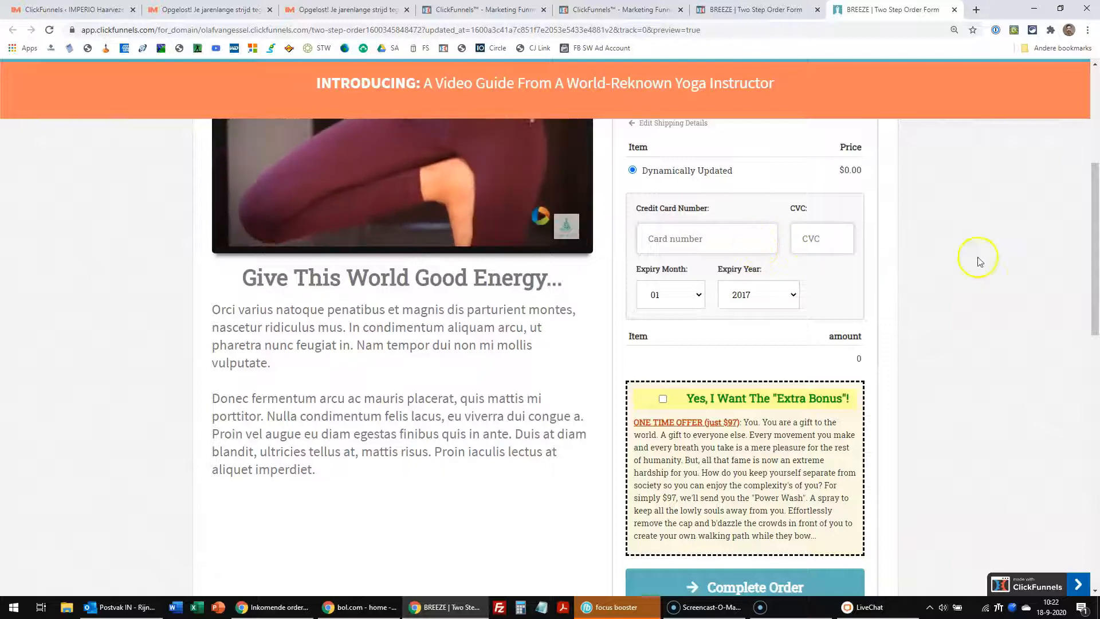
pyautogui.moveTo(1096, 309); pyautogui.dragTo(1096, 338)
pyautogui.moveTo(1091, 372); pyautogui.dragTo(1096, 307)
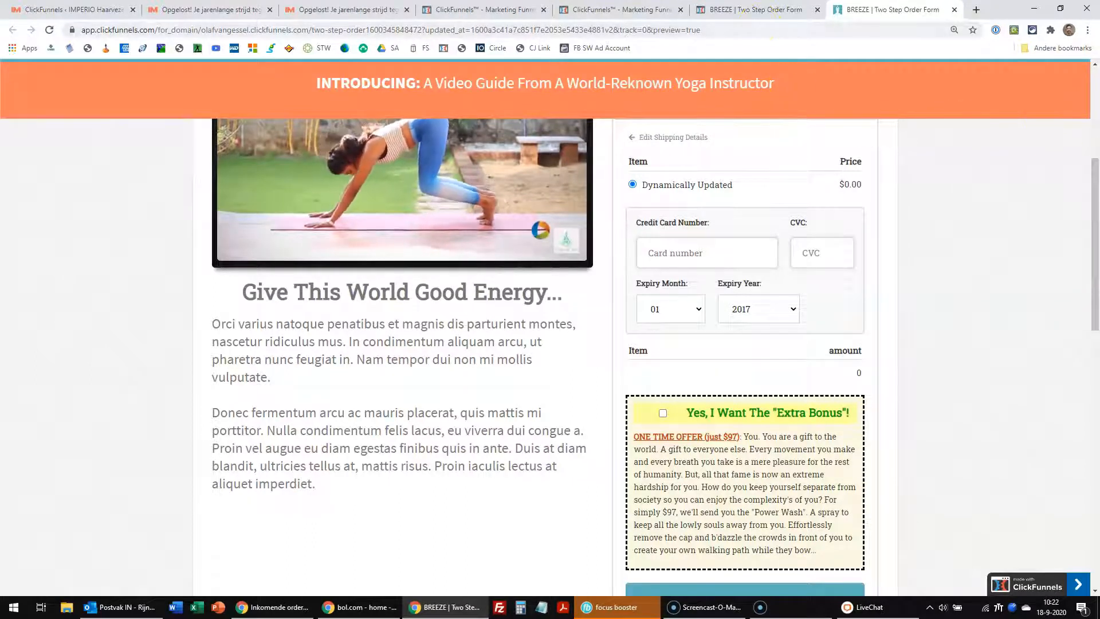
pyautogui.scroll(-3, 893, 283)
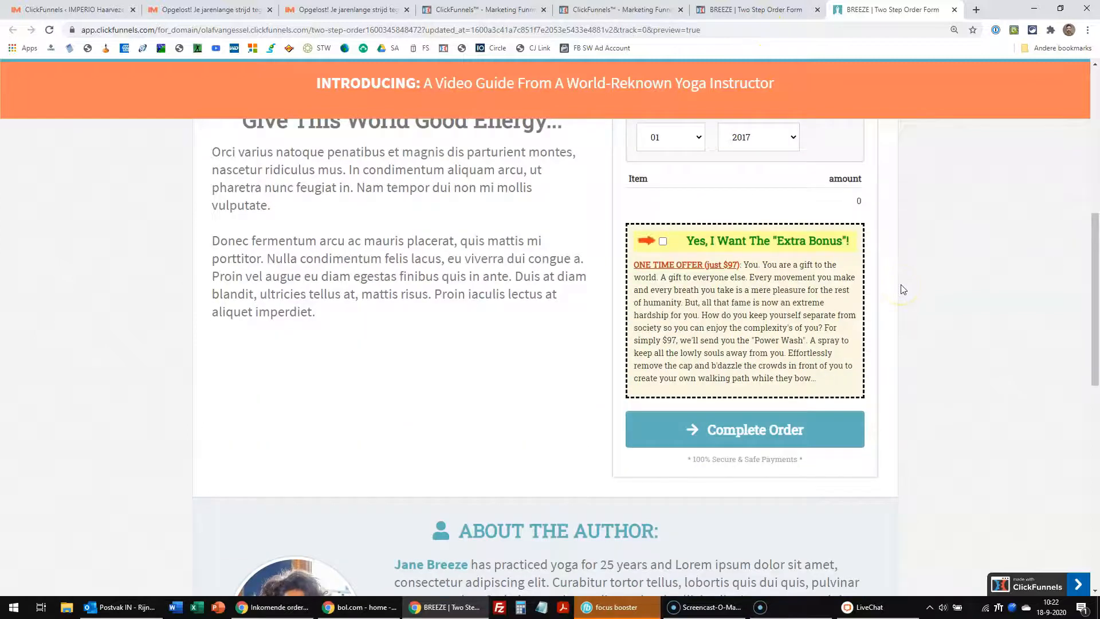
pyautogui.scroll(3, 903, 289)
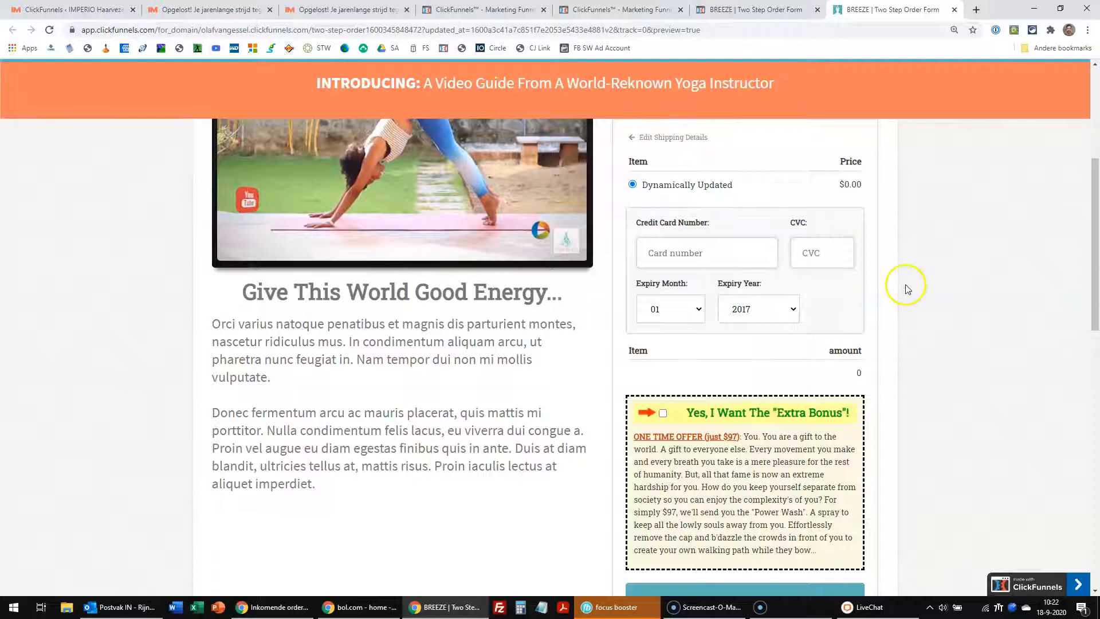
pyautogui.scroll(-3, 907, 288)
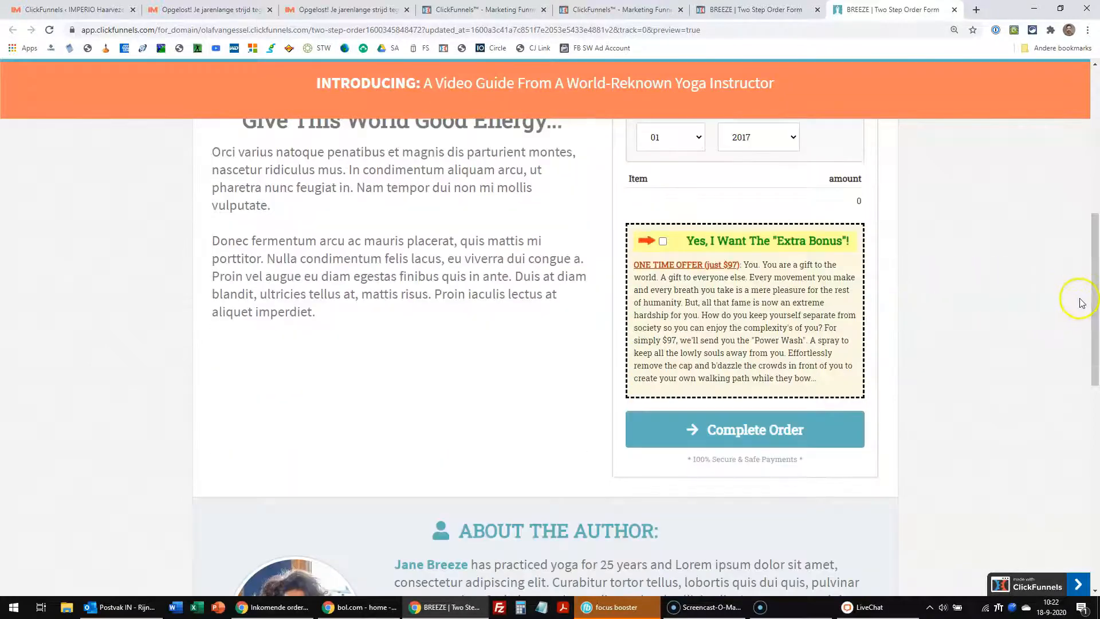
pyautogui.moveTo(1094, 297); pyautogui.dragTo(1090, 131)
# Return to the page editor, open the two-step order form's settings and show its Step #2 preview
pyautogui.click(755, 10)
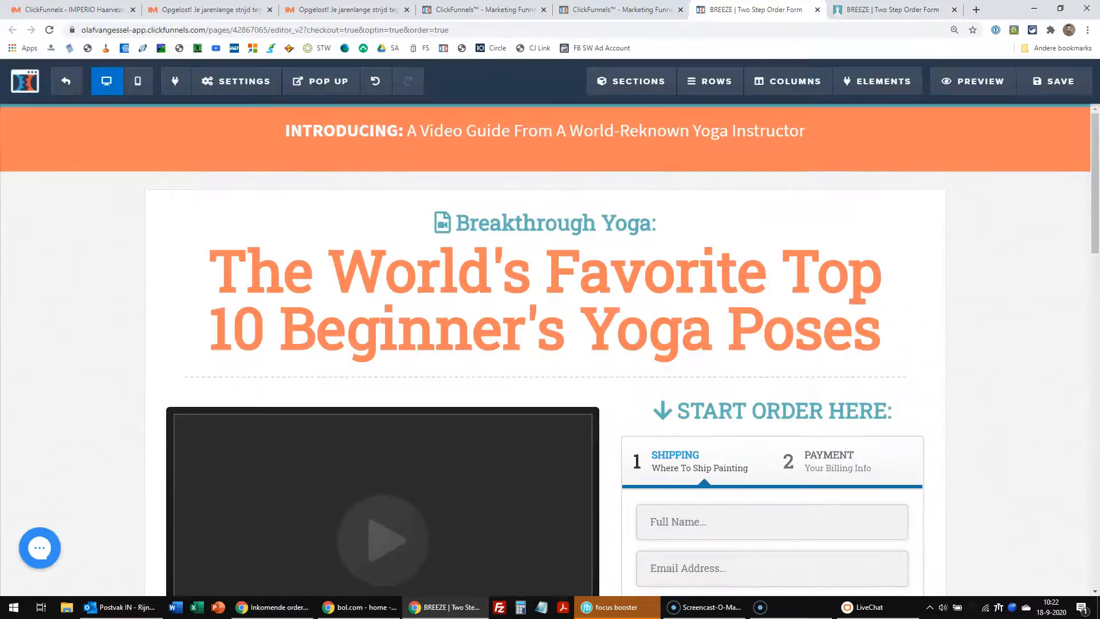
pyautogui.moveTo(1088, 222); pyautogui.dragTo(1088, 300)
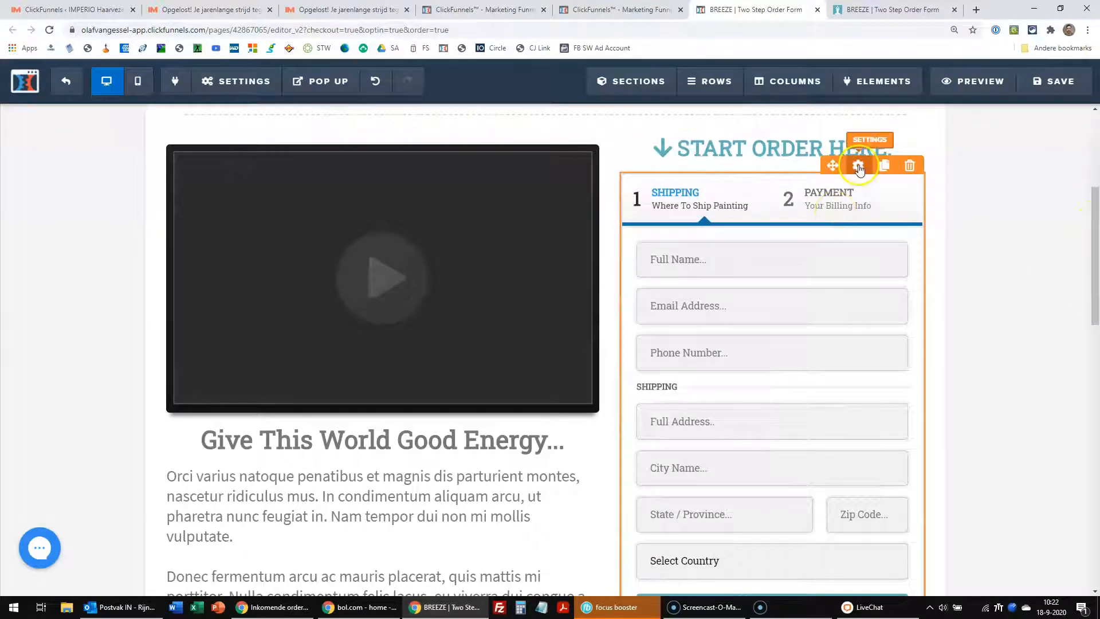
pyautogui.click(857, 167)
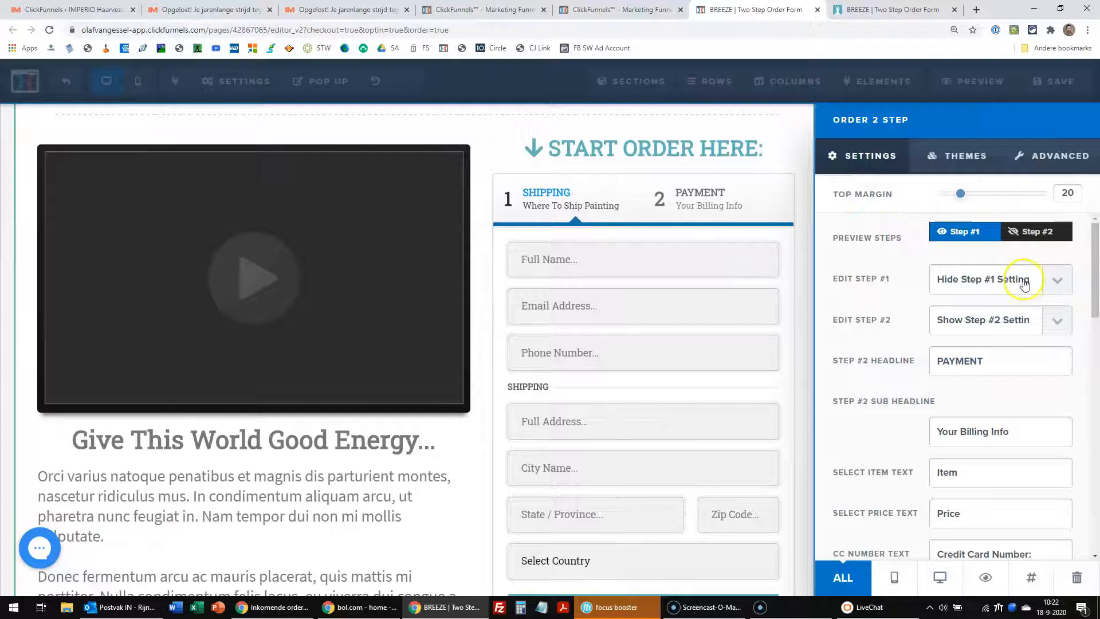
pyautogui.click(1042, 237)
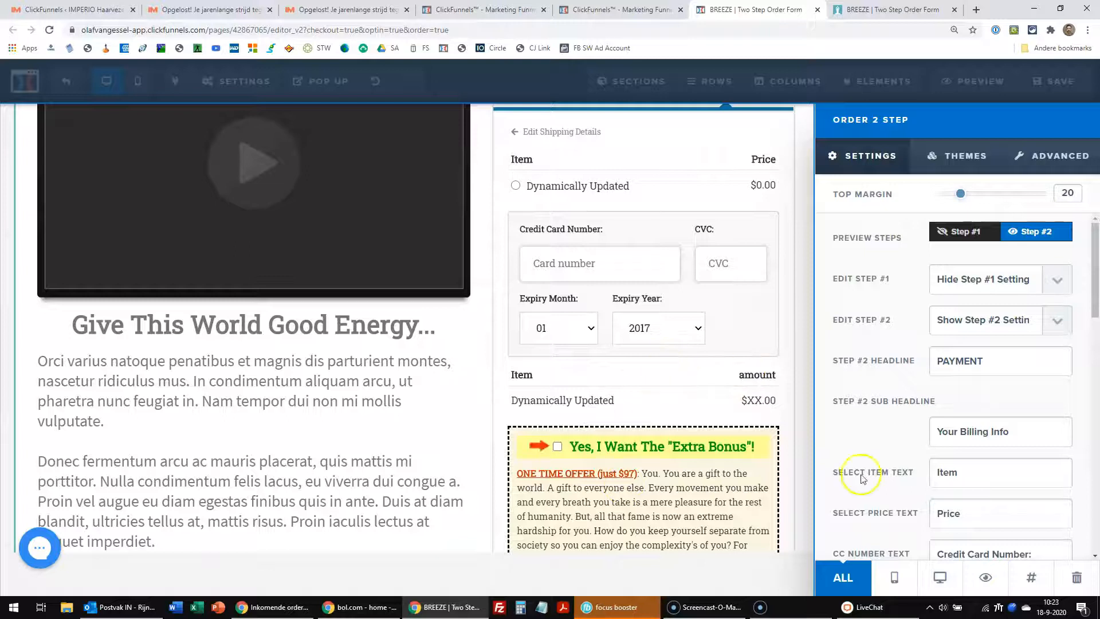
# Set the order form's bump headline to "Yes, I Want My E-Book!" and its OTO headline to "ONE TIME OFFER (just $37)"
pyautogui.scroll(-4, 885, 430)
pyautogui.scroll(-6, 901, 399)
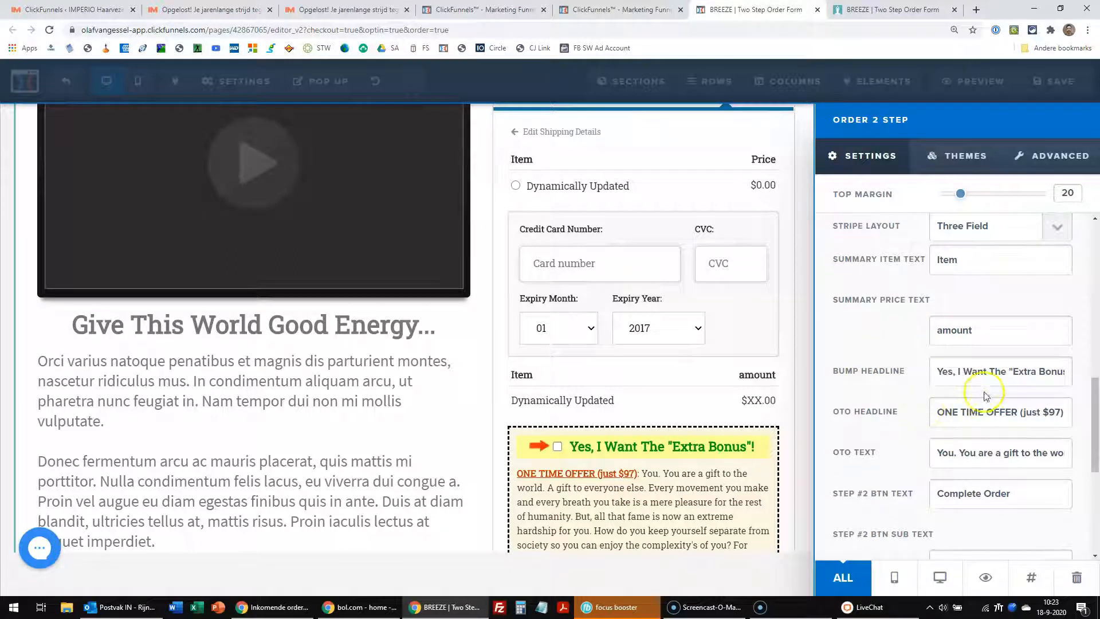
pyautogui.press('BackSpace')
pyautogui.press('BackSpace')
pyautogui.press('BackSpace')
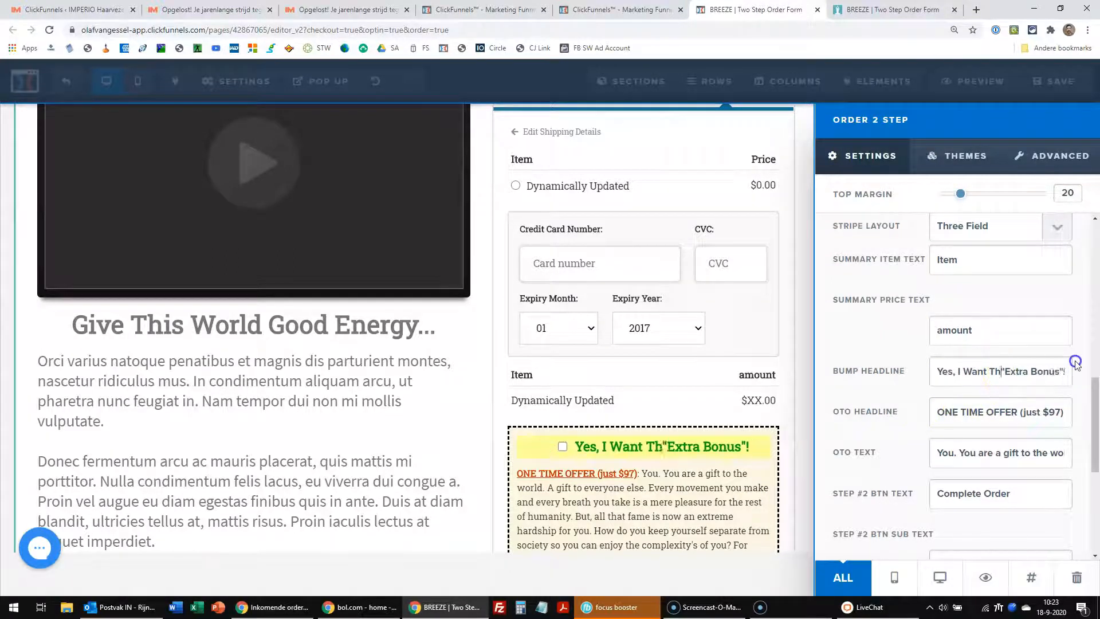
pyautogui.press('Delete')
pyautogui.press('Delete')
pyautogui.press('Delete')
pyautogui.press('Delete')
pyautogui.press('Delete')
pyautogui.press('Delete')
pyautogui.press('Delete')
pyautogui.press('Delete')
pyautogui.press('Delete')
pyautogui.press('Delete')
pyautogui.press('Delete')
pyautogui.press('Delete')
pyautogui.press('Delete')
pyautogui.press('Delete')
pyautogui.press('BackSpace')
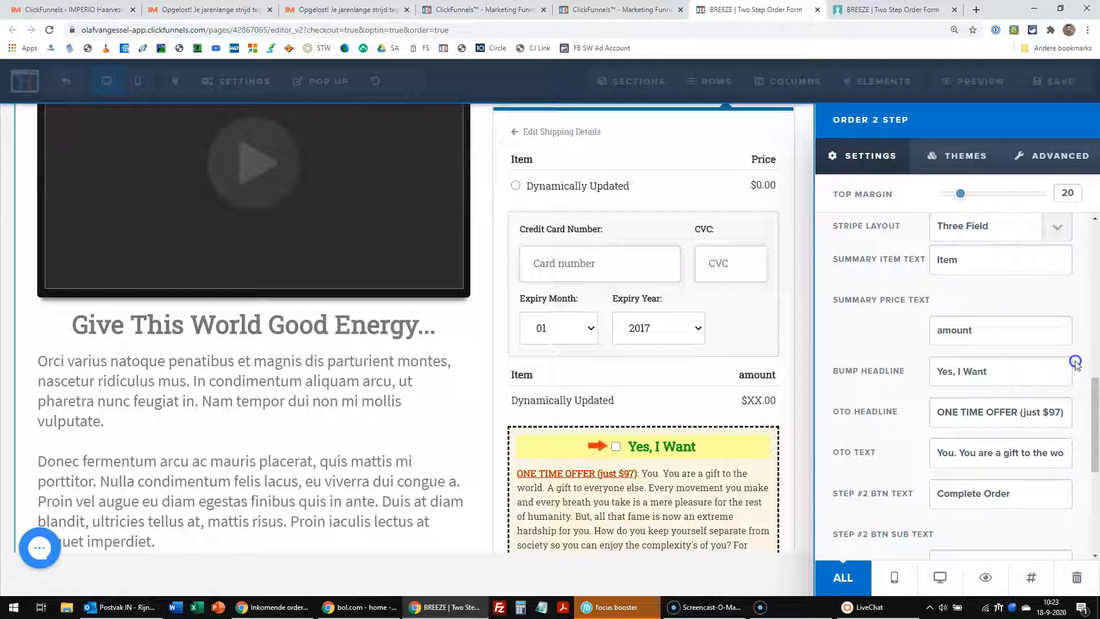
pyautogui.write('My E-Book!')
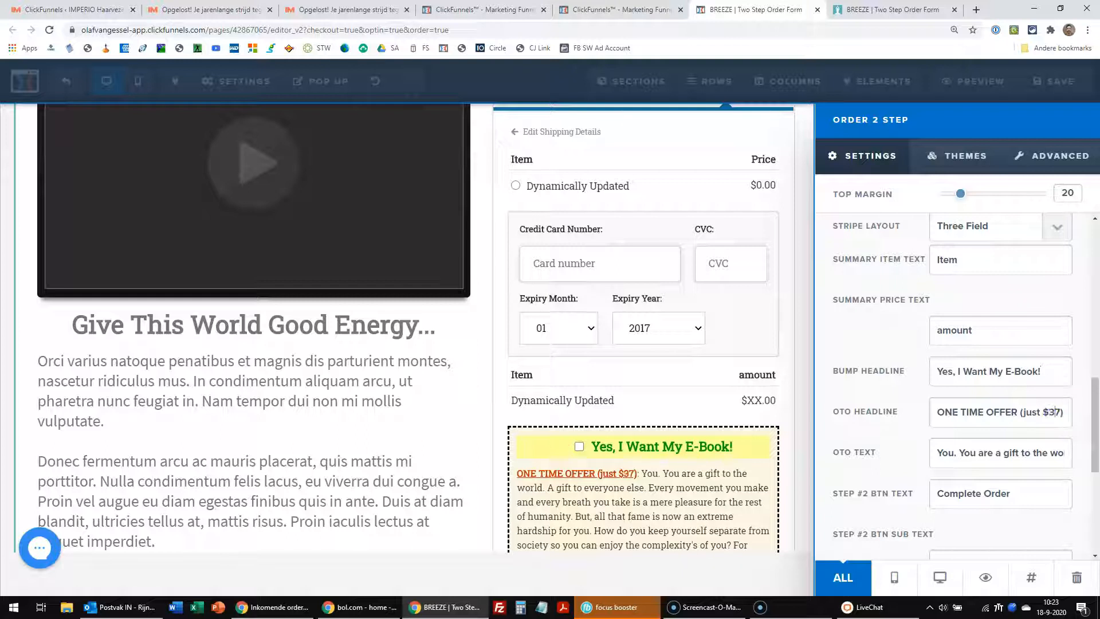
# Replace the OTO text with "This e-book can change your life! Order it now by checking the box."
pyautogui.tripleClick(1003, 448)
pyautogui.press('BackSpace')
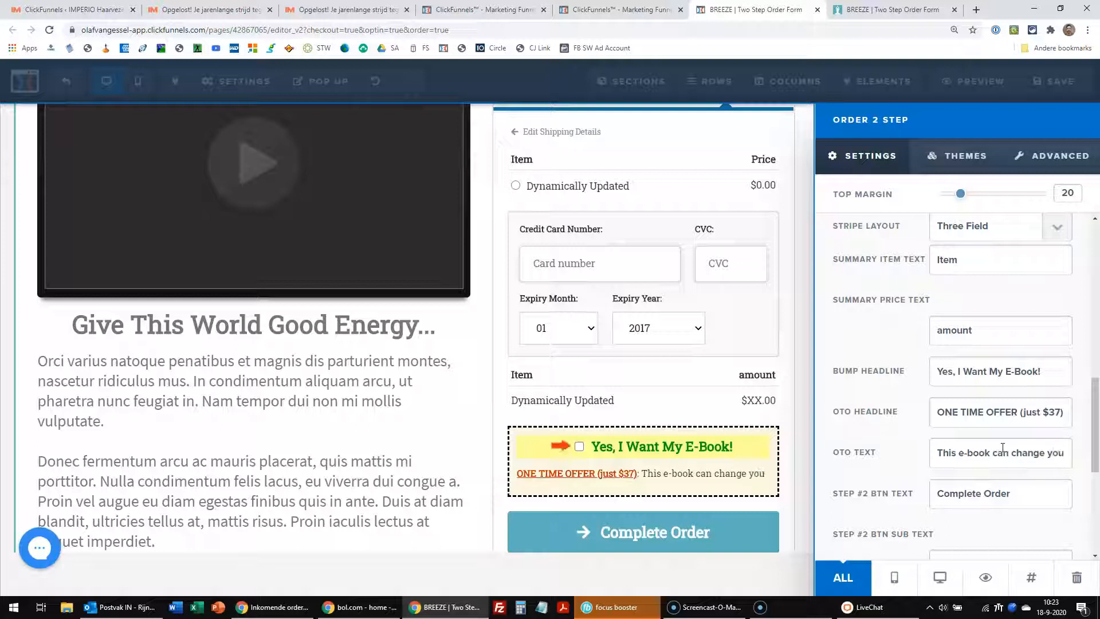
pyautogui.write('r ilfe!')
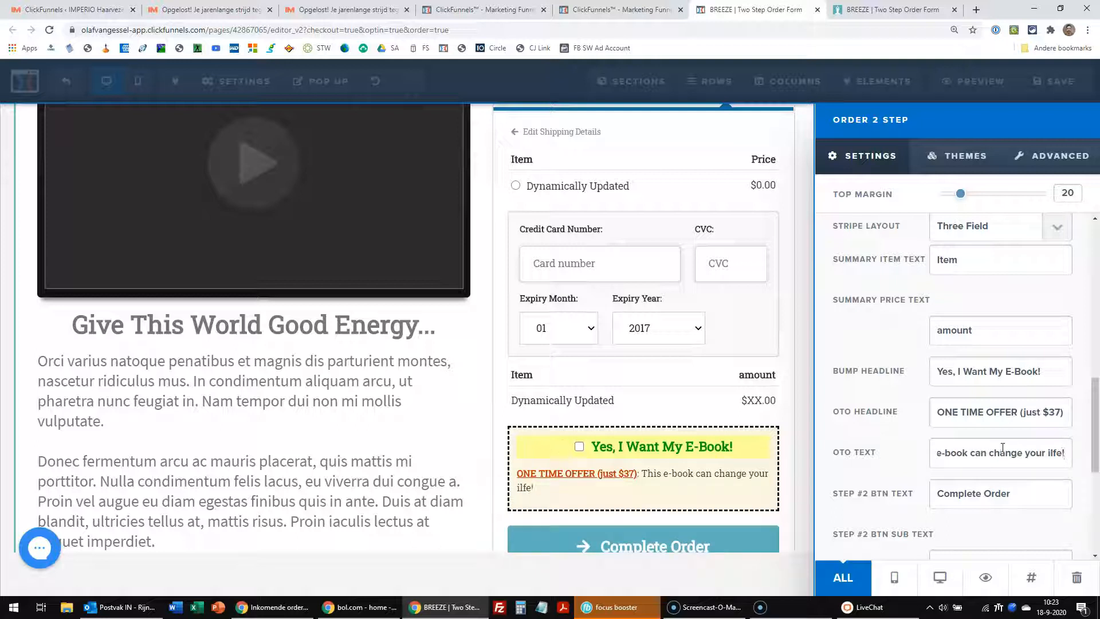
pyautogui.press('BackSpace')
pyautogui.press('BackSpace')
pyautogui.press('BackSpace')
pyautogui.press('BackSpace')
pyautogui.press('BackSpace')
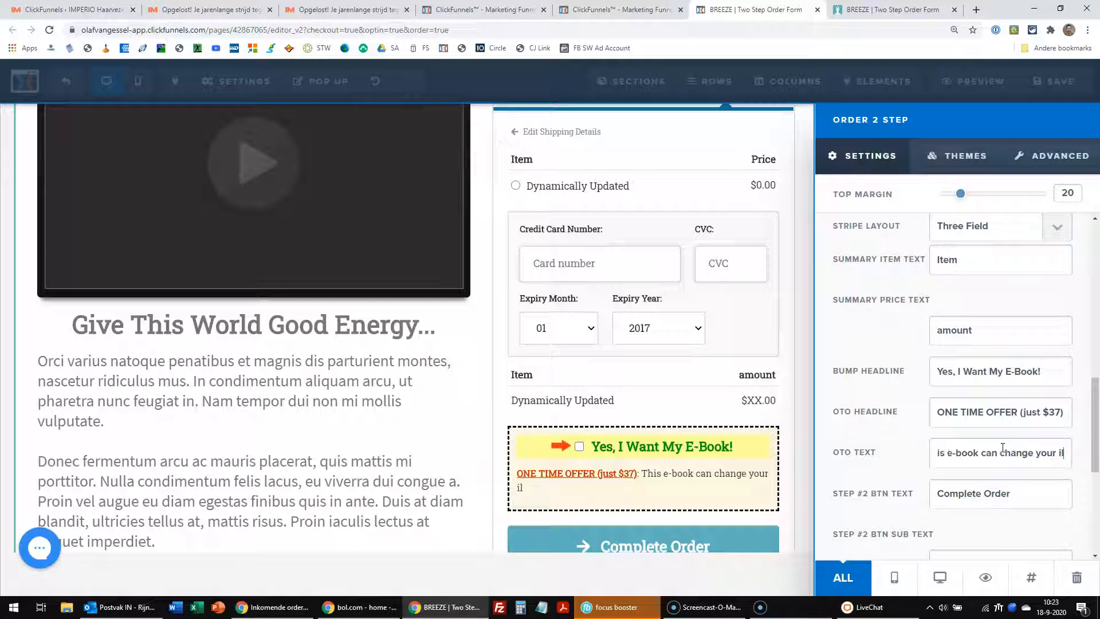
pyautogui.write('life')
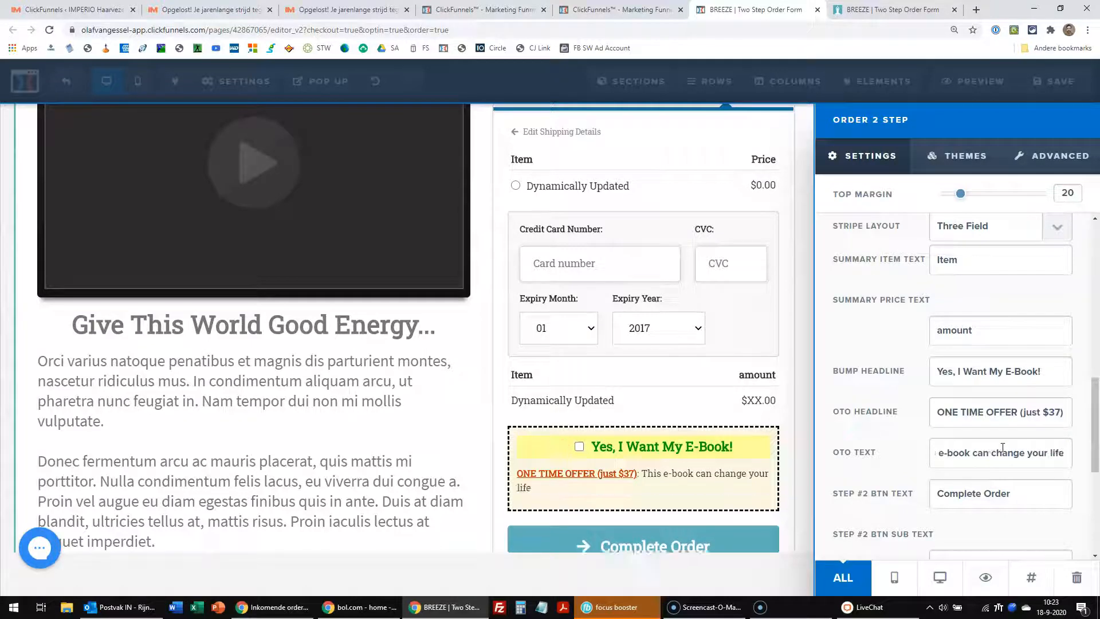
pyautogui.write('! O')
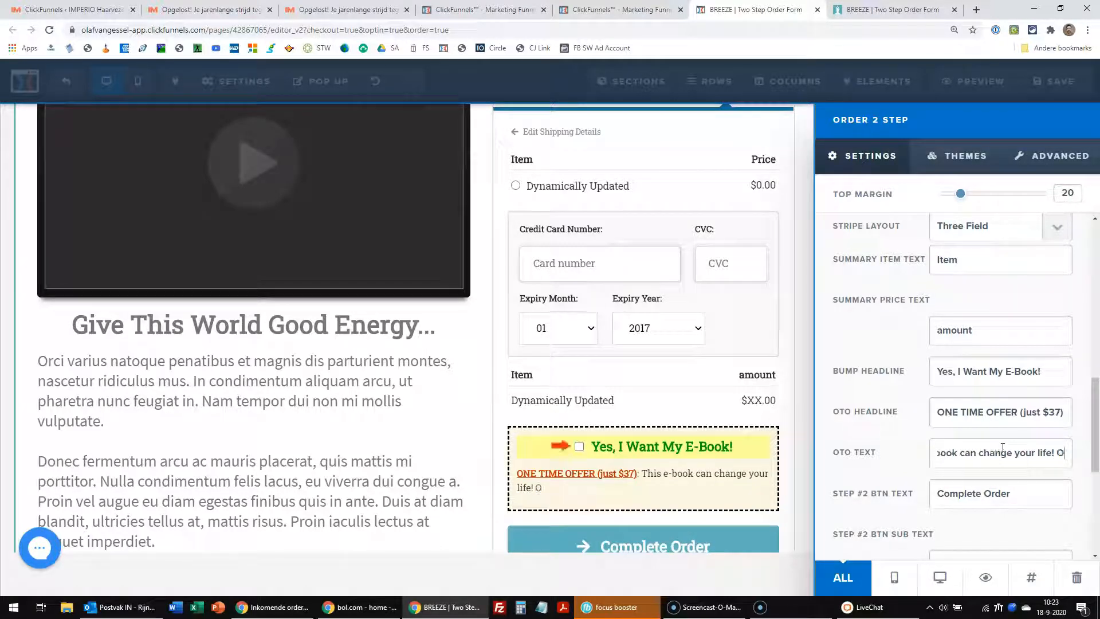
pyautogui.write('rder it now ')
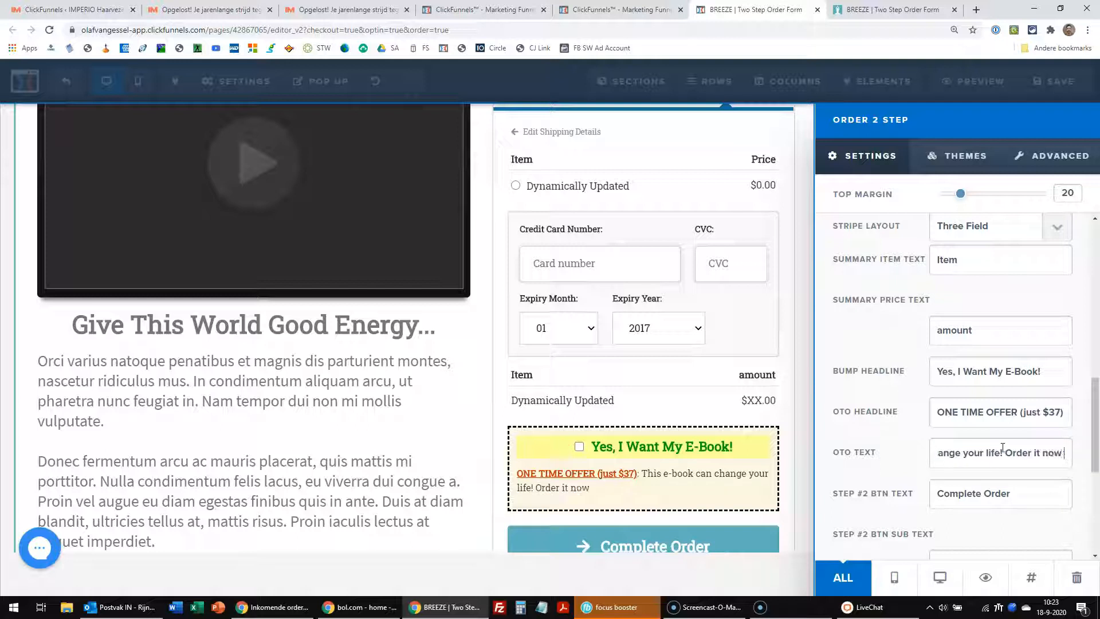
pyautogui.write('by clicking ')
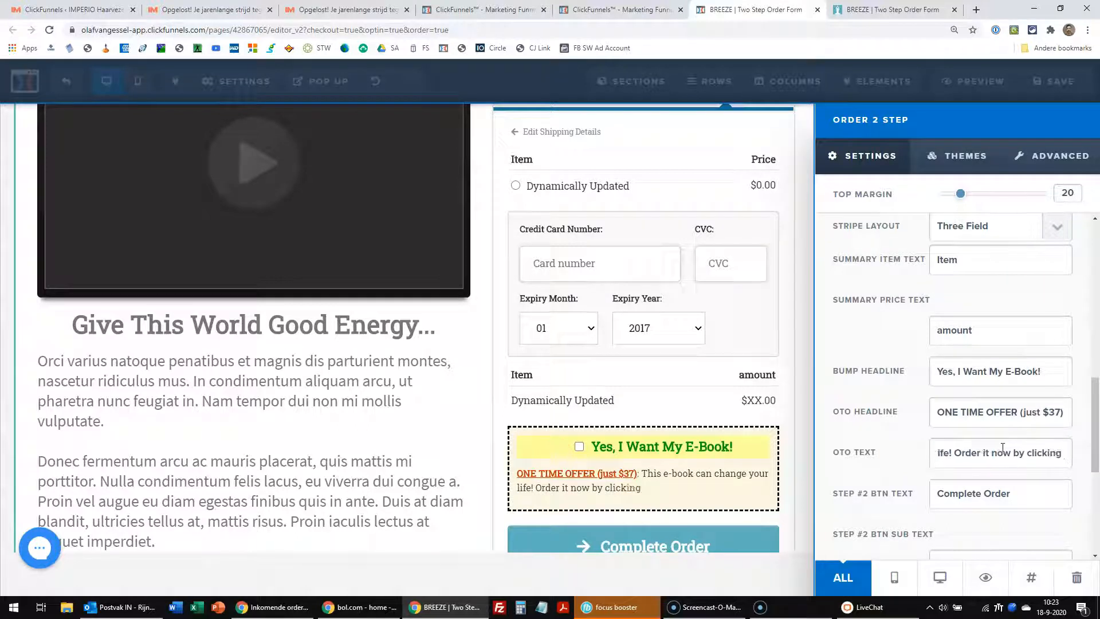
pyautogui.press('BackSpace')
pyautogui.press('BackSpace')
pyautogui.press('BackSpace')
pyautogui.press('BackSpace')
pyautogui.press('BackSpace')
pyautogui.press('BackSpace')
pyautogui.press('BackSpace')
pyautogui.press('BackSpace')
pyautogui.write('heckin')
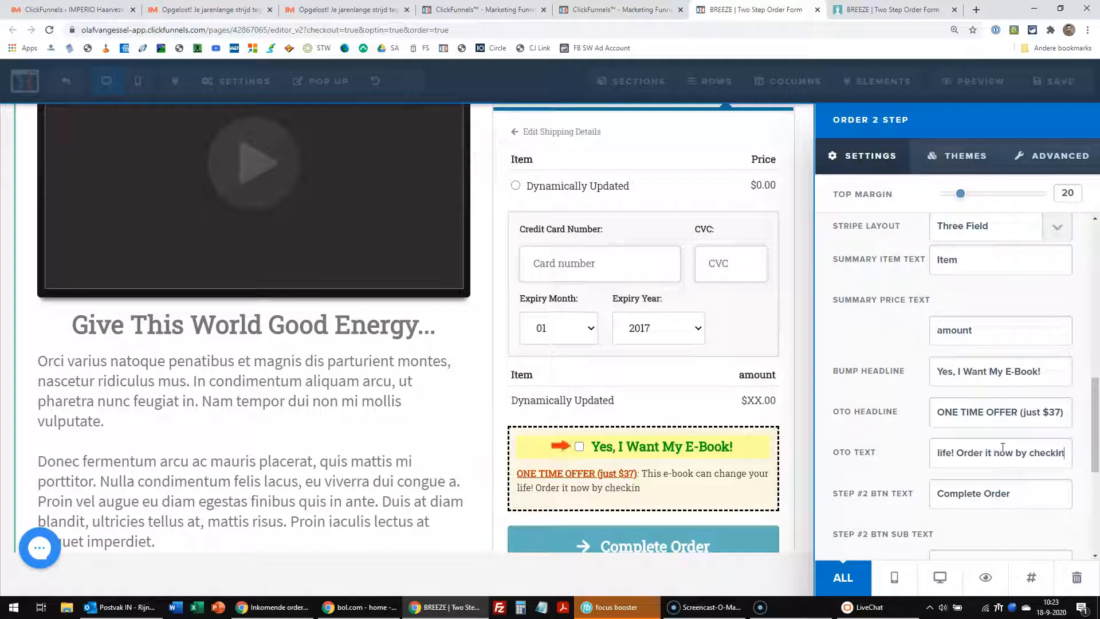
pyautogui.write('g the box.')
pyautogui.click(1012, 492)
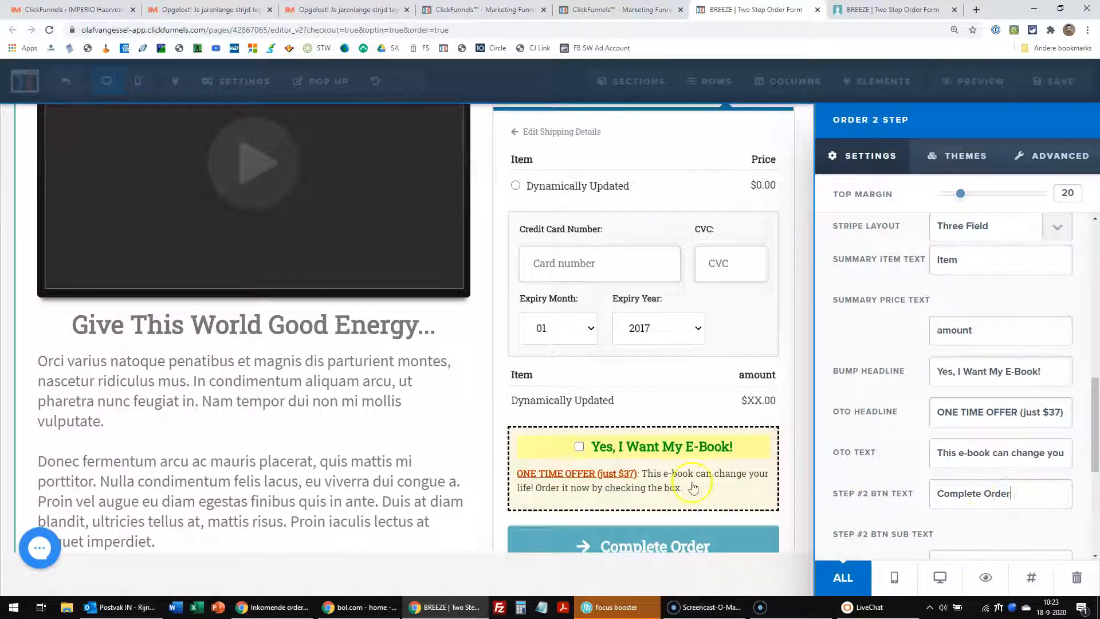
# Close the order form's settings and save the order page
pyautogui.click(805, 465)
pyautogui.scroll(5, 992, 346)
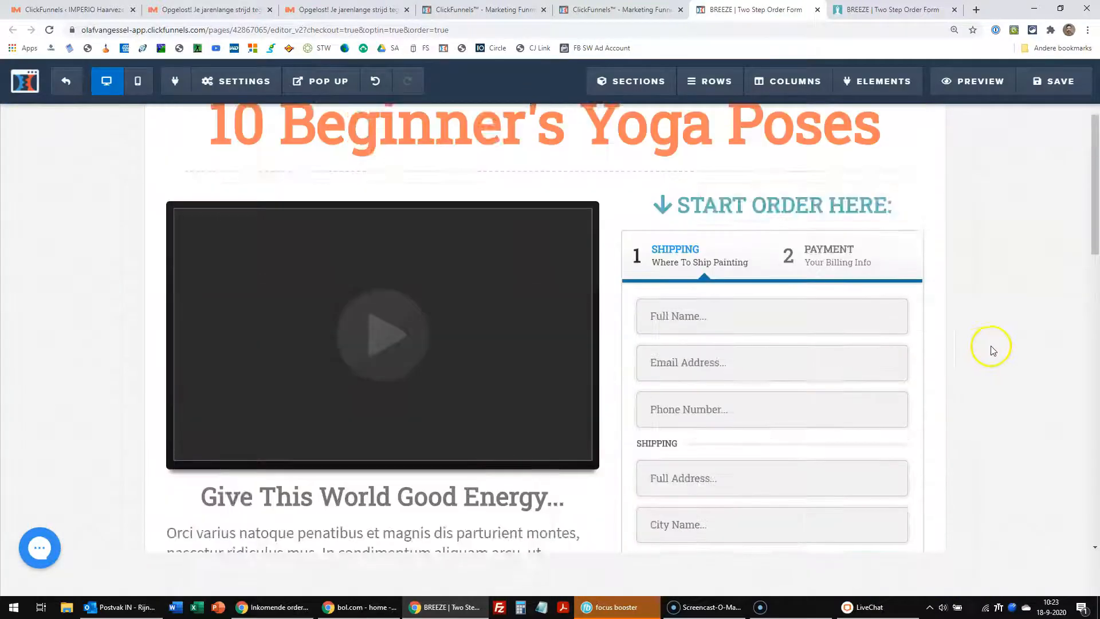
pyautogui.click(1071, 86)
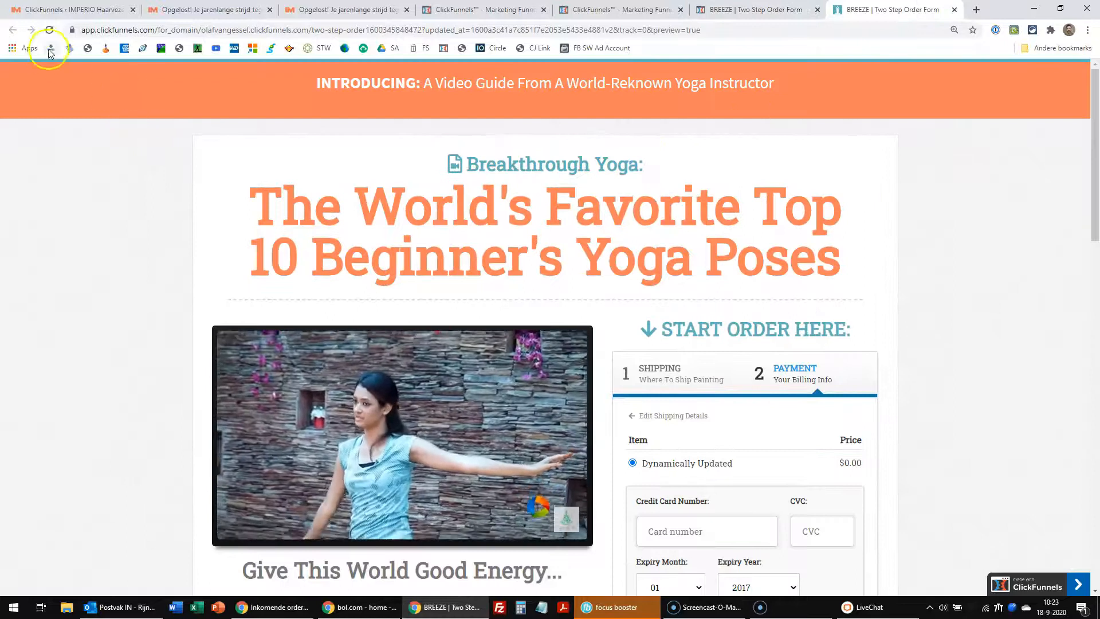
# Reload the order page preview and go to step 2 of the order form to check the order bump
pyautogui.click(50, 30)
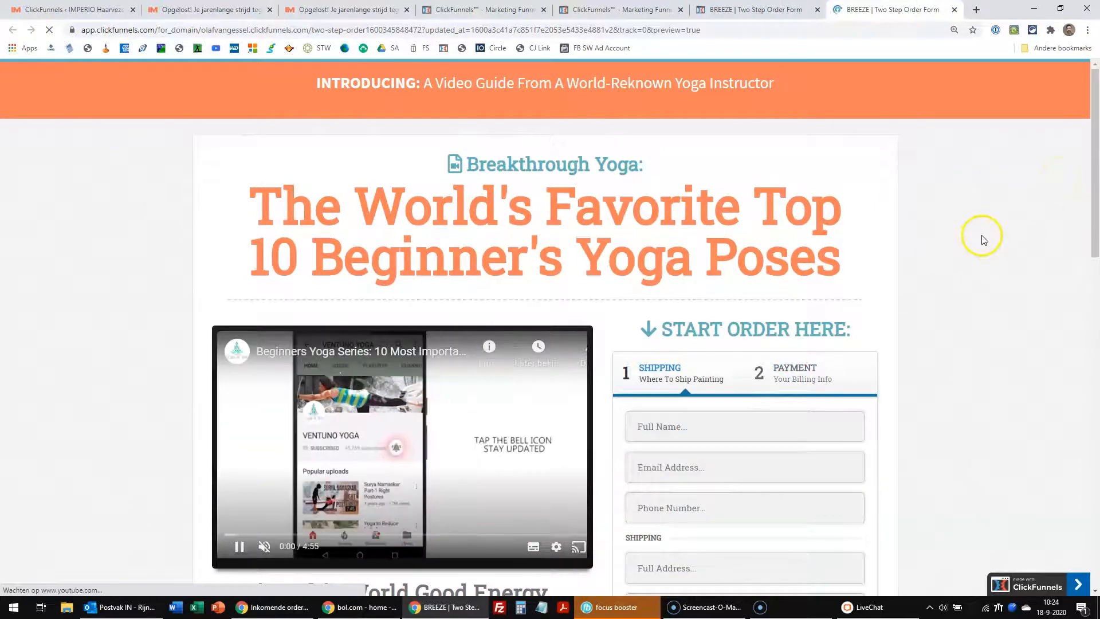
pyautogui.scroll(-1, 917, 275)
pyautogui.scroll(-4, 823, 324)
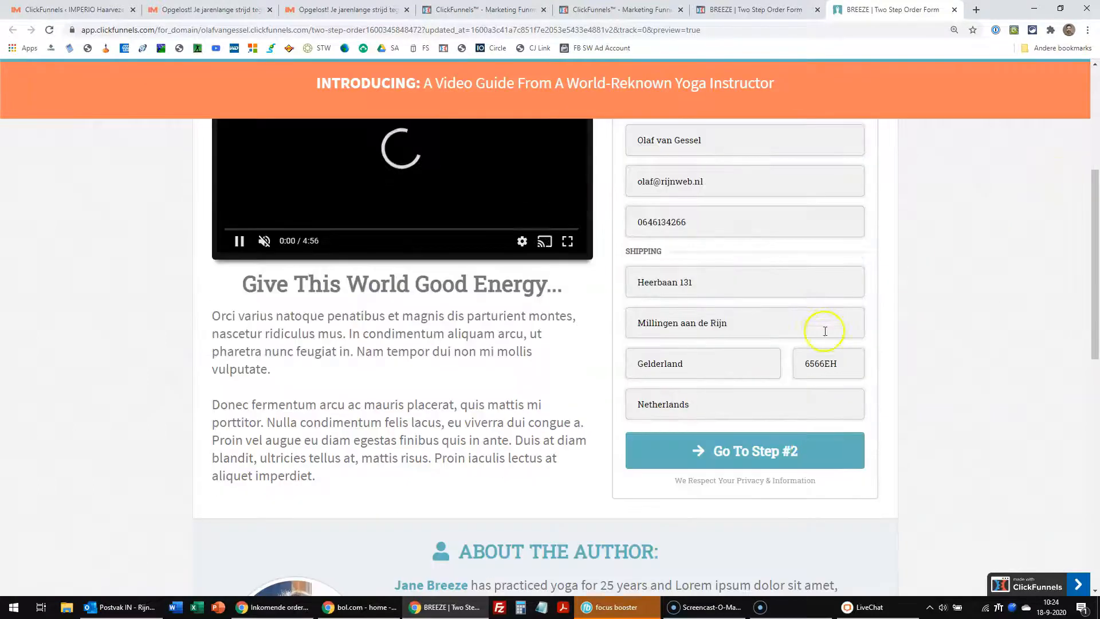
pyautogui.click(770, 455)
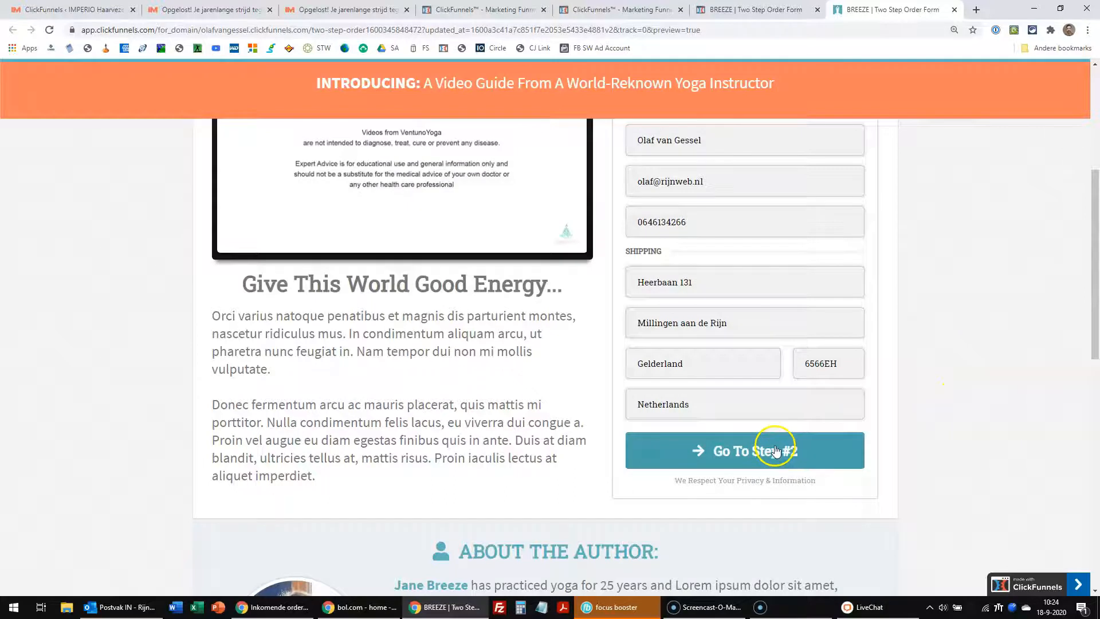
pyautogui.click(777, 451)
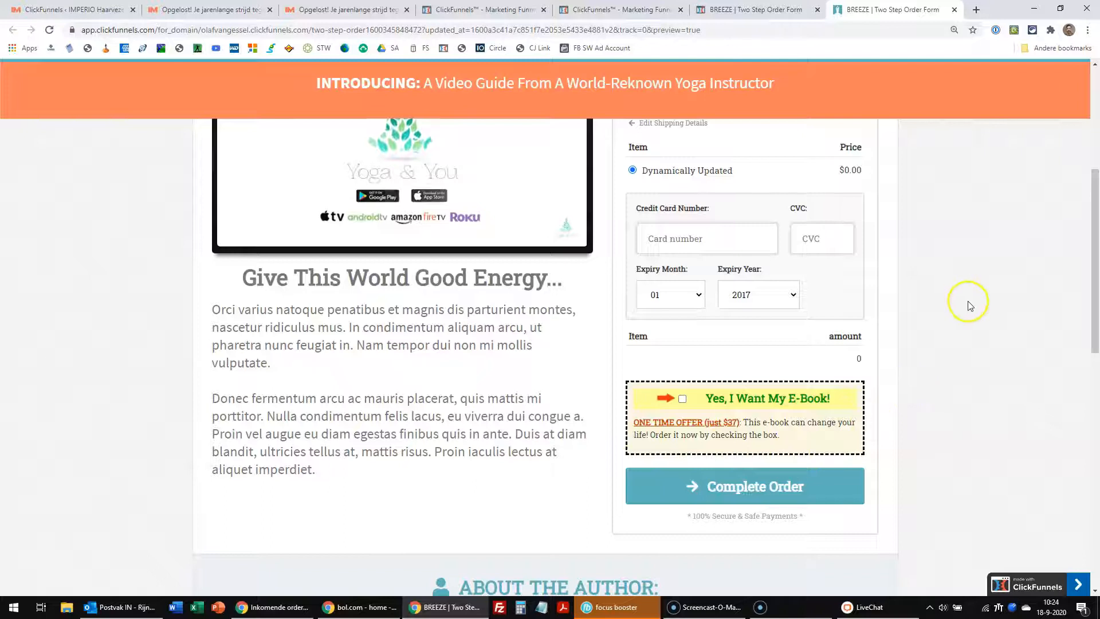
pyautogui.click(771, 10)
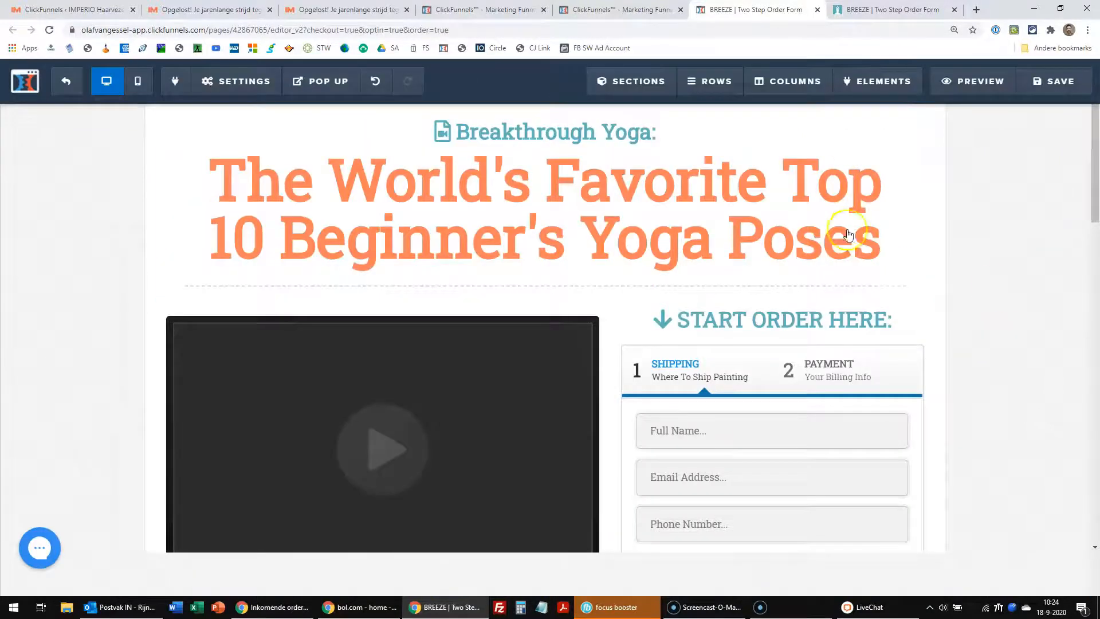
pyautogui.scroll(-4, 1026, 285)
pyautogui.scroll(-2, 1032, 287)
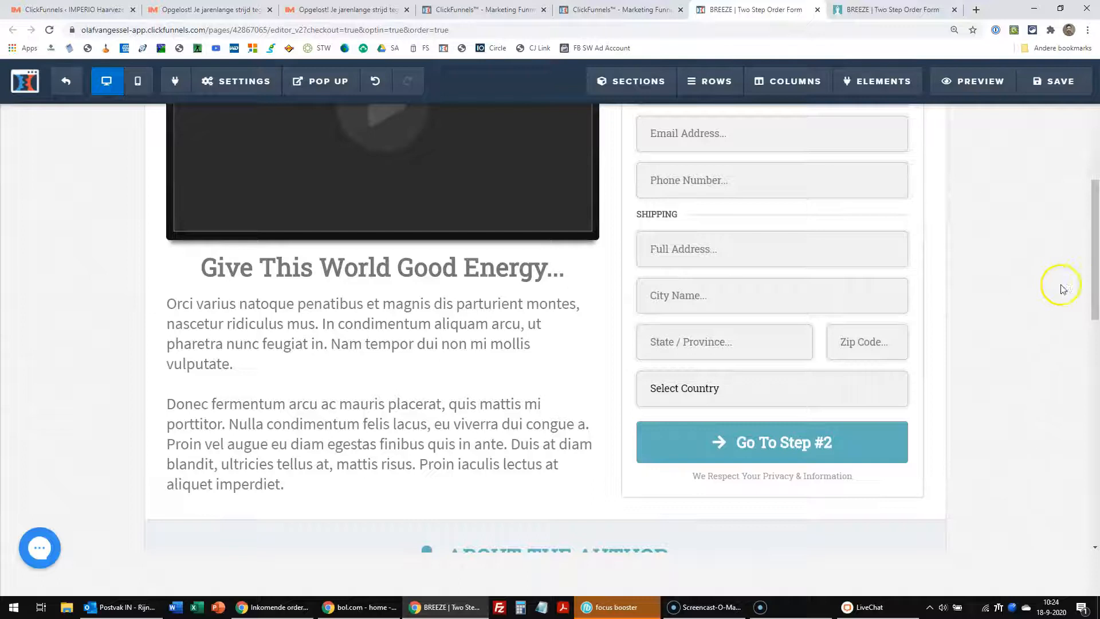
pyautogui.moveTo(1090, 290); pyautogui.dragTo(1065, 155)
pyautogui.moveTo(876, 81)
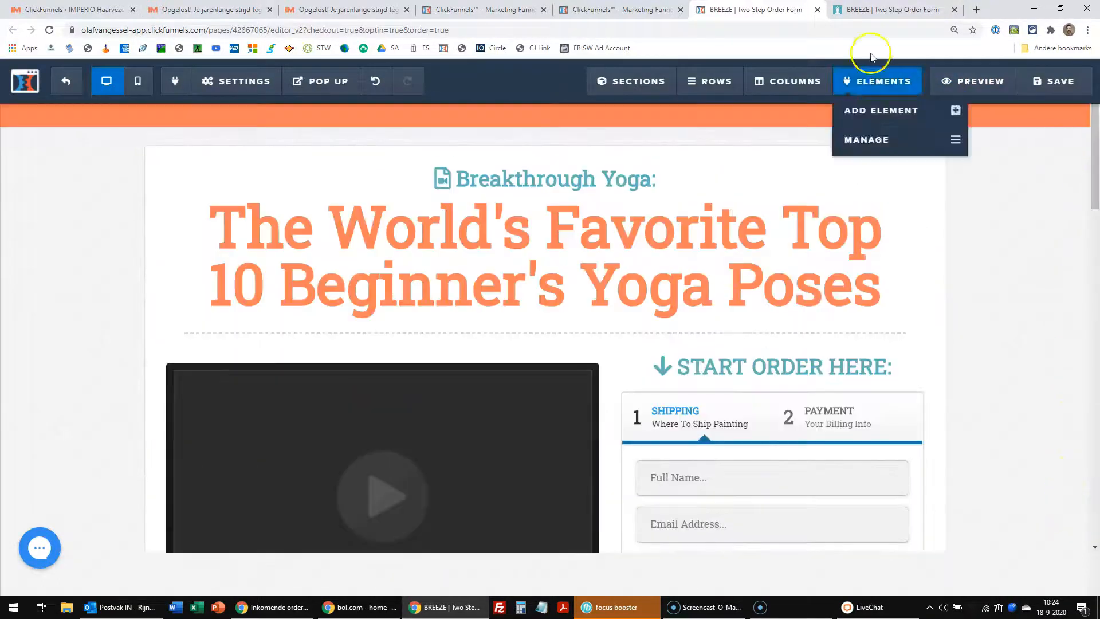
# Return to the funnel overview and open the OTO step's upsell page for editing in a separate tab
pyautogui.click(621, 10)
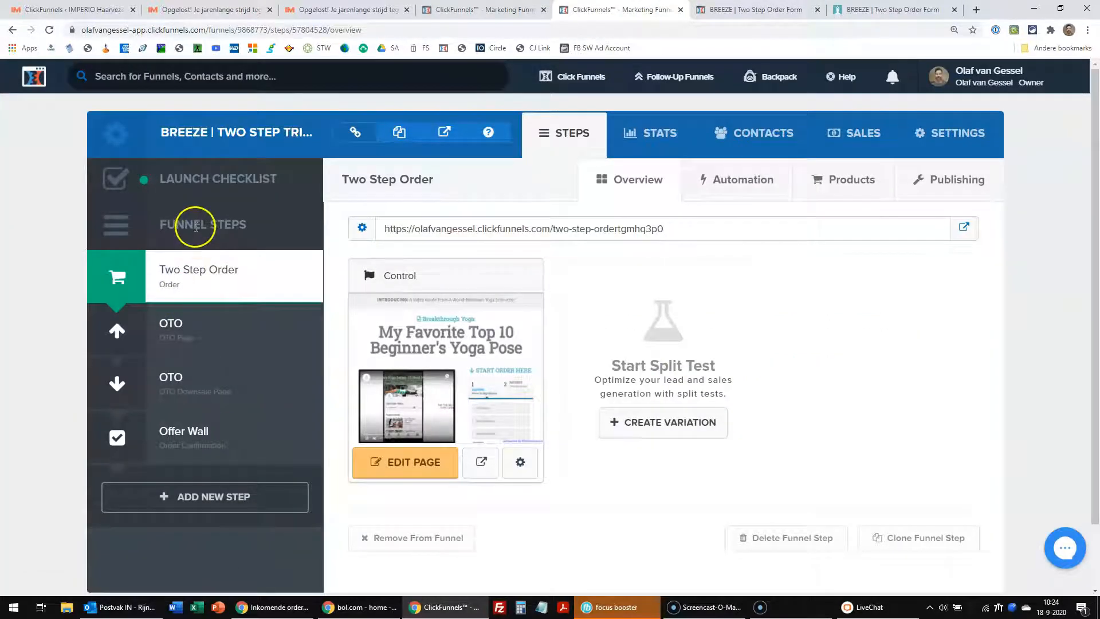
pyautogui.click(171, 321)
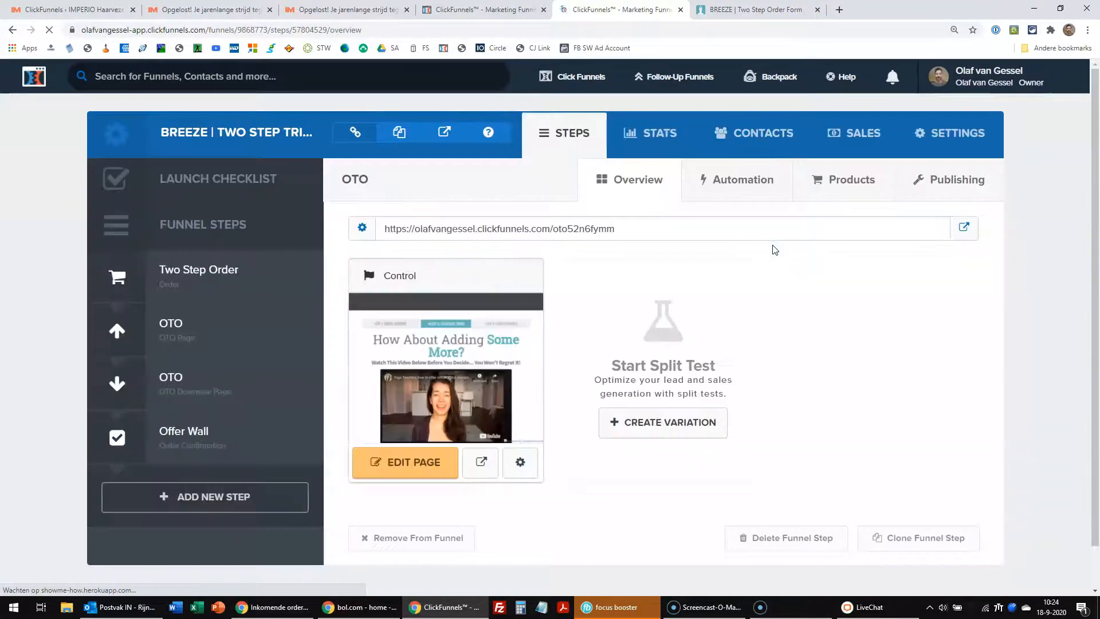
pyautogui.rightClick(432, 459)
pyautogui.click(459, 465)
pyautogui.click(686, 151)
pyautogui.click(718, 10)
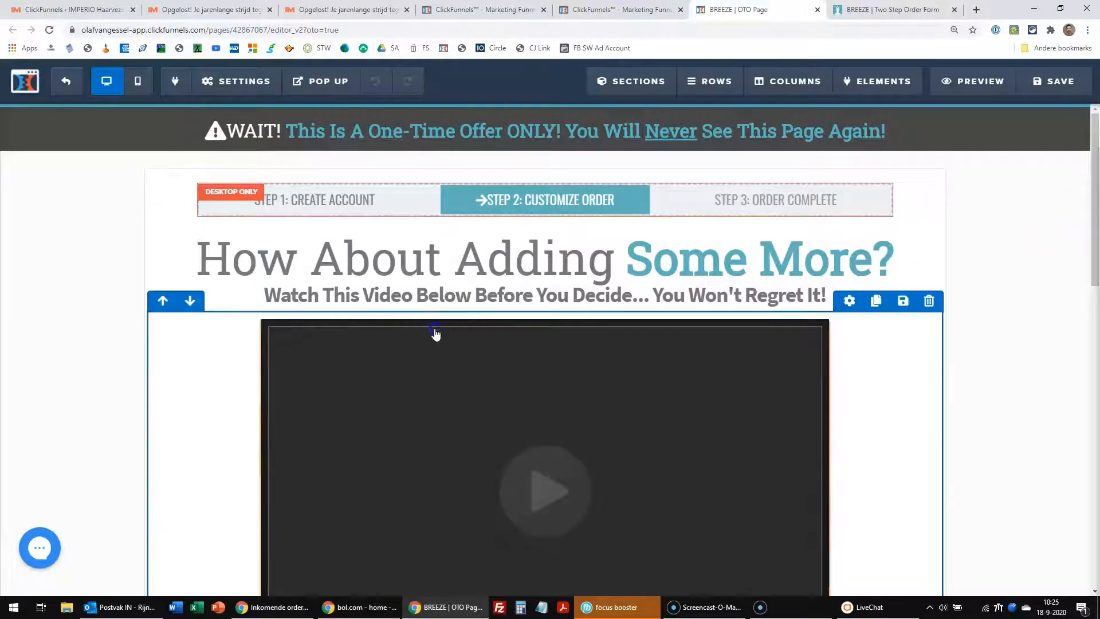
# Preview the OTO page and review its video, add-to-order button and decline link
pyautogui.scroll(-3, 1095, 235)
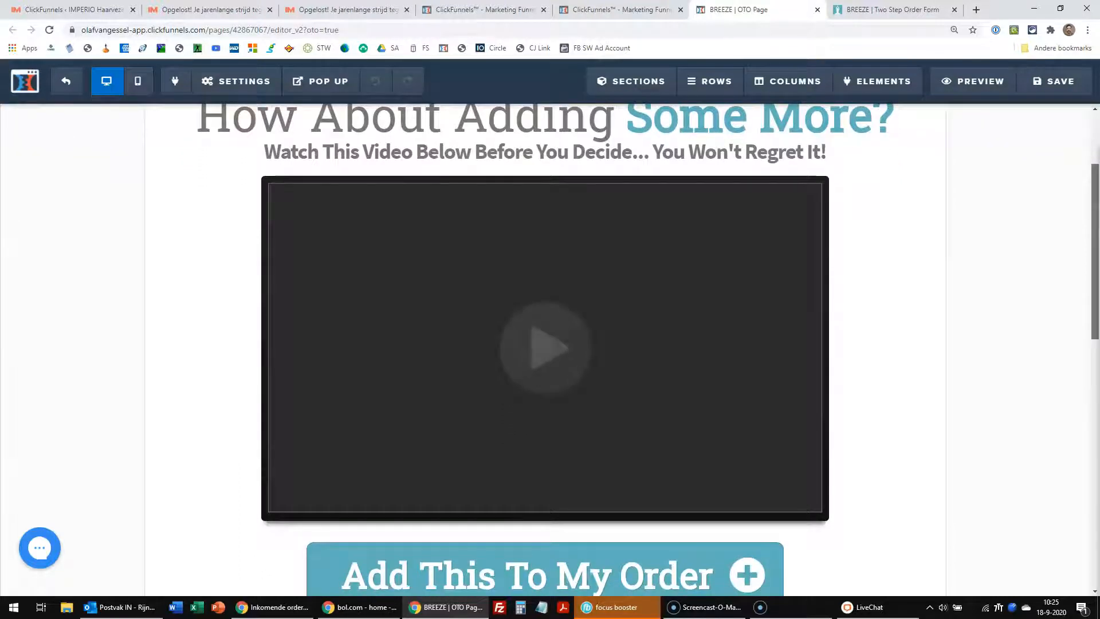
pyautogui.scroll(-2, 1096, 235)
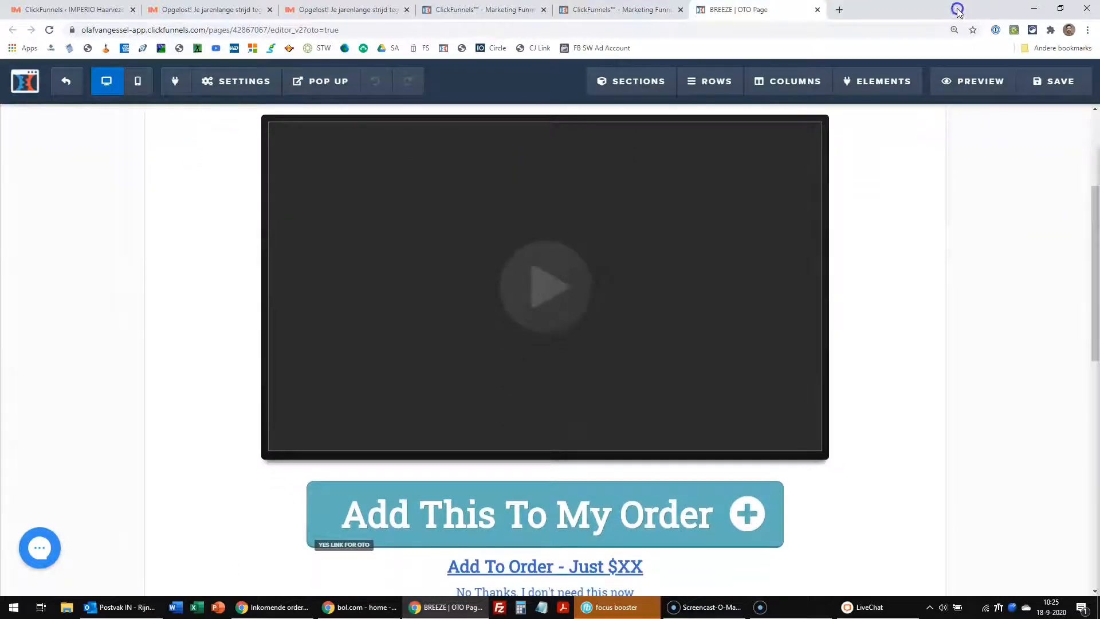
pyautogui.rightClick(969, 72)
pyautogui.click(973, 84)
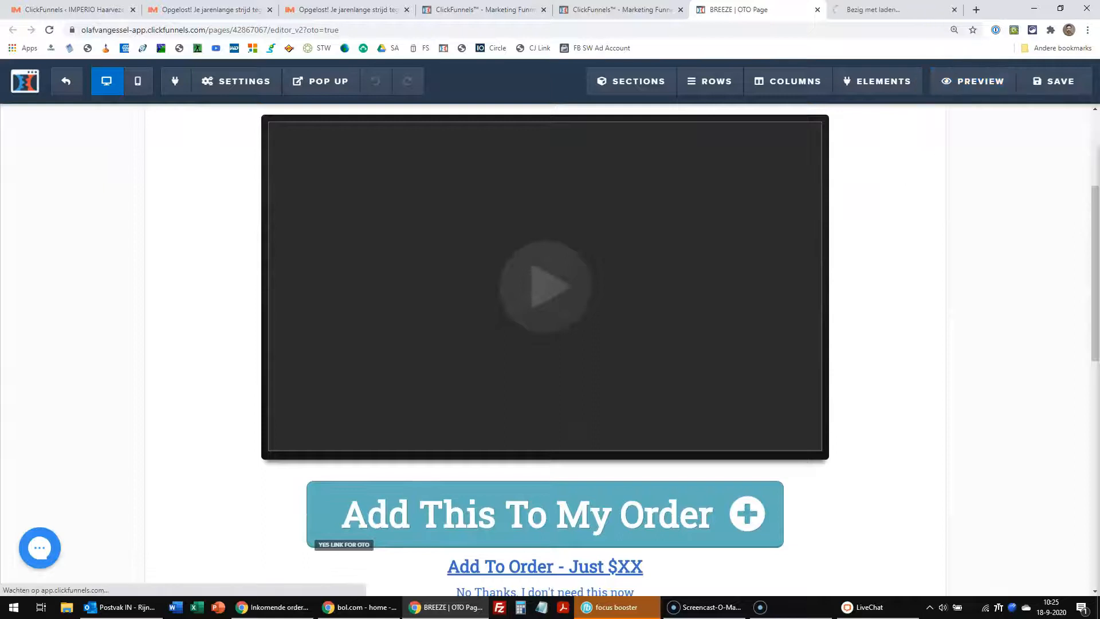
pyautogui.click(911, 10)
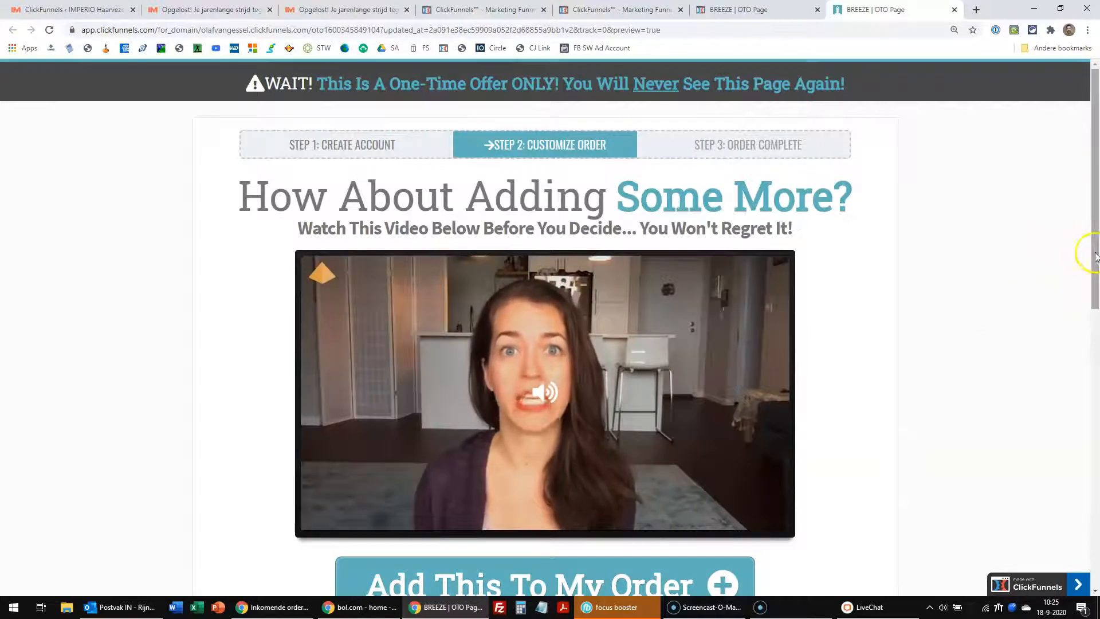
pyautogui.moveTo(1096, 257); pyautogui.dragTo(1090, 320)
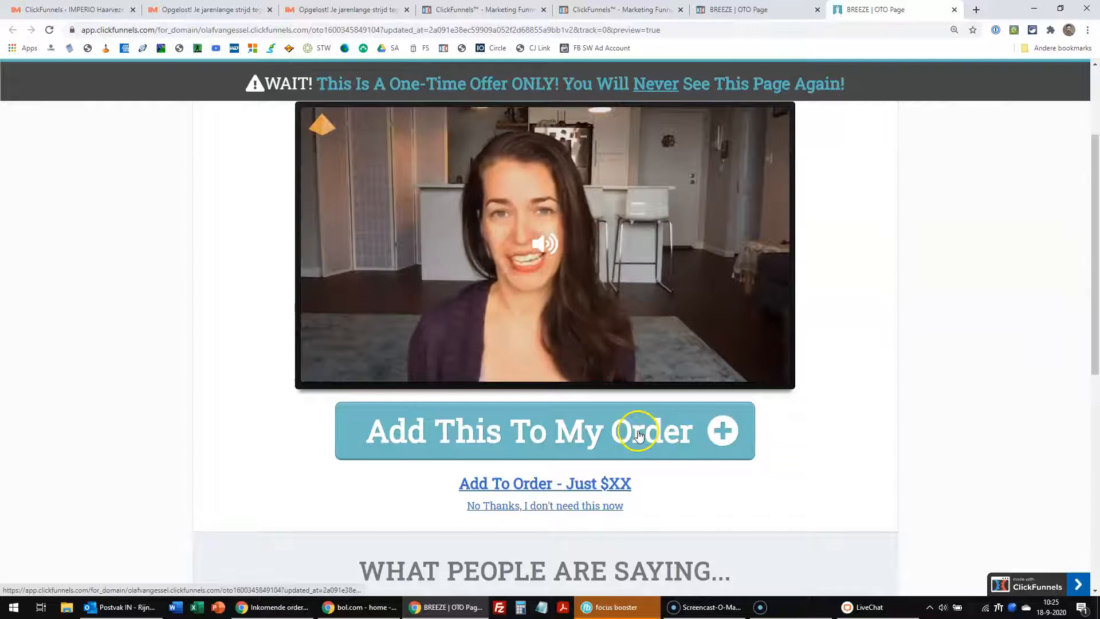
pyautogui.moveTo(1094, 365); pyautogui.dragTo(1092, 298)
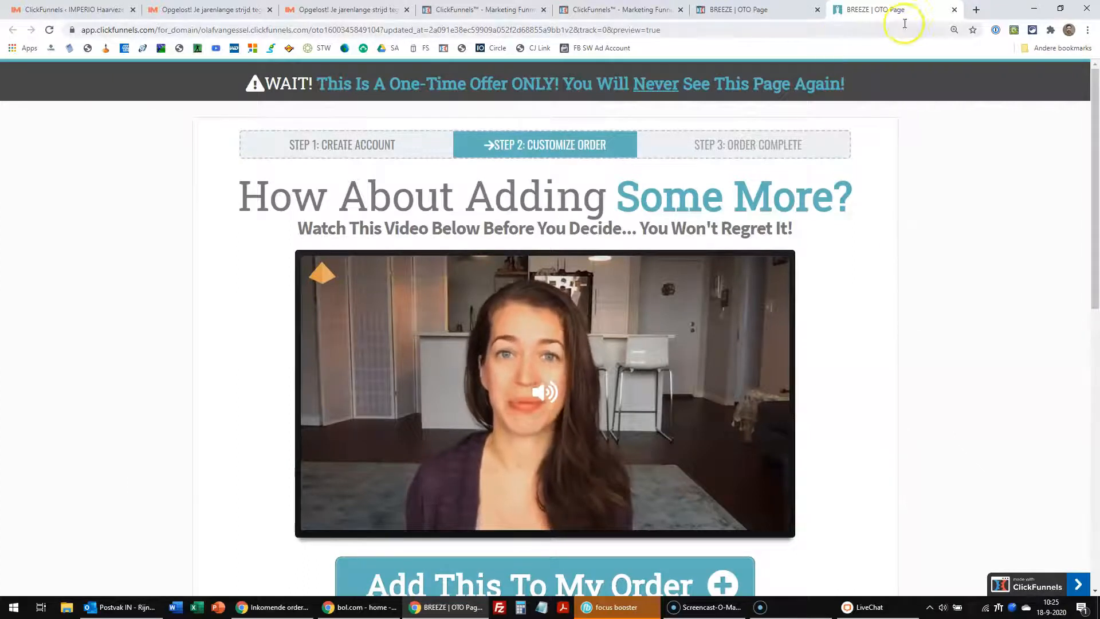
pyautogui.click(954, 9)
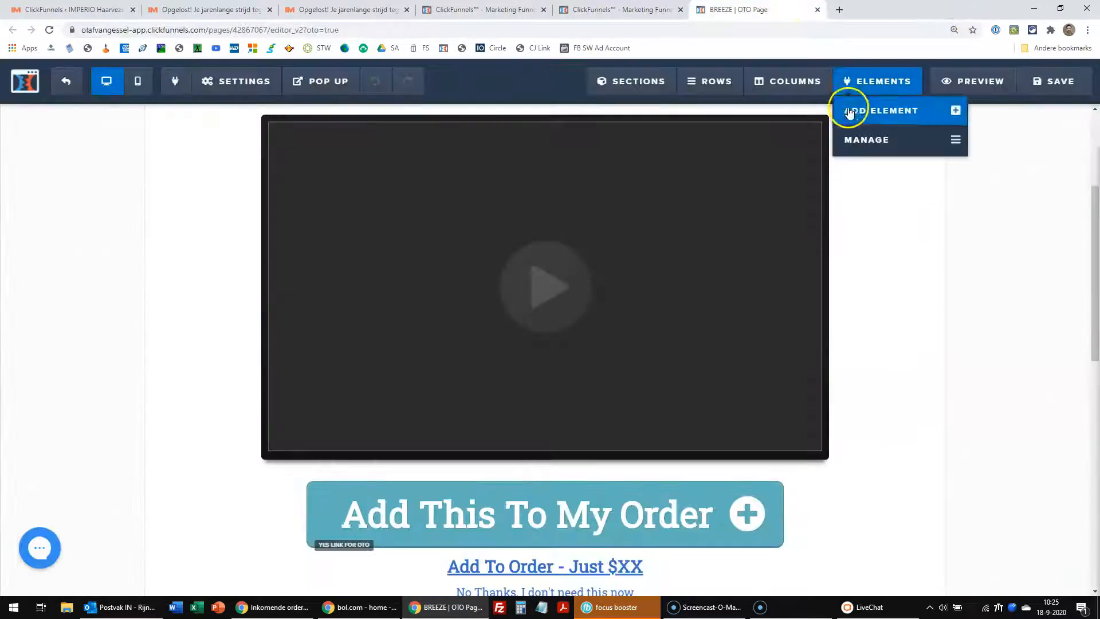
# Set the OTO page video's unmute label to No and its controls to On, and save the page
pyautogui.scroll(2, 992, 268)
pyautogui.moveTo(693, 332)
pyautogui.click(763, 223)
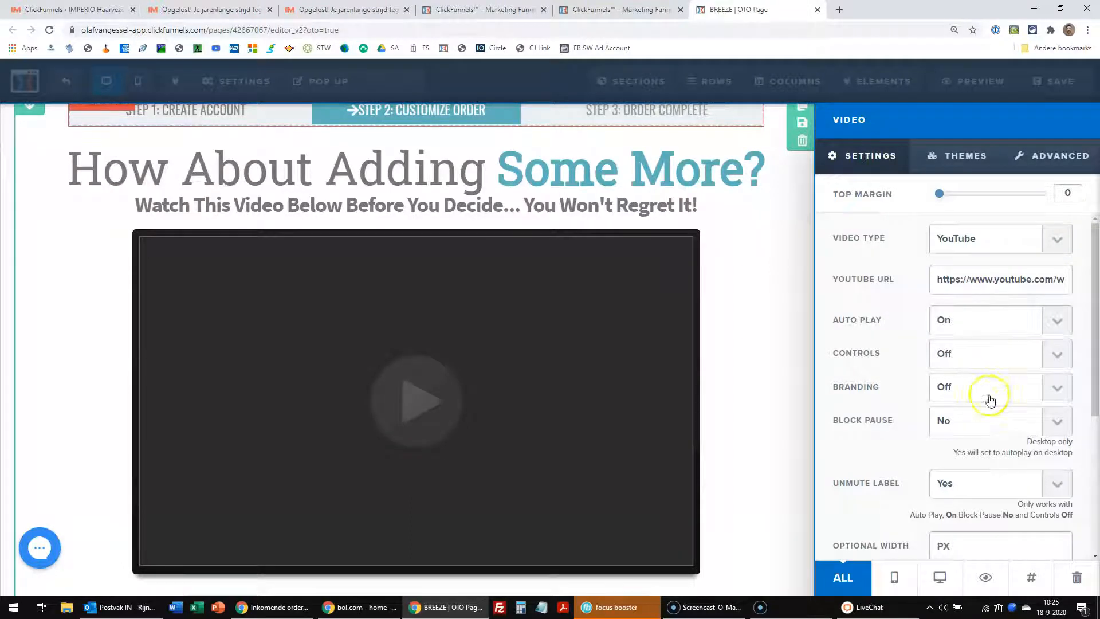
pyautogui.click(983, 490)
pyautogui.click(966, 506)
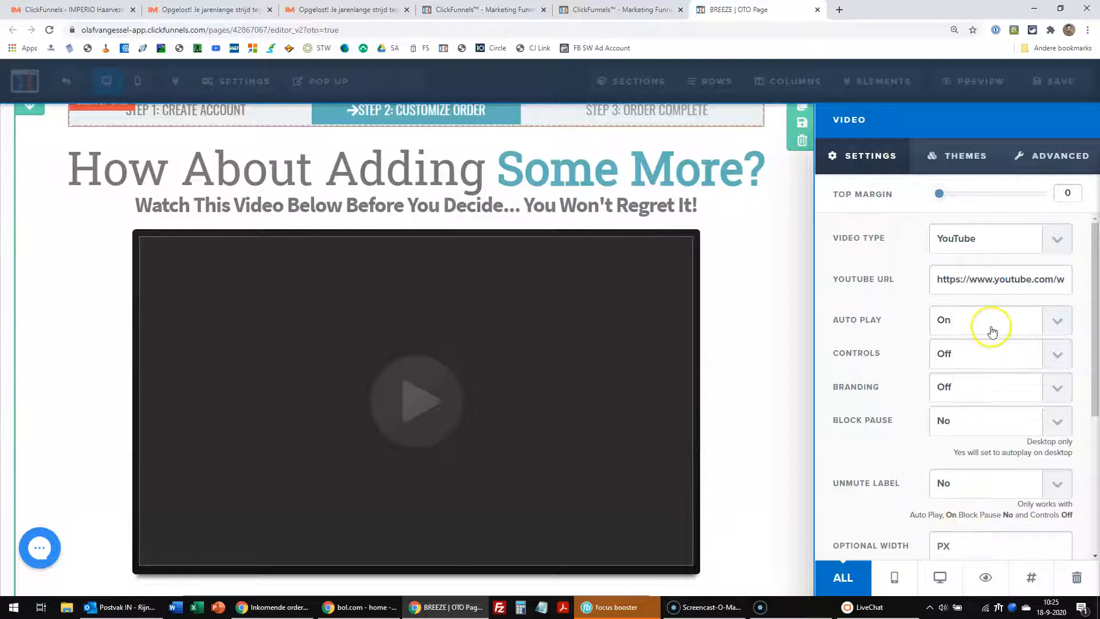
pyautogui.click(991, 358)
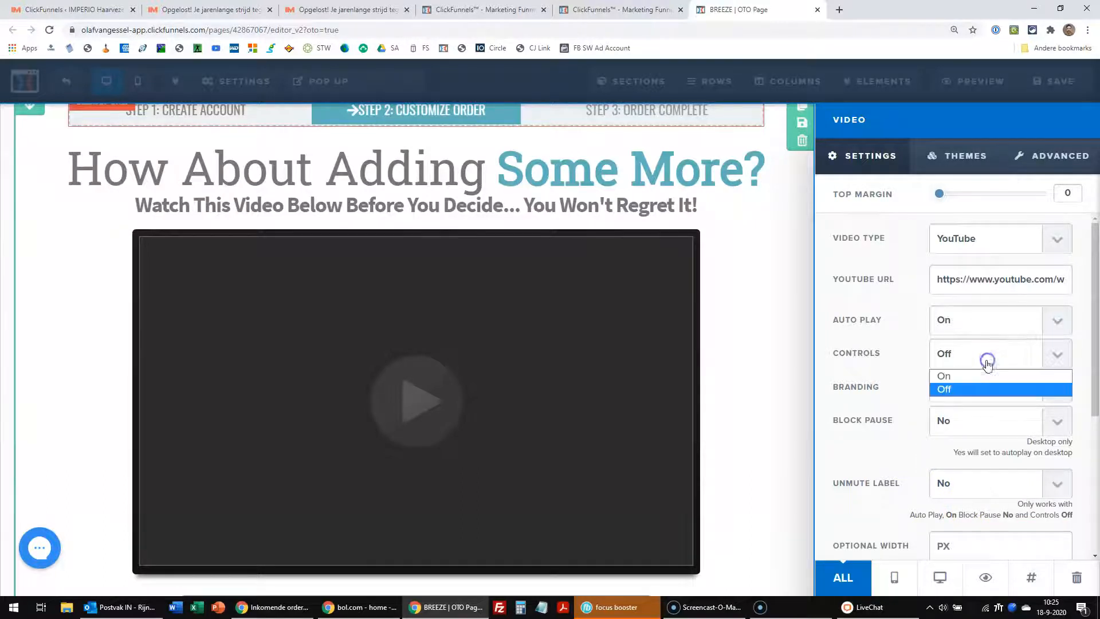
pyautogui.click(980, 375)
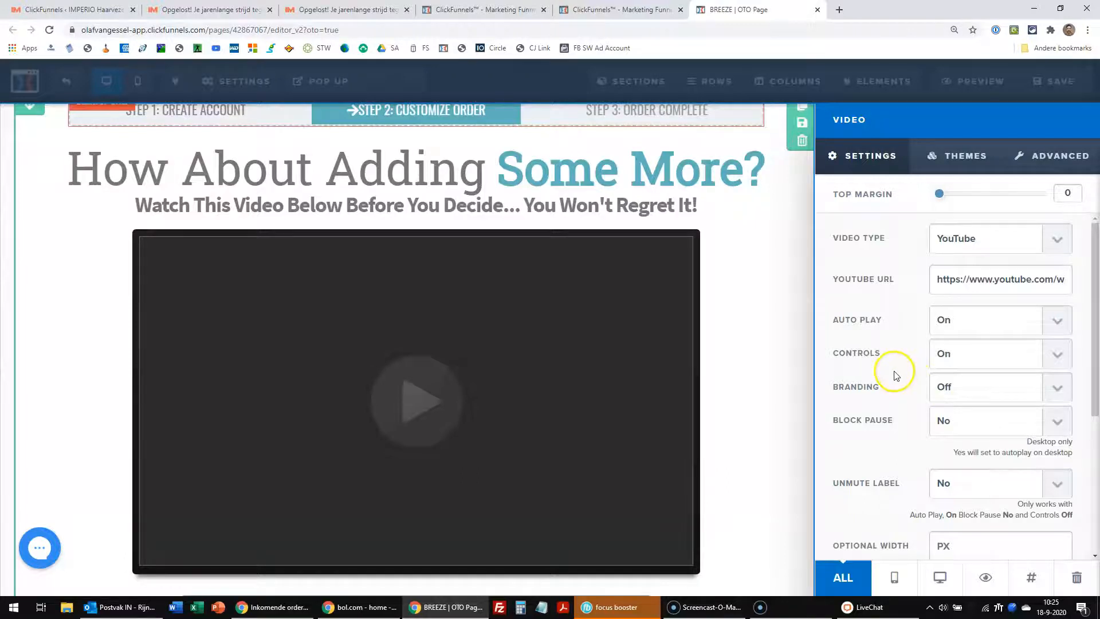
pyautogui.click(731, 418)
pyautogui.click(1063, 81)
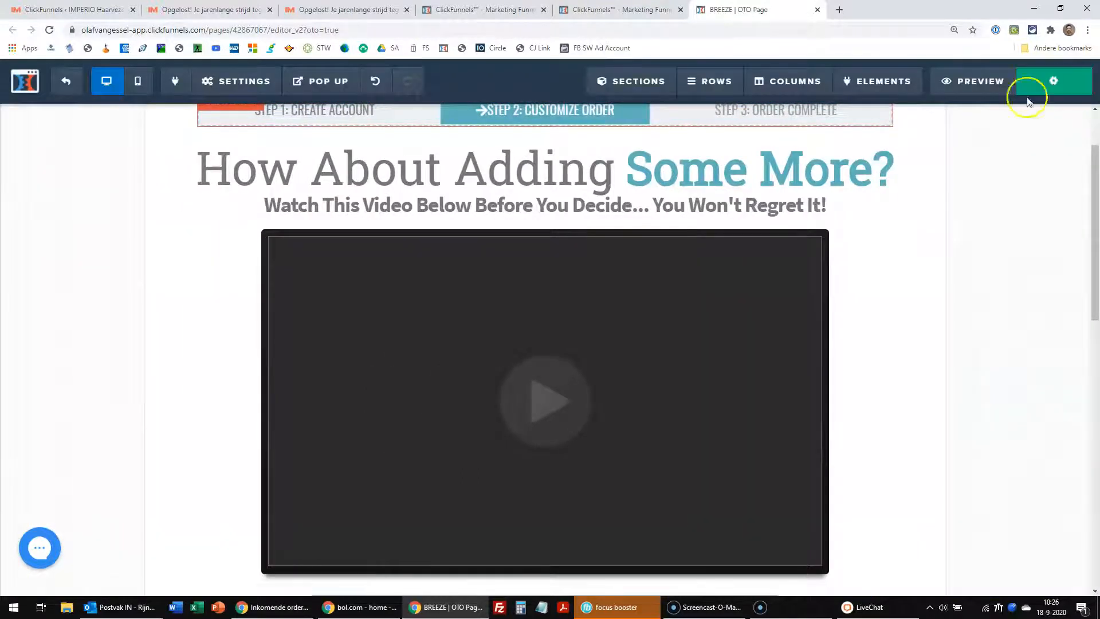
# Preview the OTO page again and try the video's sound control
pyautogui.rightClick(974, 87)
pyautogui.click(994, 91)
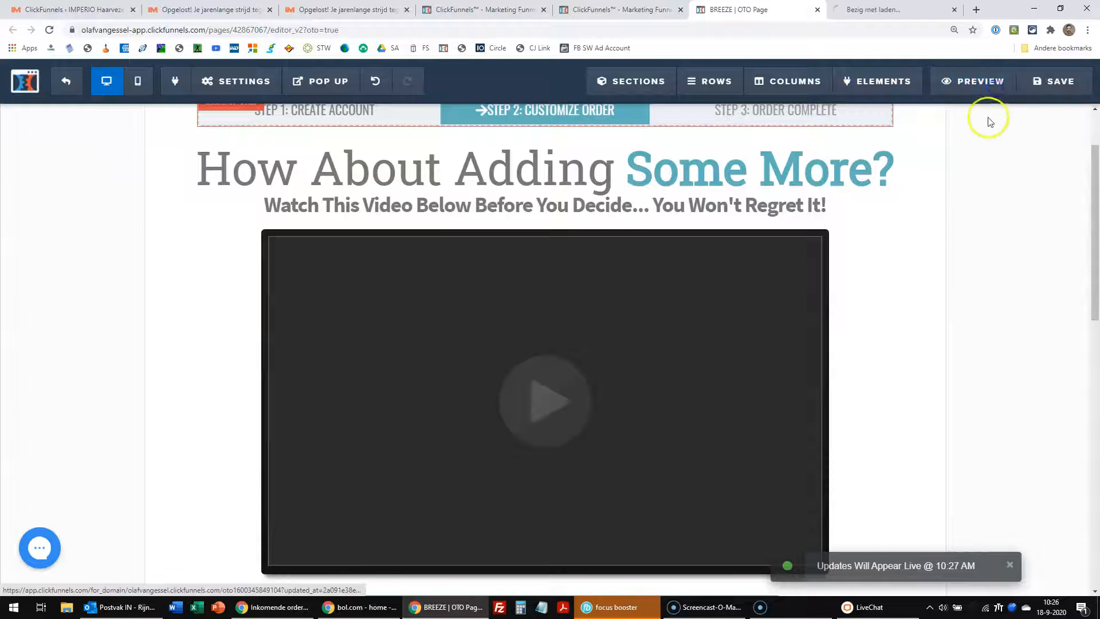
pyautogui.click(882, 9)
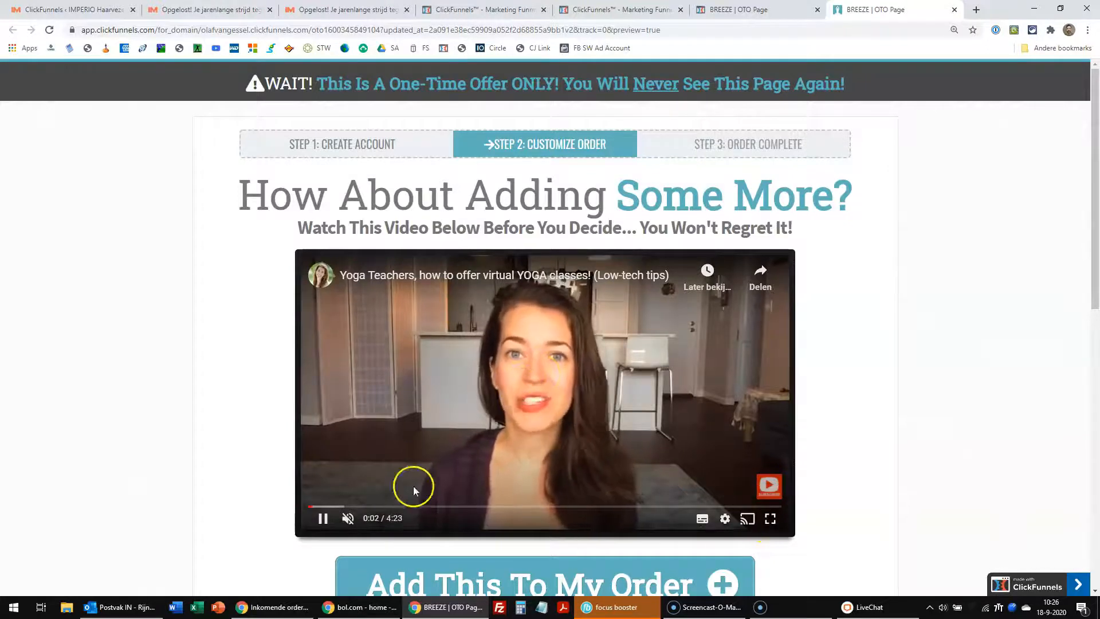
pyautogui.click(347, 519)
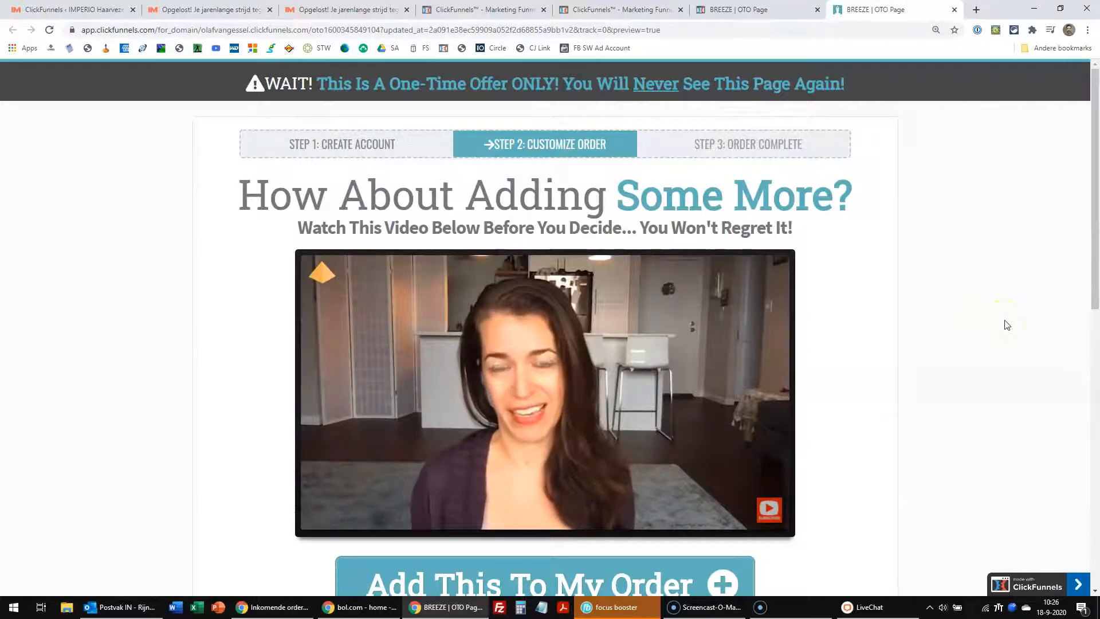
pyautogui.moveTo(1091, 277)
pyautogui.mouseDown()
pyautogui.moveTo(1082, 557)
pyautogui.moveTo(1090, 277)
pyautogui.mouseUp()
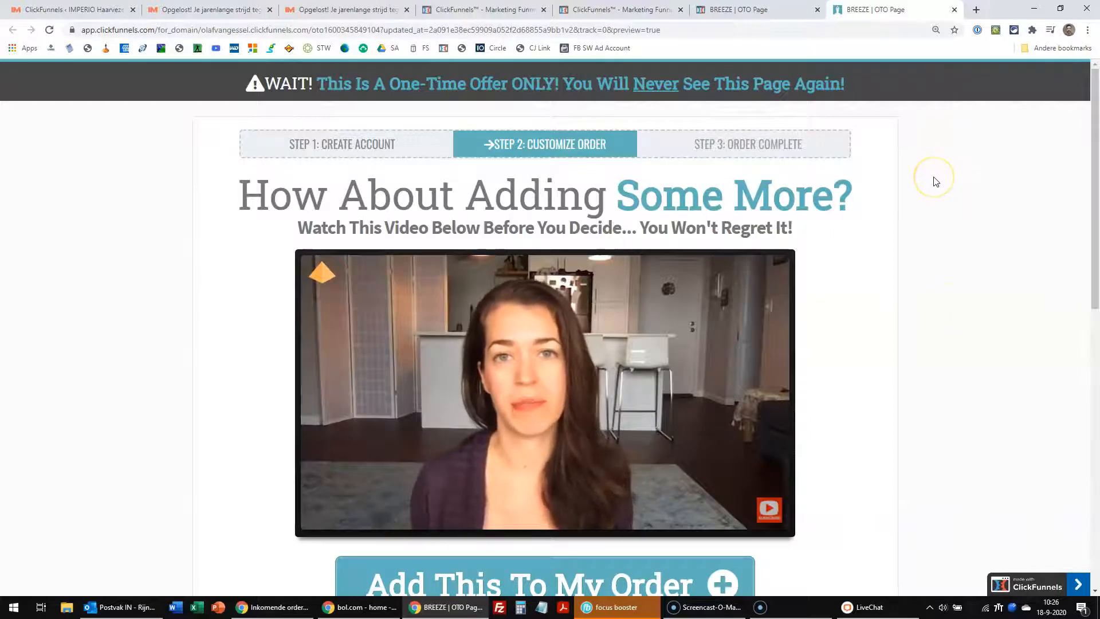
pyautogui.click(955, 10)
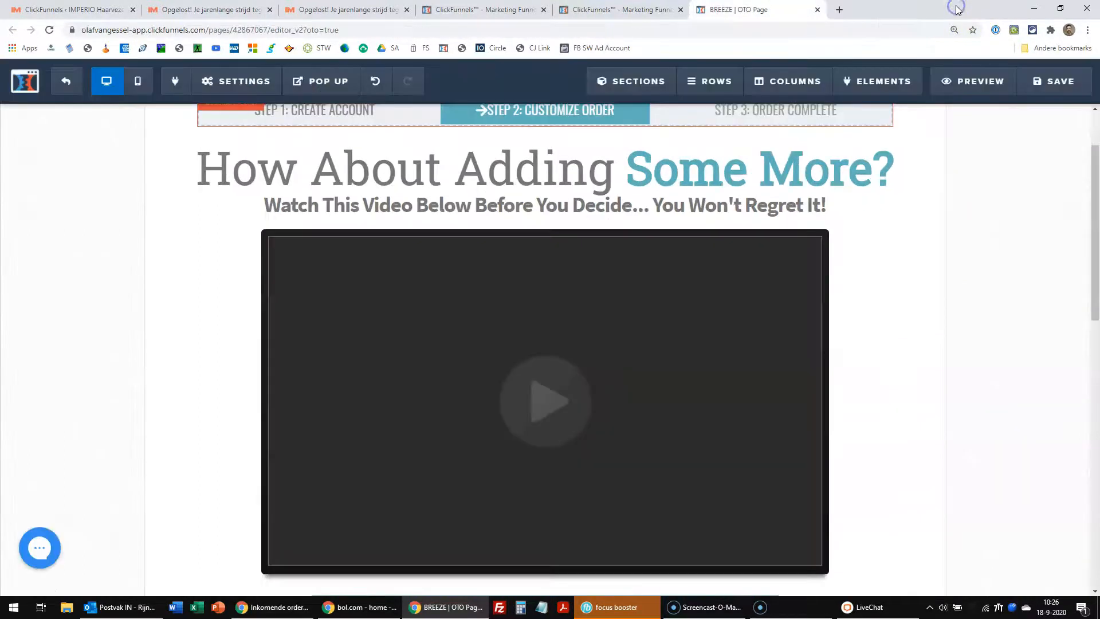
# Close the OTO page editor and open the funnel's OTO downsell page for editing in a separate tab
pyautogui.click(817, 9)
pyautogui.click(168, 380)
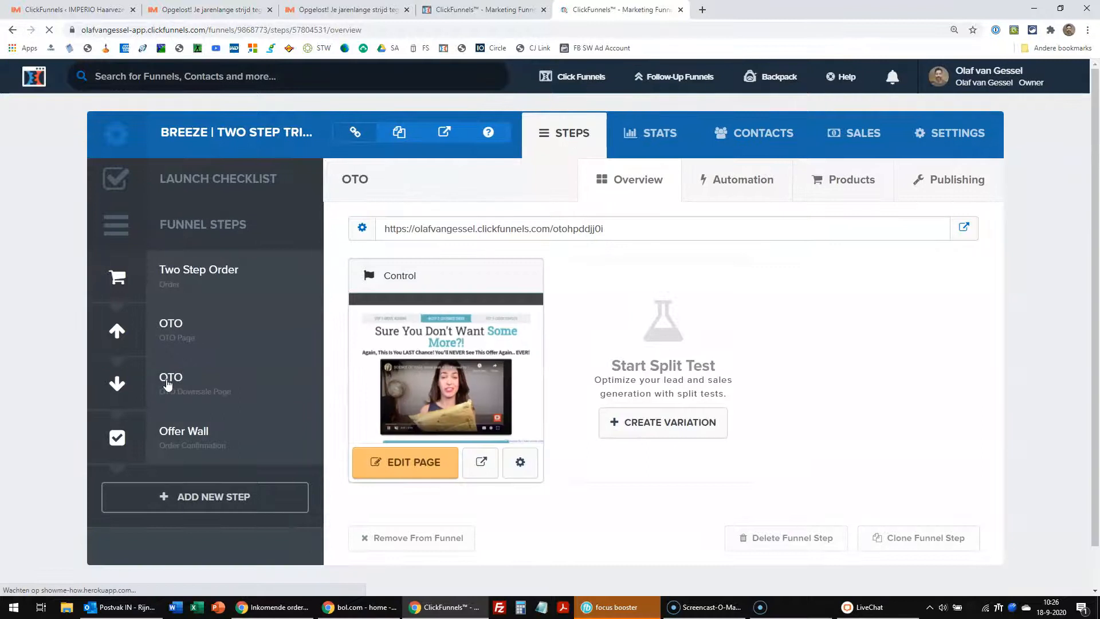
pyautogui.rightClick(418, 459)
pyautogui.click(460, 470)
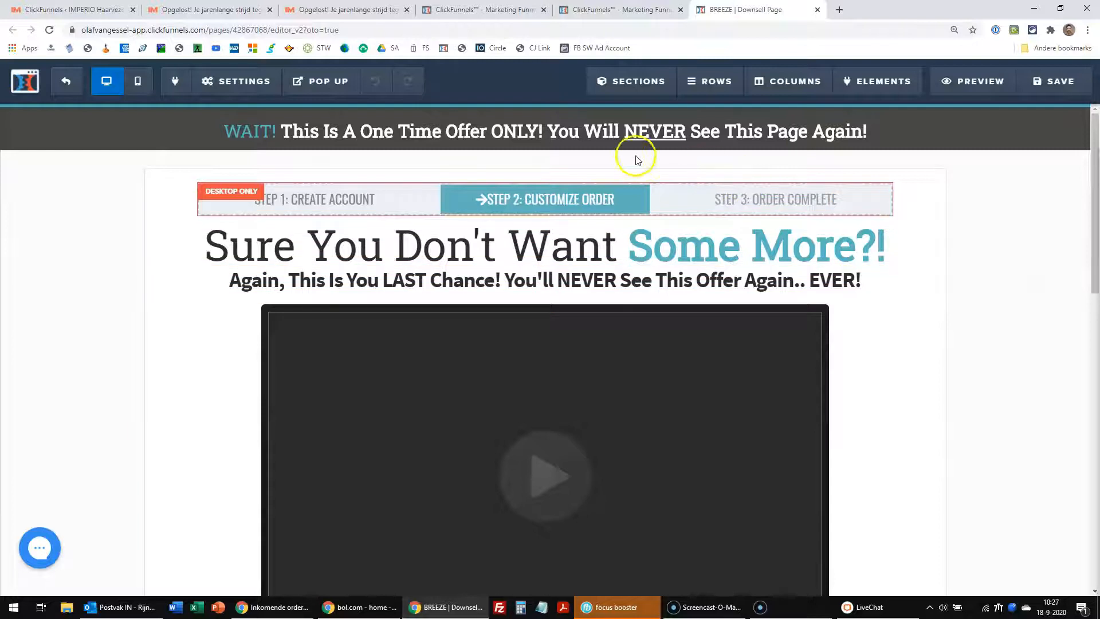
# Insert the saved section "Veelgestelde vragen vrouwen" directly below the downsell page's "WAIT!" banner
pyautogui.moveTo(571, 175)
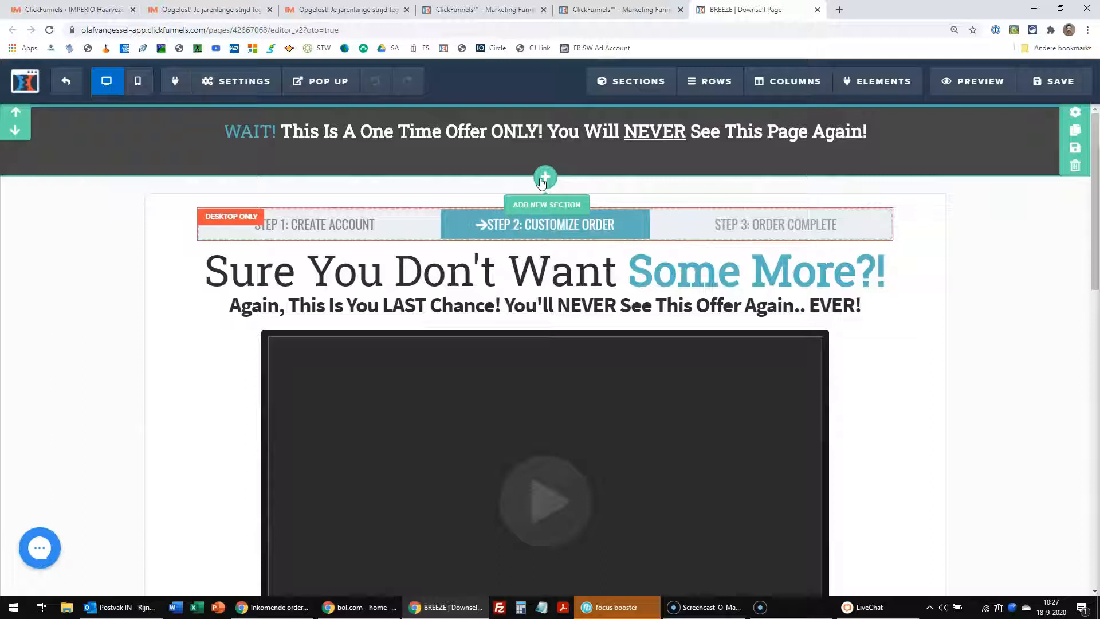
pyautogui.click(544, 178)
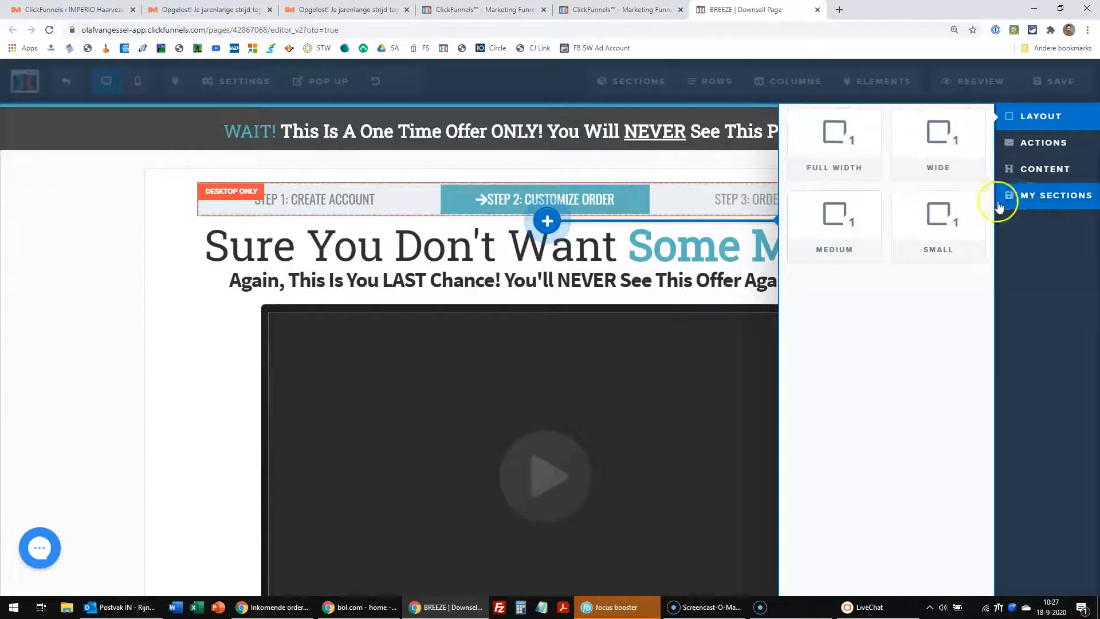
pyautogui.click(1046, 198)
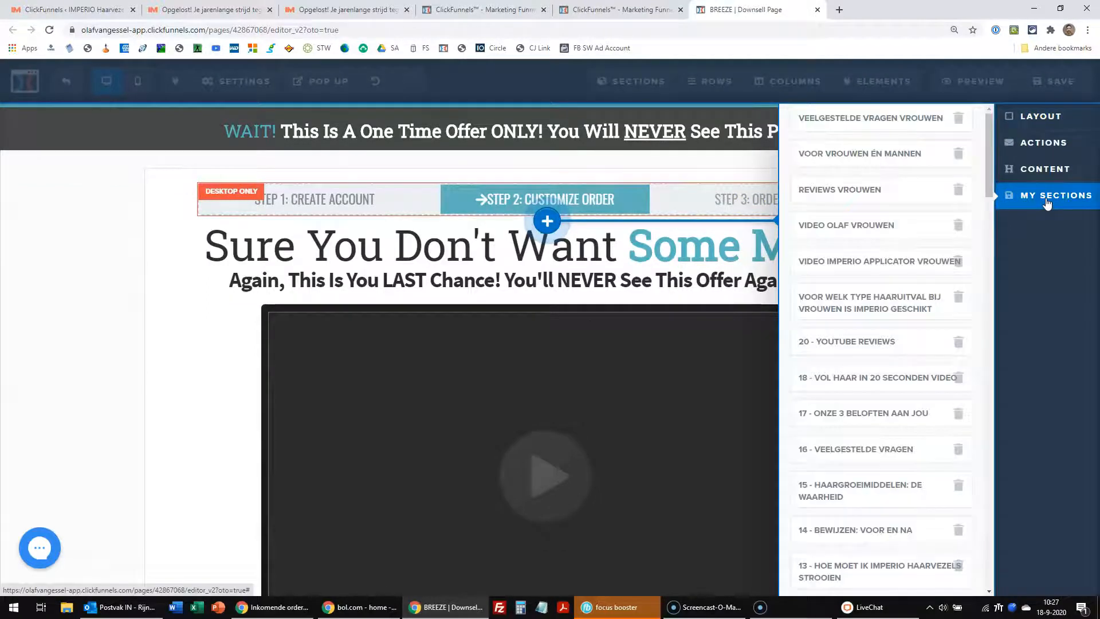
pyautogui.click(887, 120)
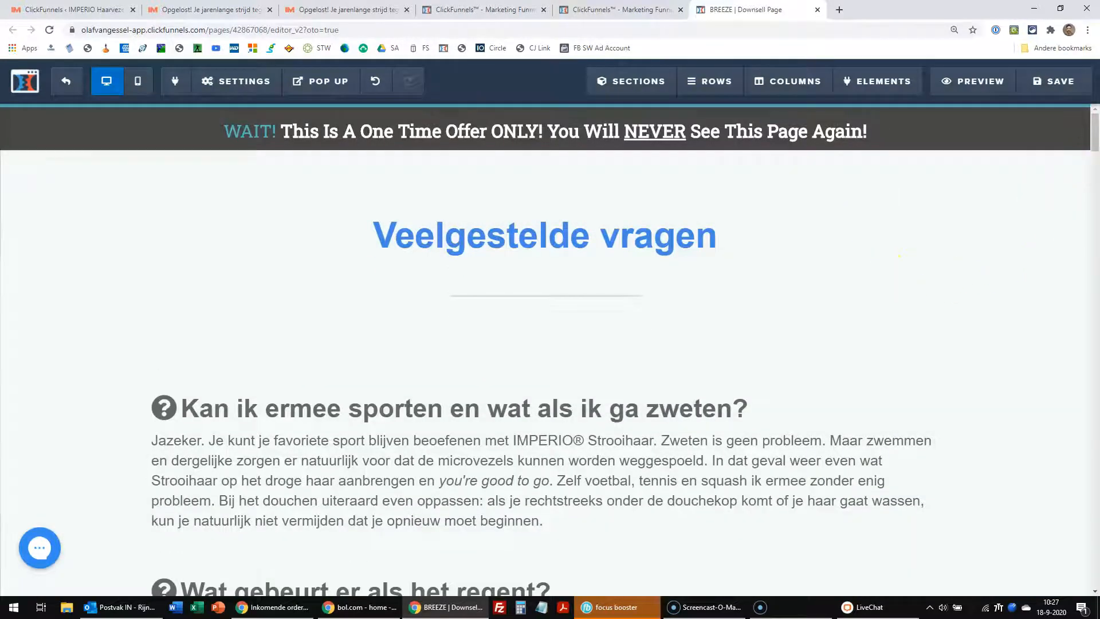
# Insert the saved owner's video section for women between the FAQ section and the "Sure You Don't Want Some More?!" block, and save the page
pyautogui.moveTo(1095, 144); pyautogui.dragTo(1074, 442)
pyautogui.scroll(-10, 1034, 412)
pyautogui.scroll(-1, 1019, 397)
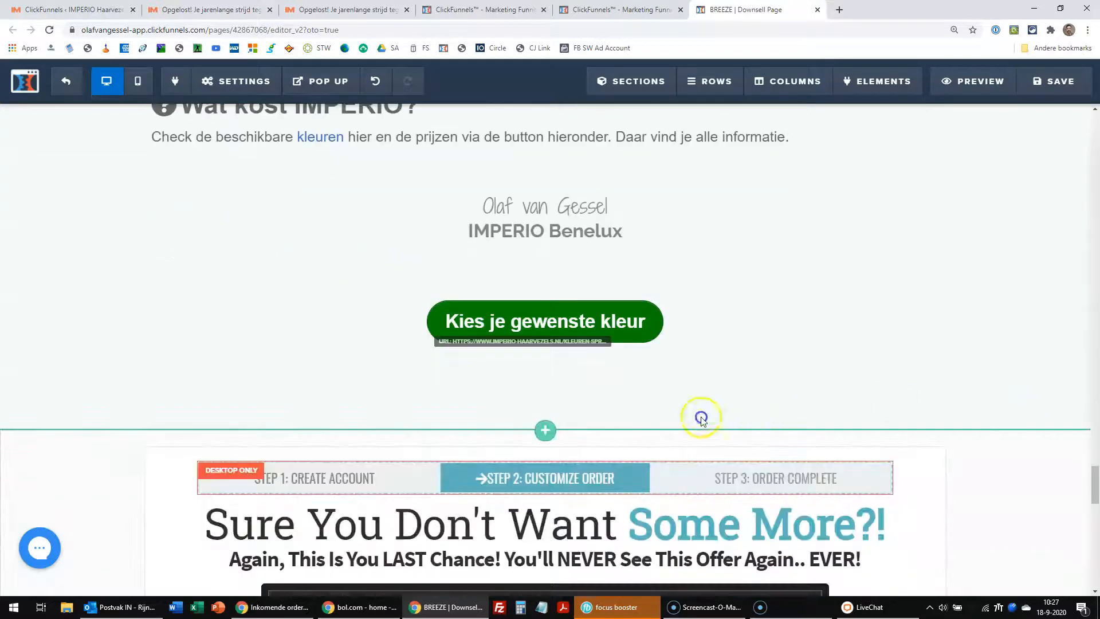
pyautogui.click(546, 432)
pyautogui.click(1047, 196)
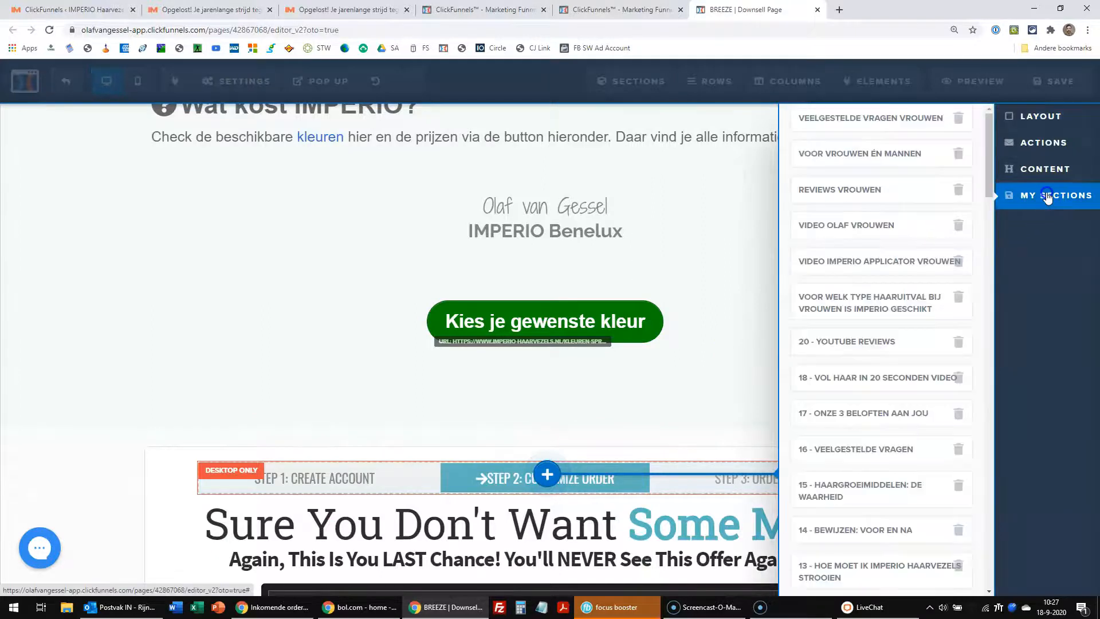
pyautogui.click(870, 225)
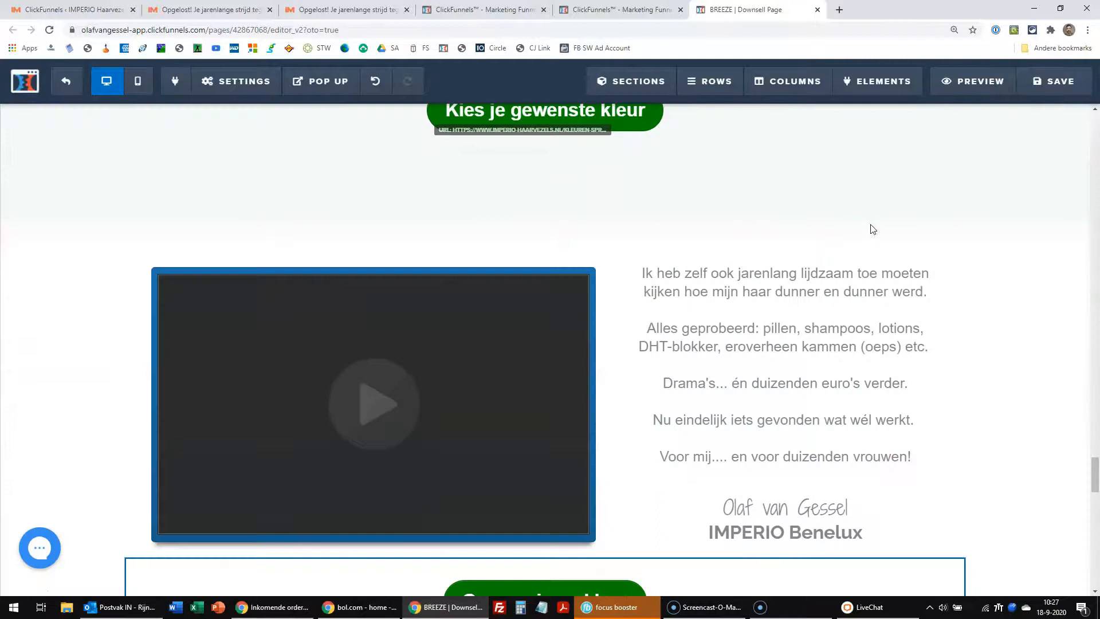
pyautogui.click(1001, 374)
pyautogui.scroll(-1, 1000, 344)
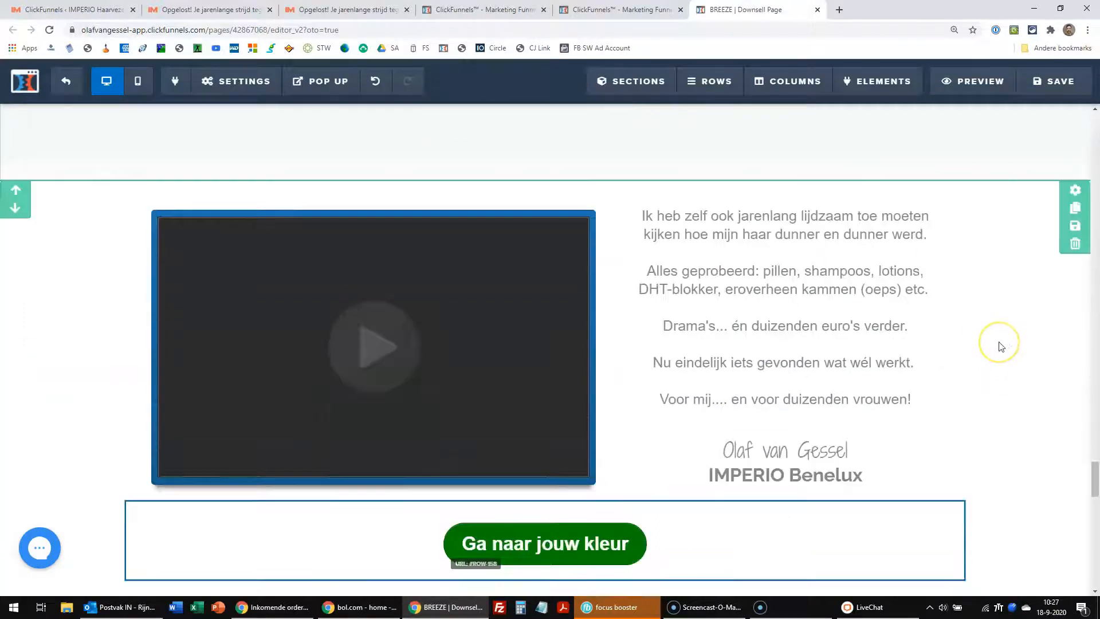
pyautogui.click(1052, 79)
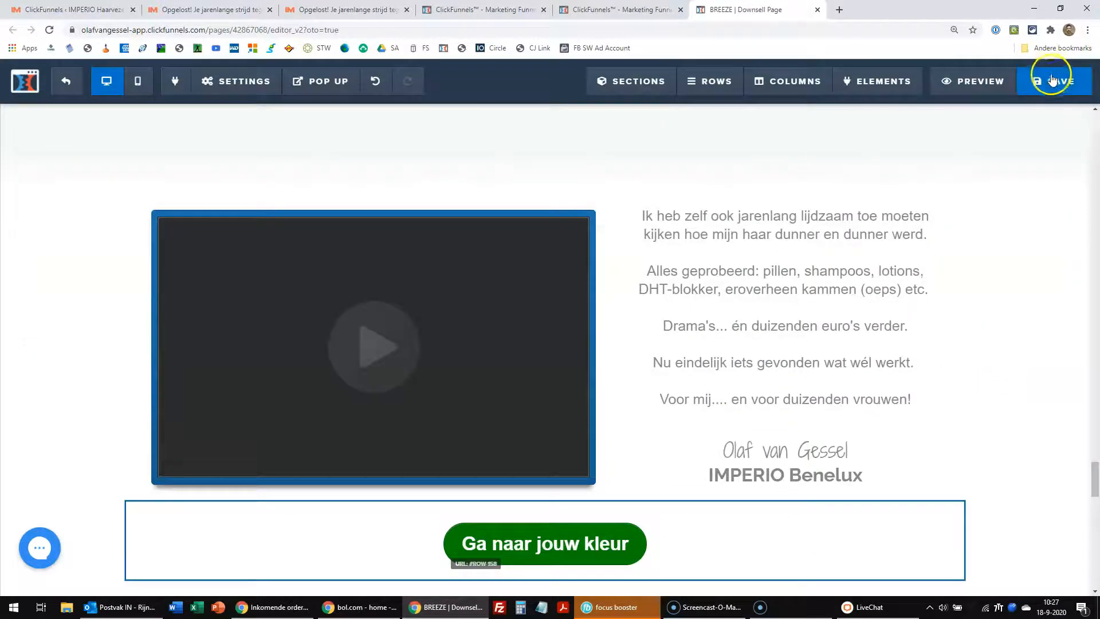
# Preview the downsell page in a separate tab and review it from the FAQ section down to the added video section
pyautogui.rightClick(995, 82)
pyautogui.click(995, 98)
pyautogui.click(887, 7)
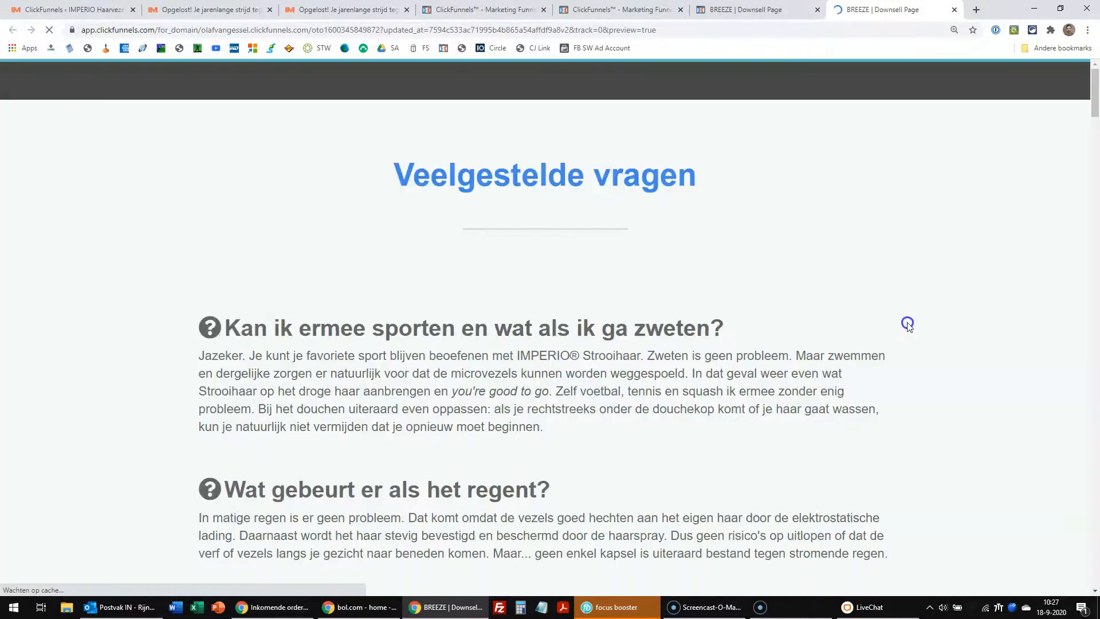
pyautogui.scroll(-8, 957, 280)
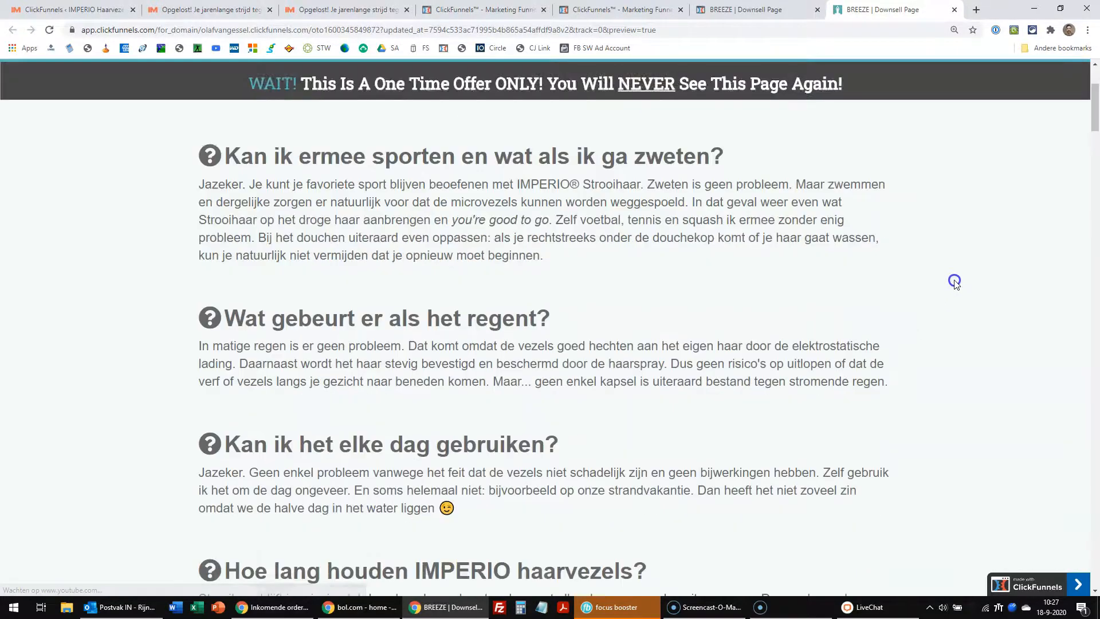
pyautogui.scroll(-20, 957, 280)
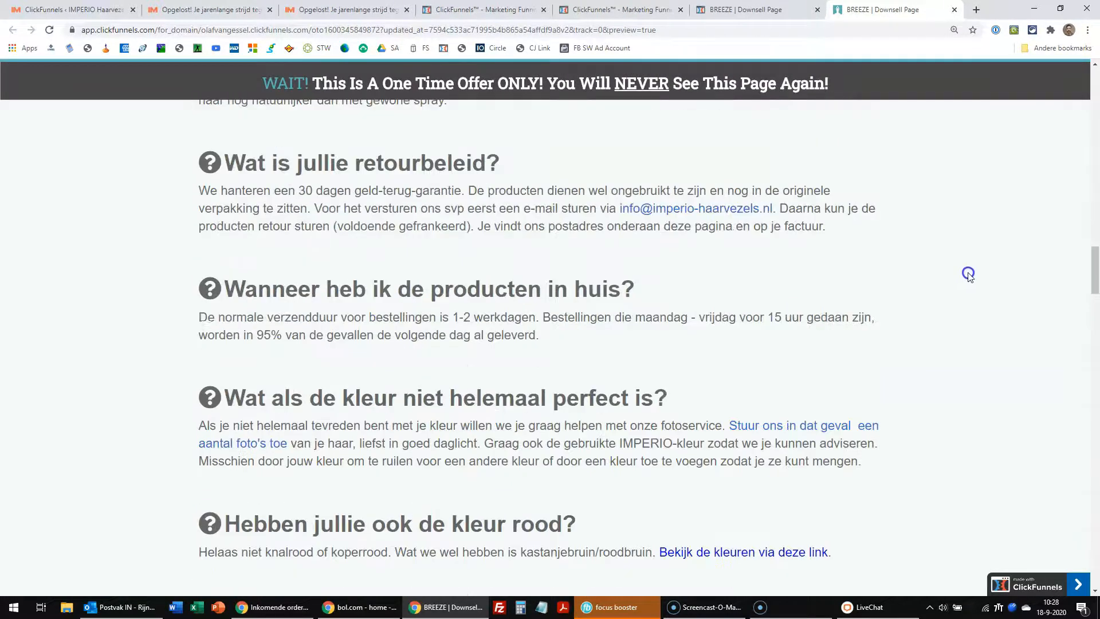
pyautogui.scroll(-20, 970, 273)
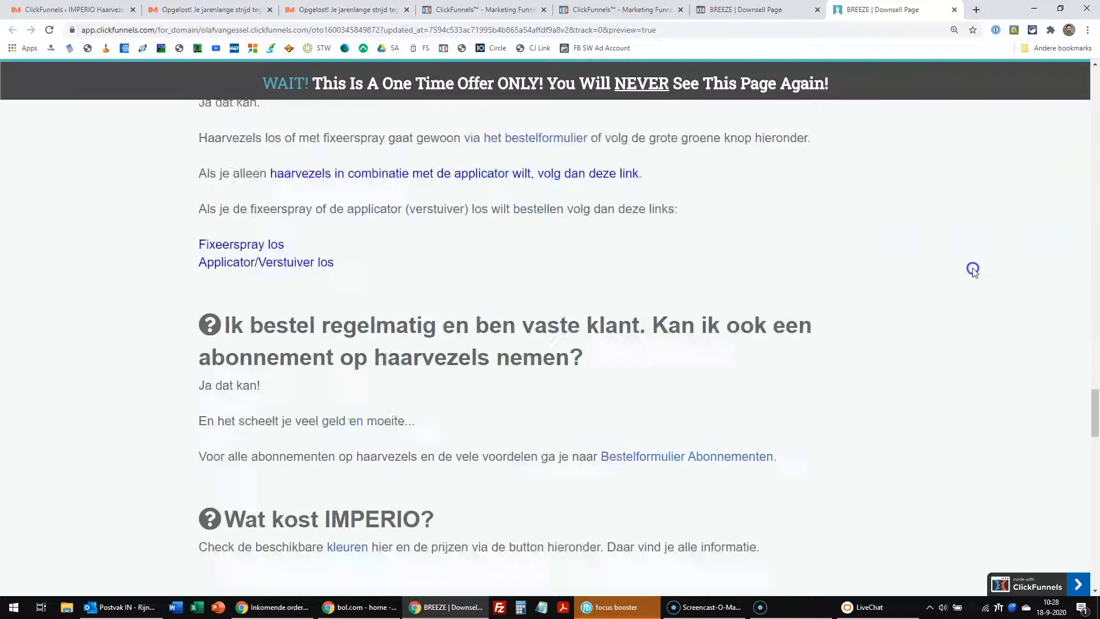
pyautogui.scroll(-4, 972, 269)
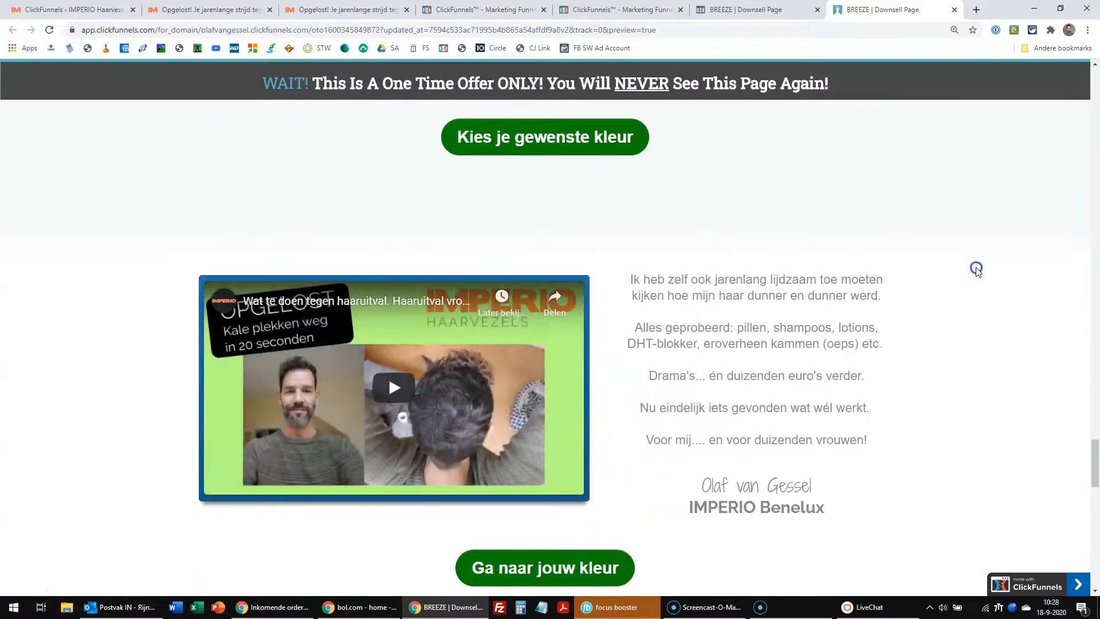
# Insert the saved row "Bol reviews" below the "Sure You Don't Want Some More?!" headline row in the downsell page editor, and save the page
pyautogui.click(813, 8)
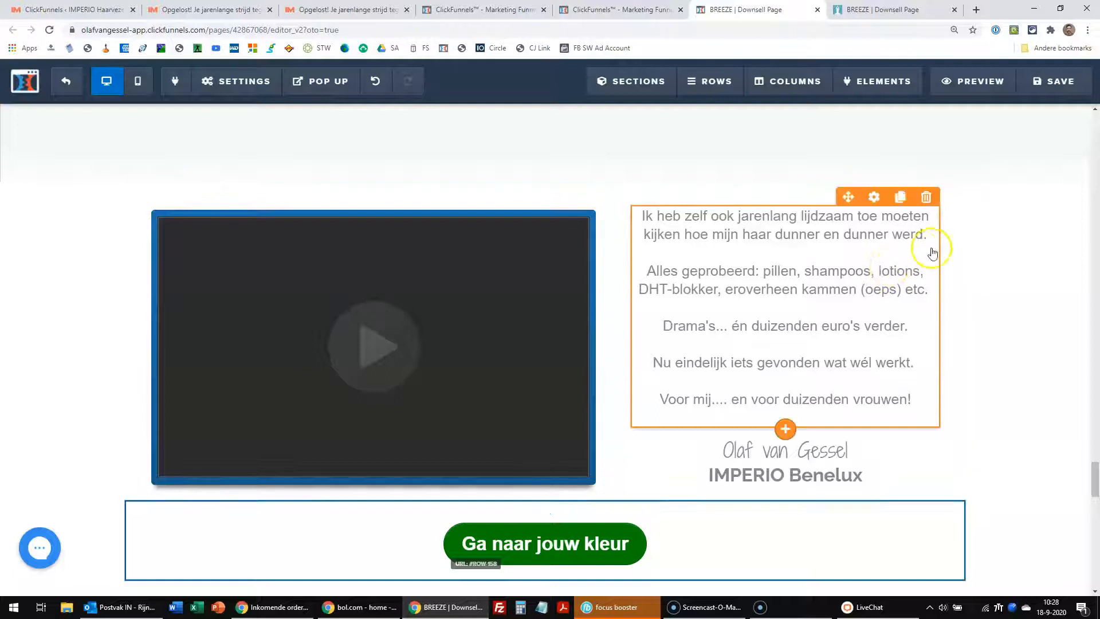
pyautogui.scroll(-8, 974, 246)
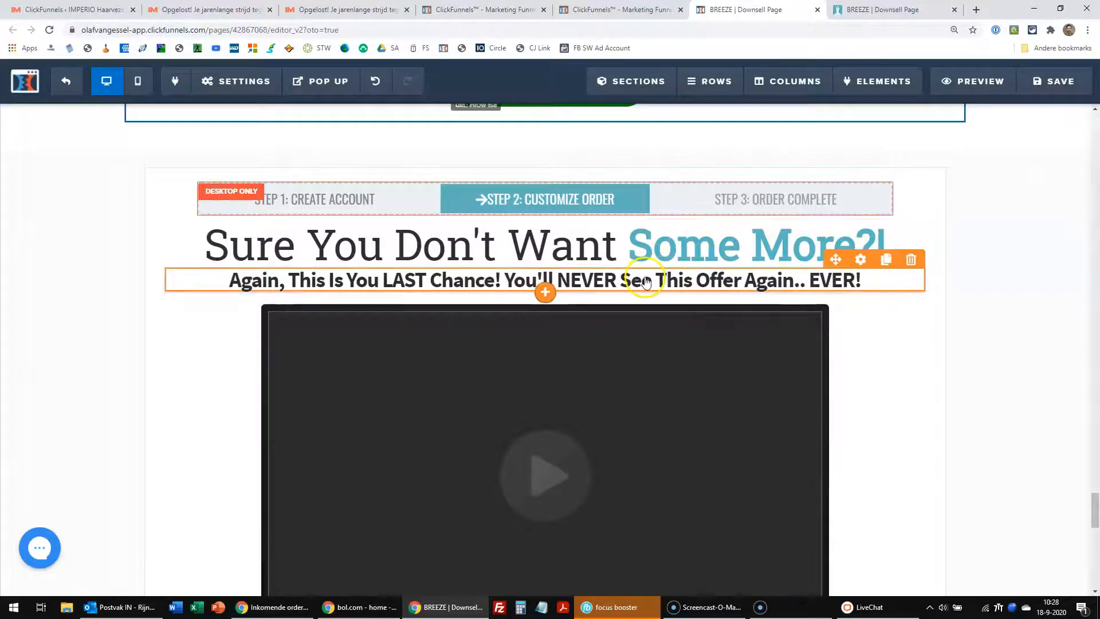
pyautogui.moveTo(546, 298)
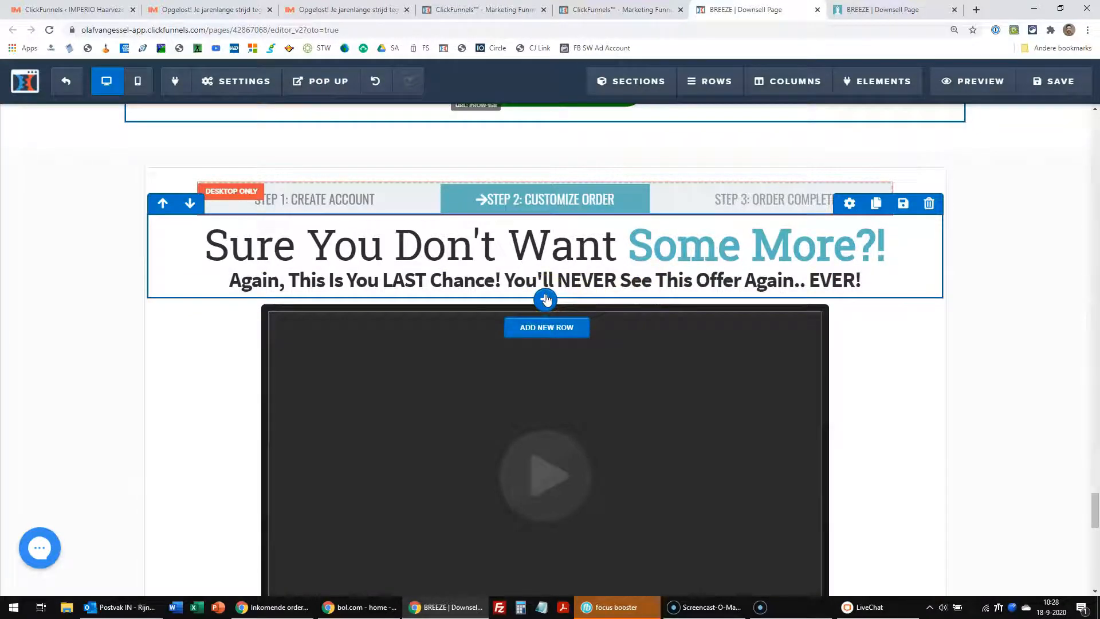
pyautogui.click(545, 299)
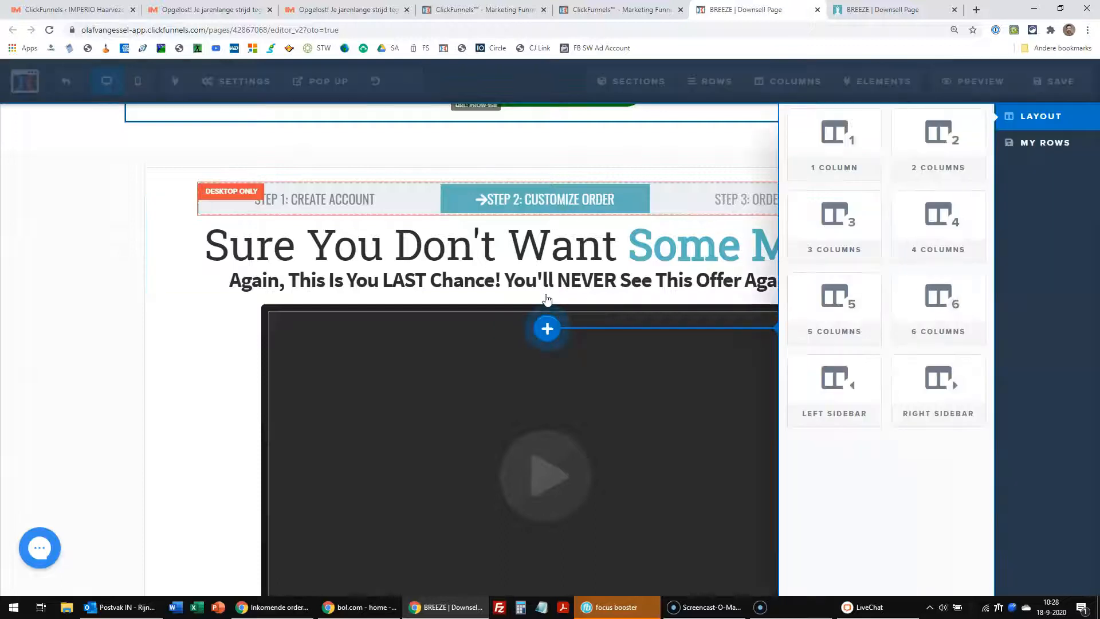
pyautogui.click(1037, 150)
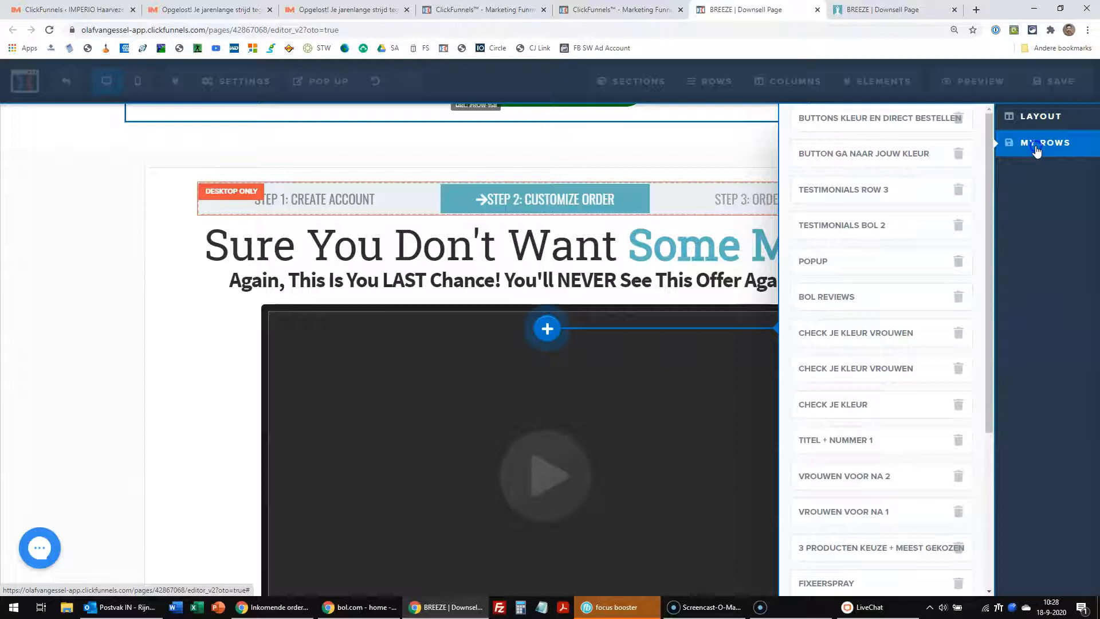
pyautogui.click(832, 267)
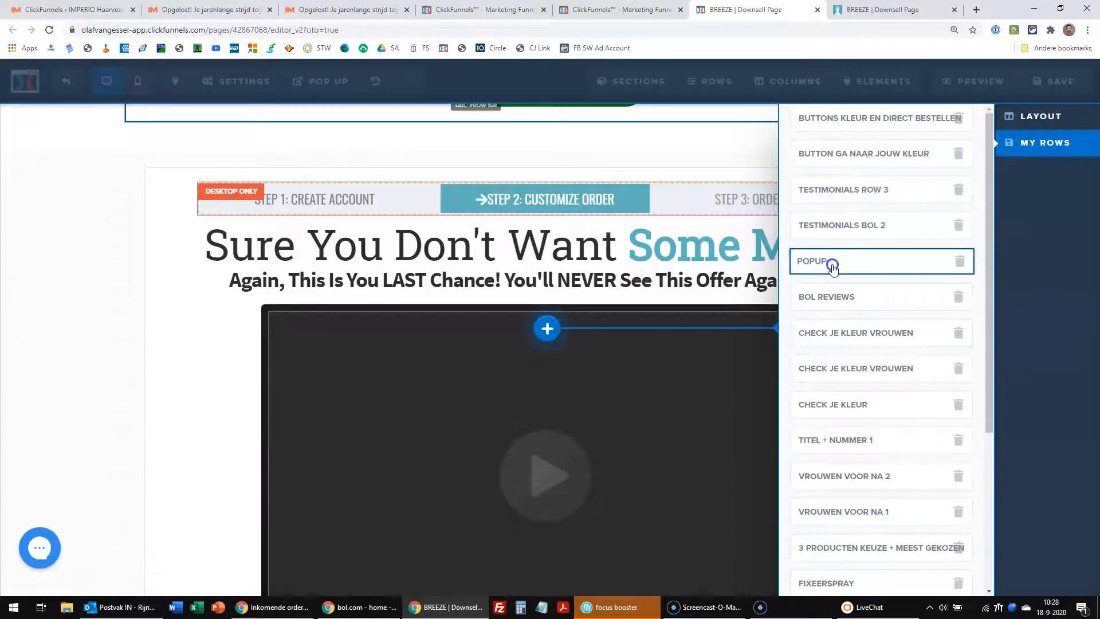
pyautogui.click(824, 297)
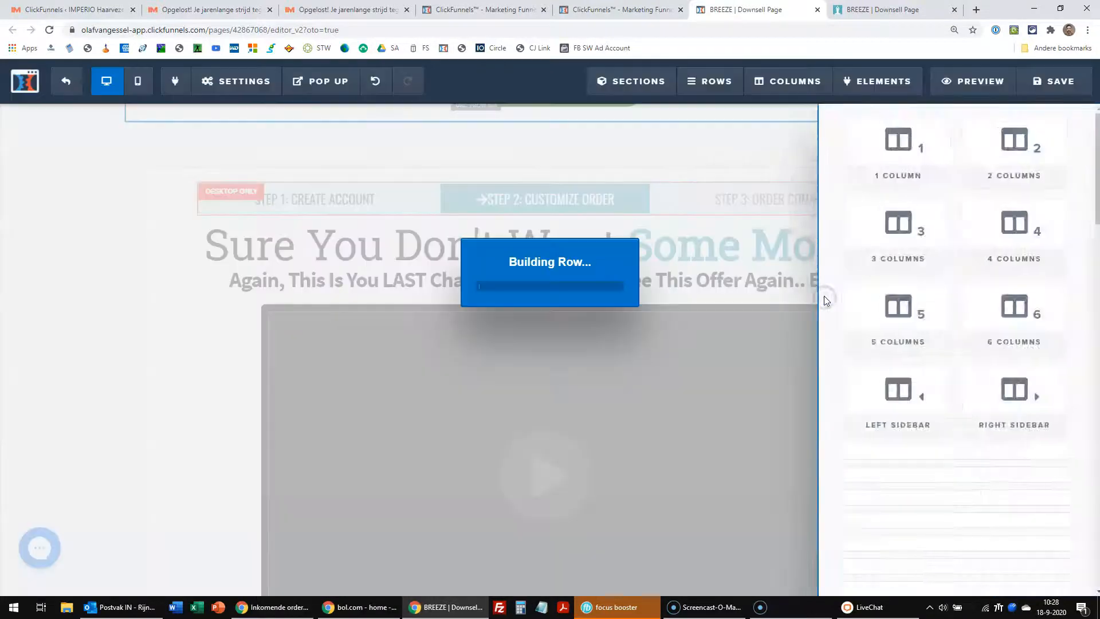
pyautogui.click(1042, 373)
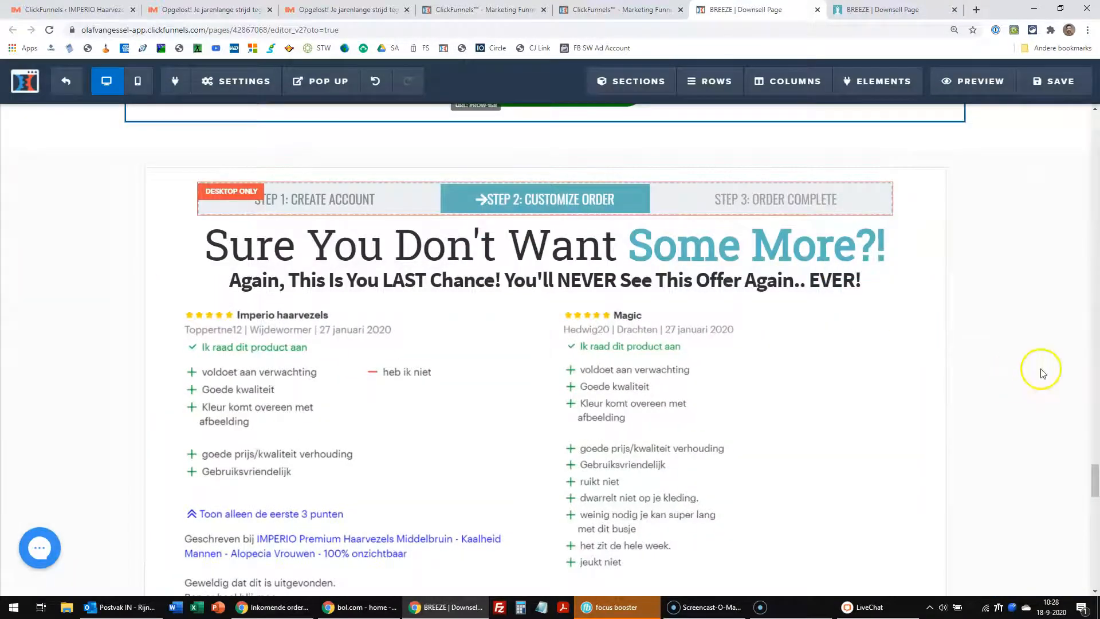
pyautogui.click(1055, 81)
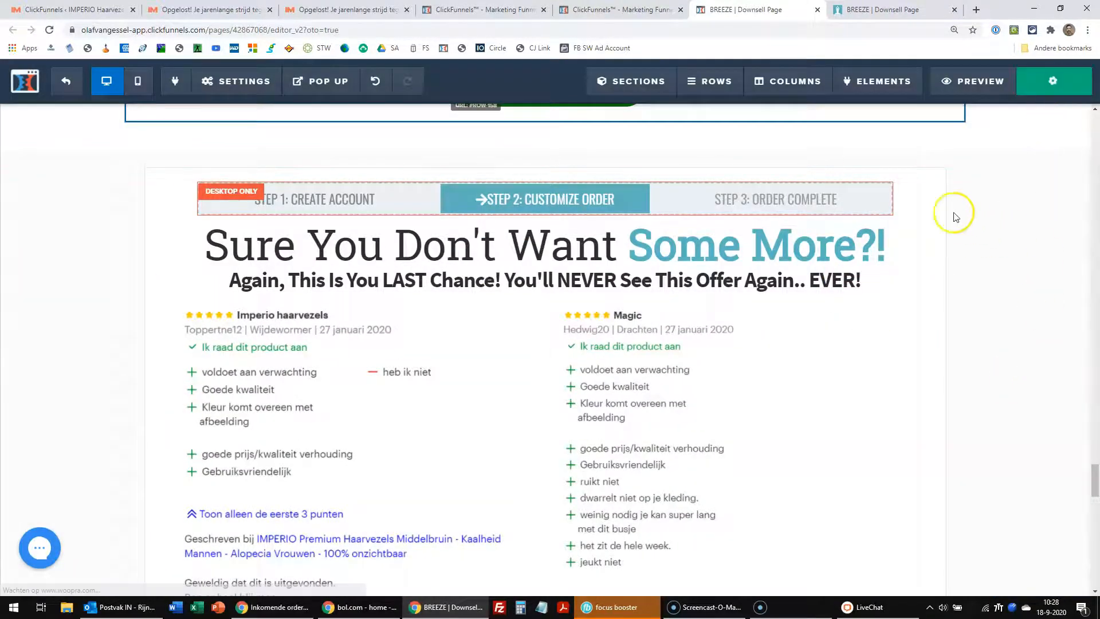
# Reload the downsell page preview, review the whole page including the added reviews row, and return to the editor
pyautogui.click(866, 11)
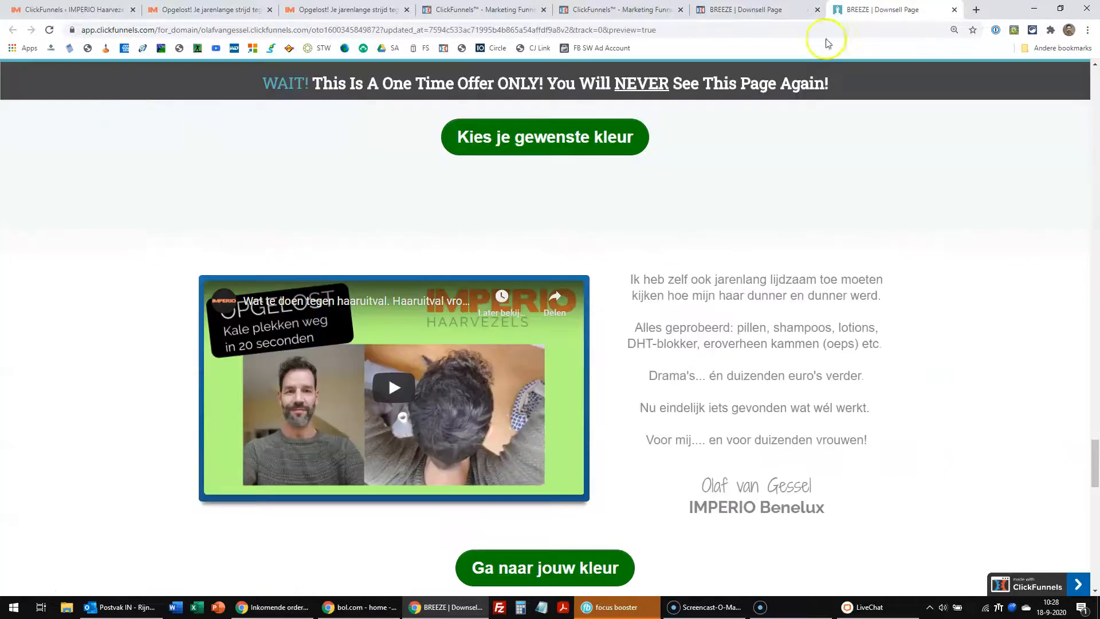
pyautogui.click(57, 38)
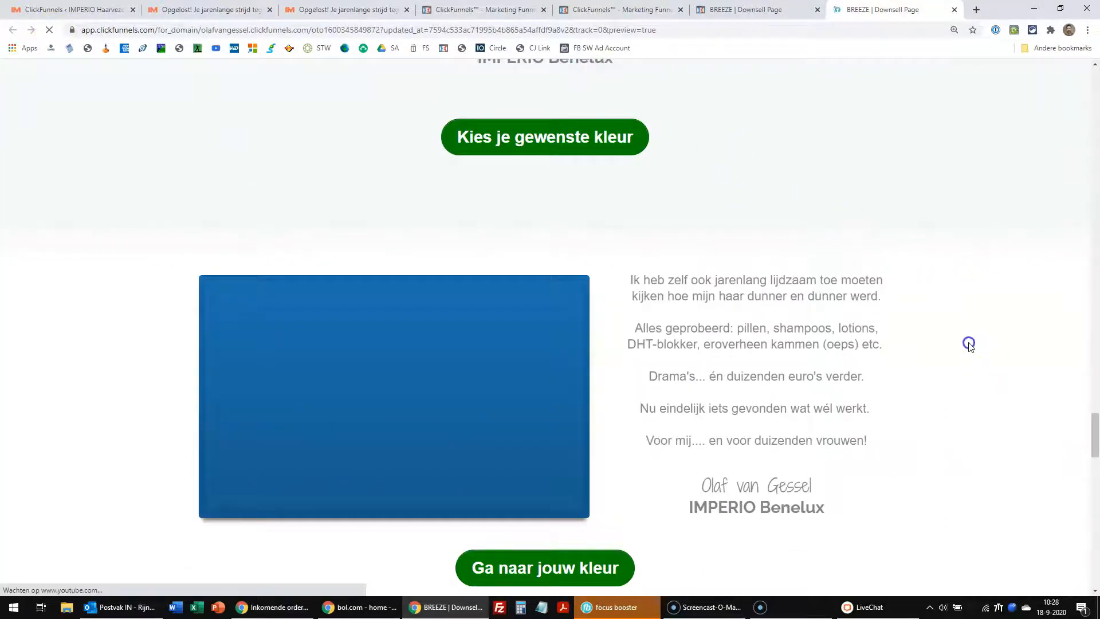
pyautogui.press('Home')
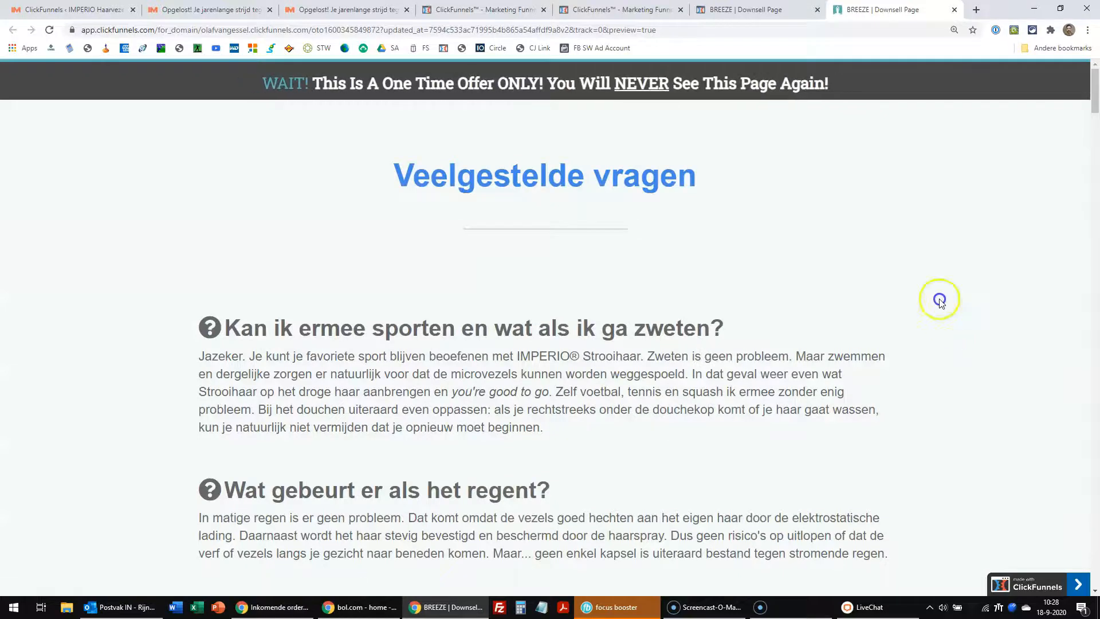
pyautogui.scroll(-15, 940, 300)
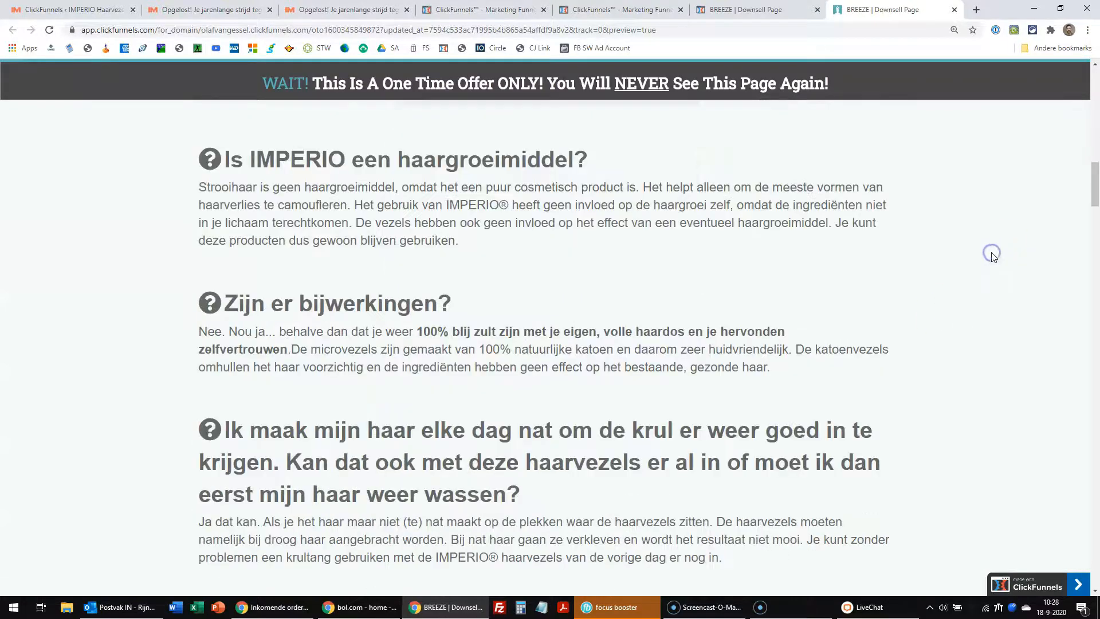
pyautogui.scroll(-15, 993, 256)
pyautogui.scroll(-7, 993, 256)
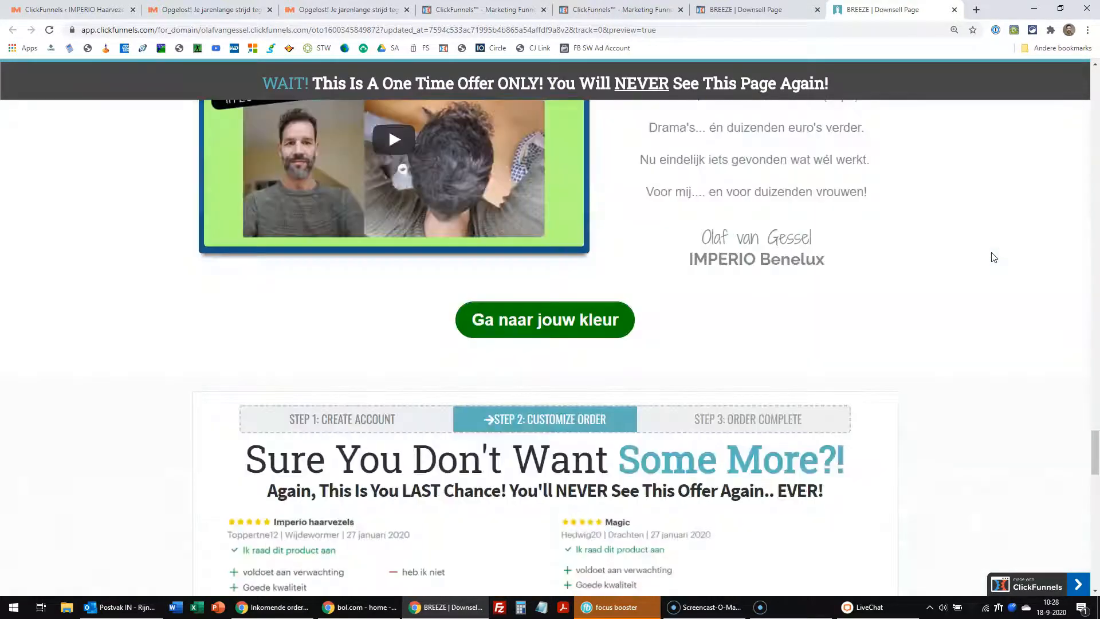
pyautogui.scroll(-3, 992, 256)
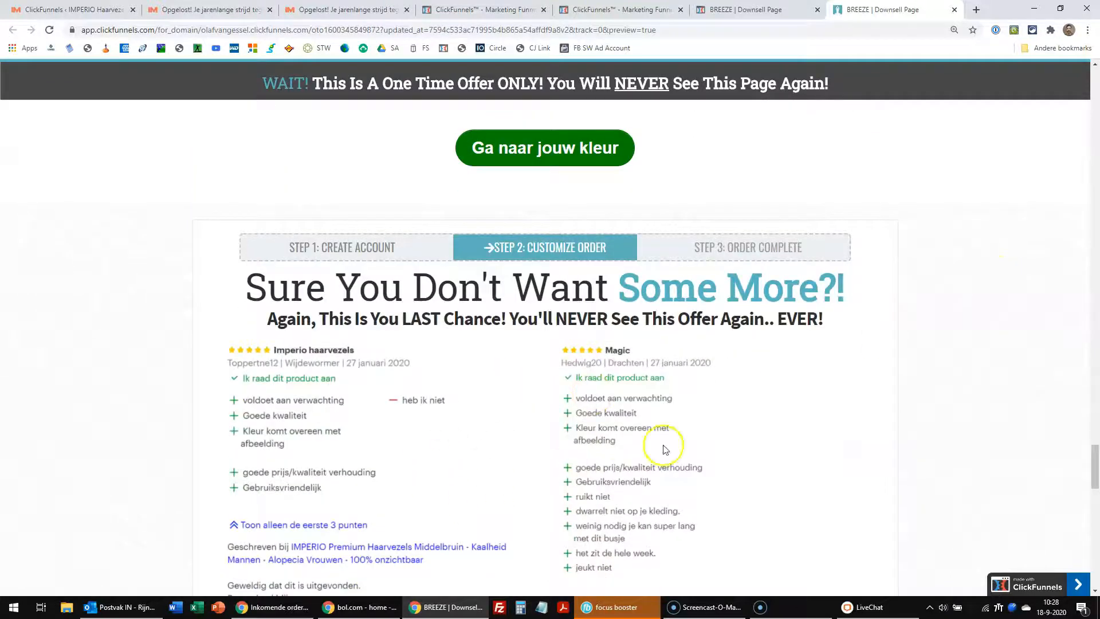
pyautogui.scroll(-7, 826, 362)
pyautogui.scroll(-7, 826, 363)
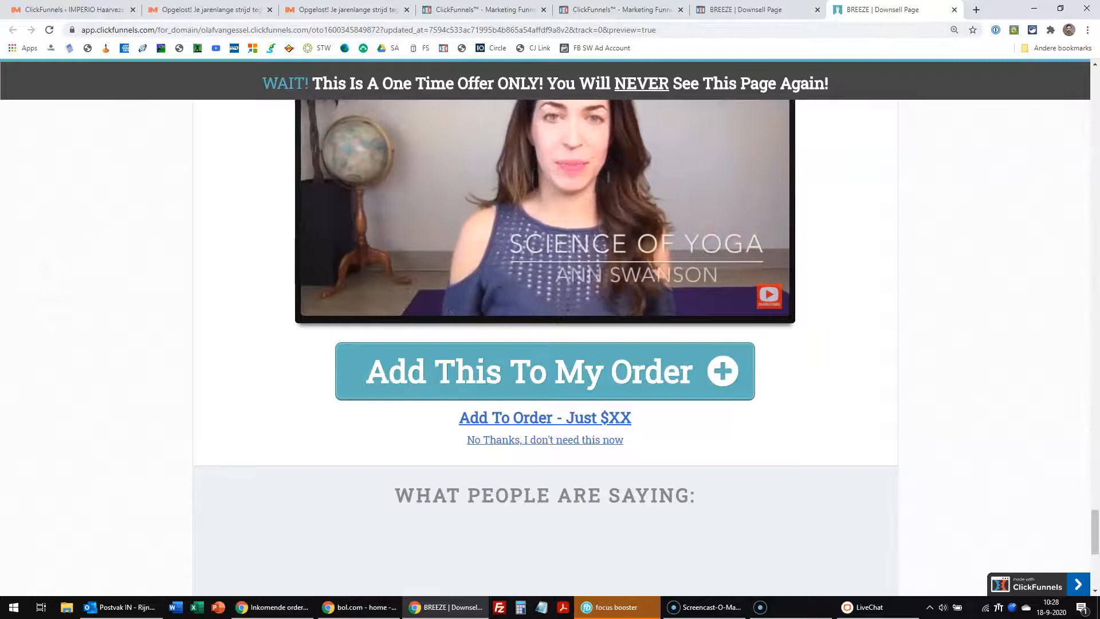
pyautogui.click(765, 10)
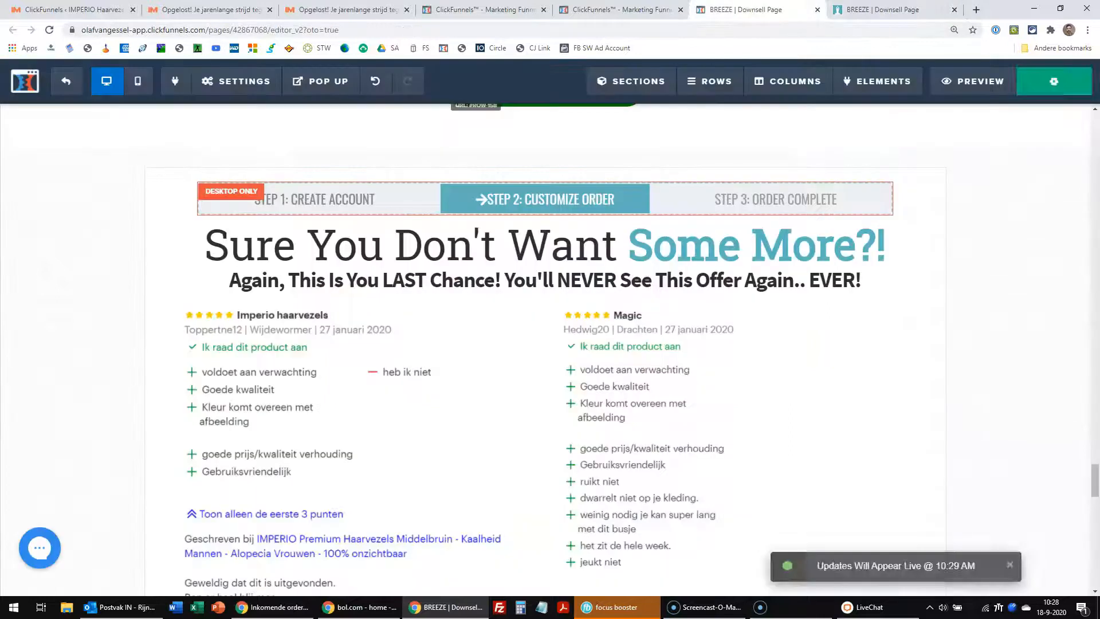
# Close the downsell and funnel template tabs and open the Imperio Haarvezels funnel from the overview of all funnels
pyautogui.moveTo(940, 238)
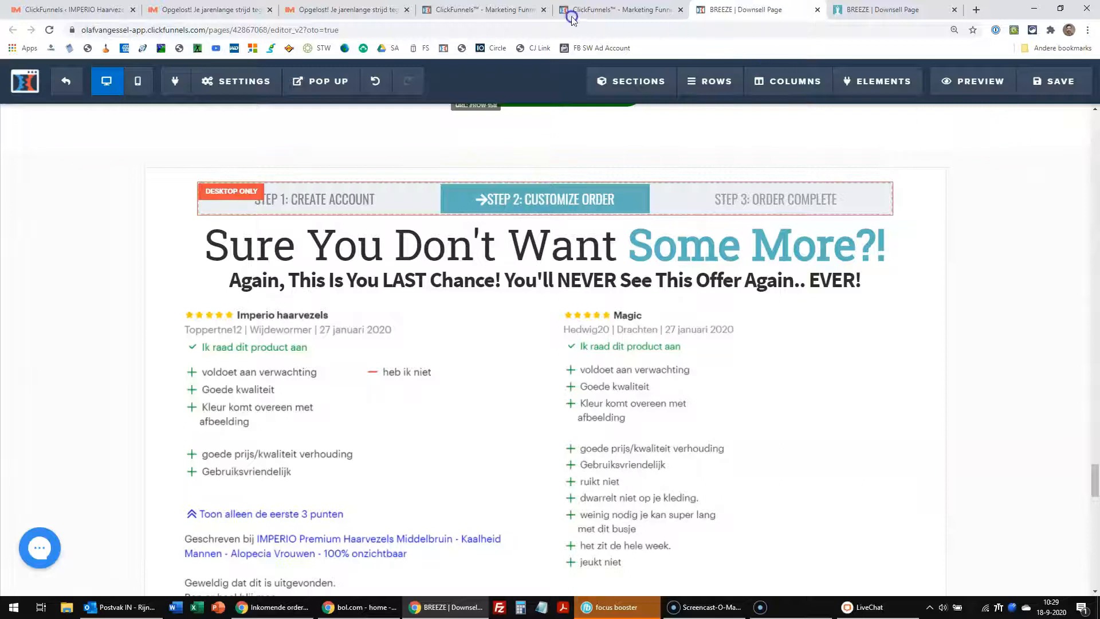
pyautogui.click(500, 6)
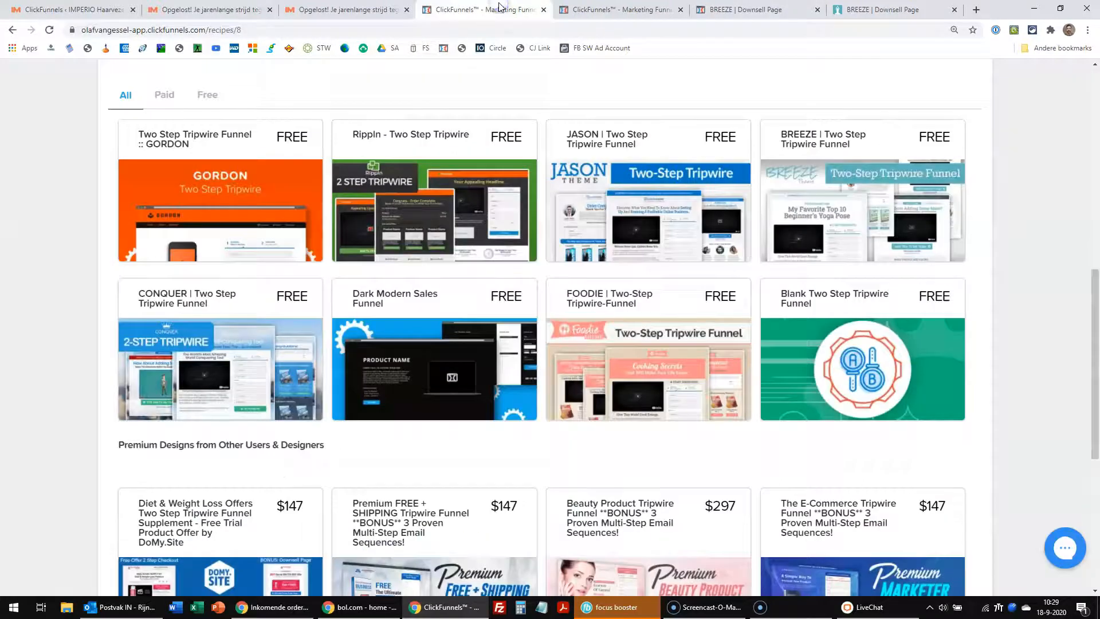
pyautogui.click(608, 7)
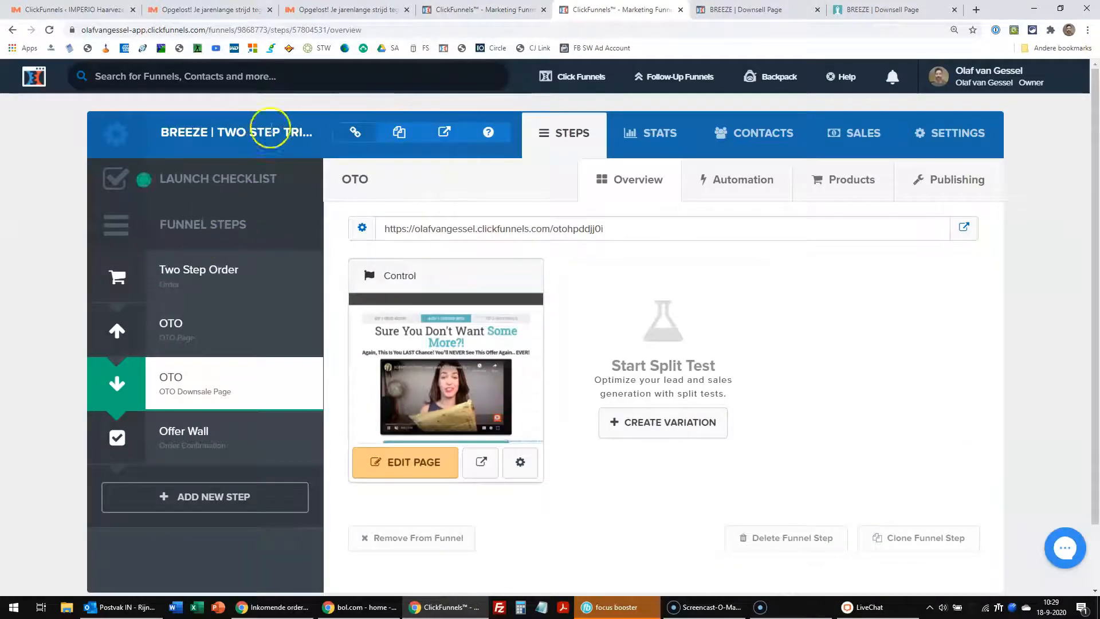
pyautogui.click(565, 108)
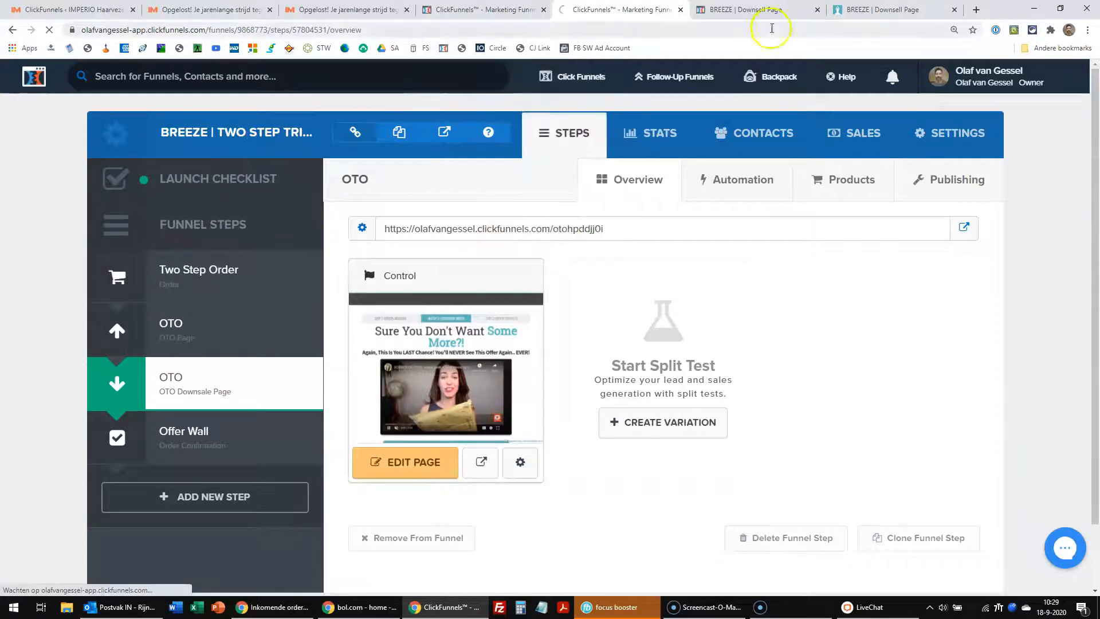
pyautogui.click(820, 10)
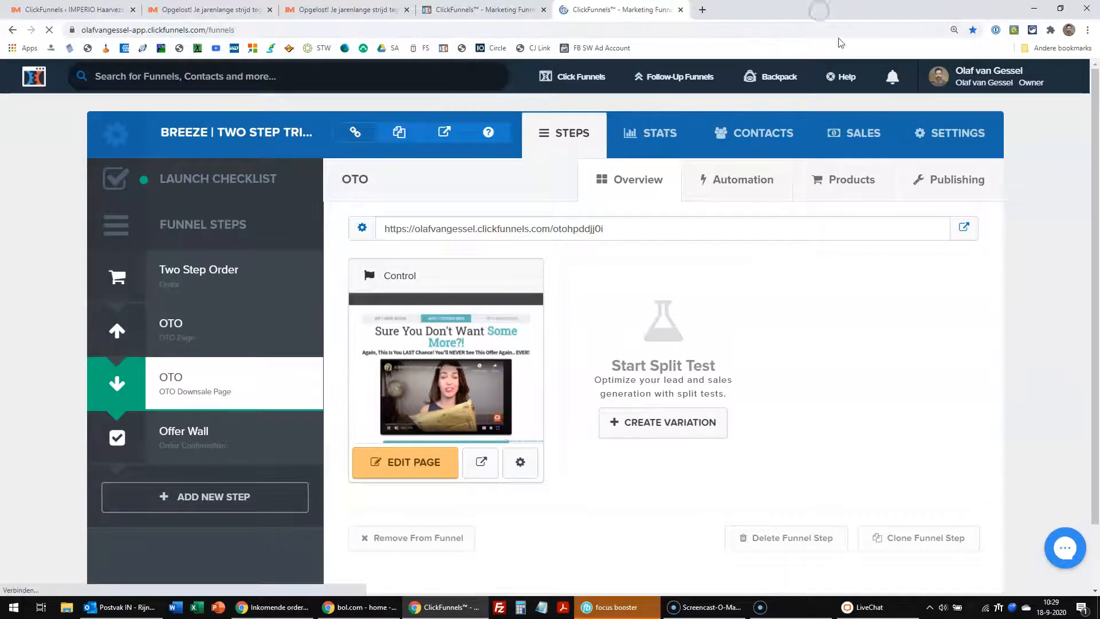
pyautogui.click(820, 9)
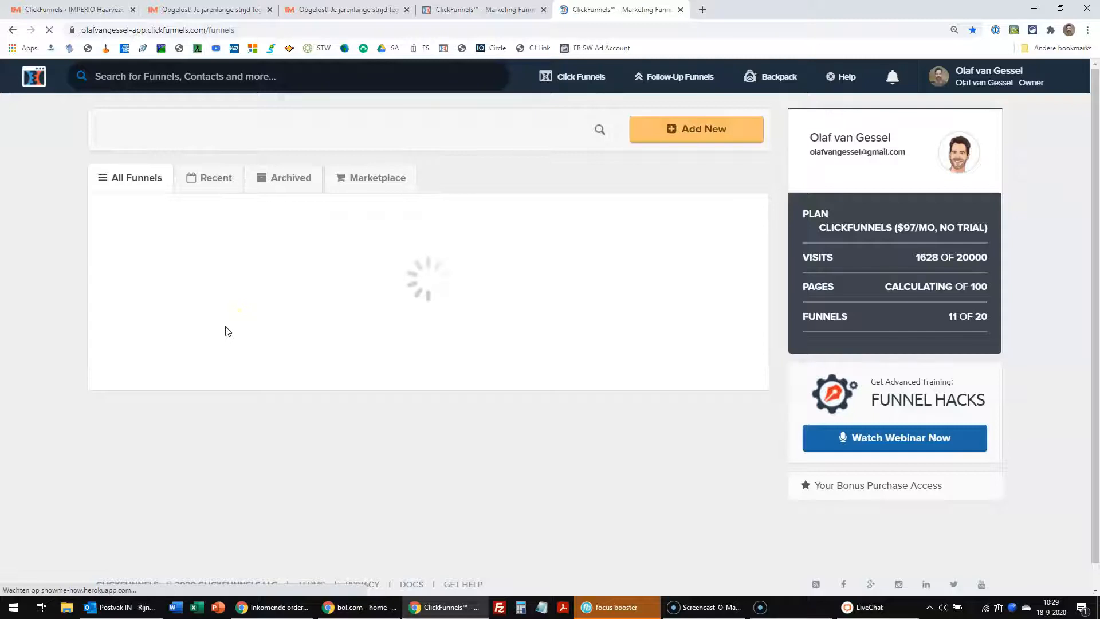
pyautogui.click(544, 10)
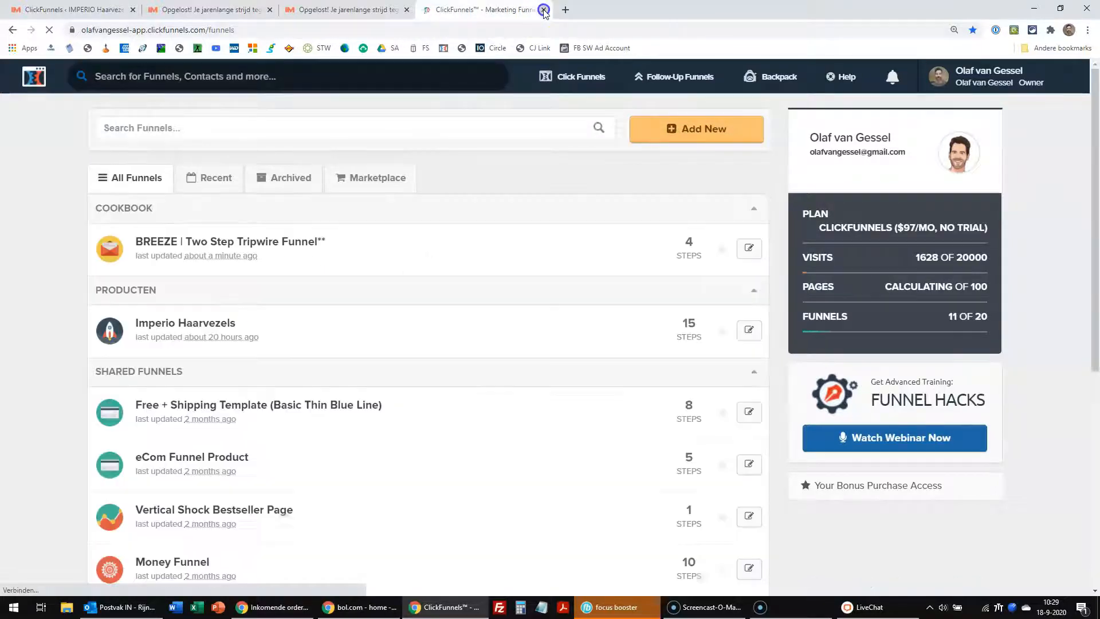
pyautogui.click(185, 318)
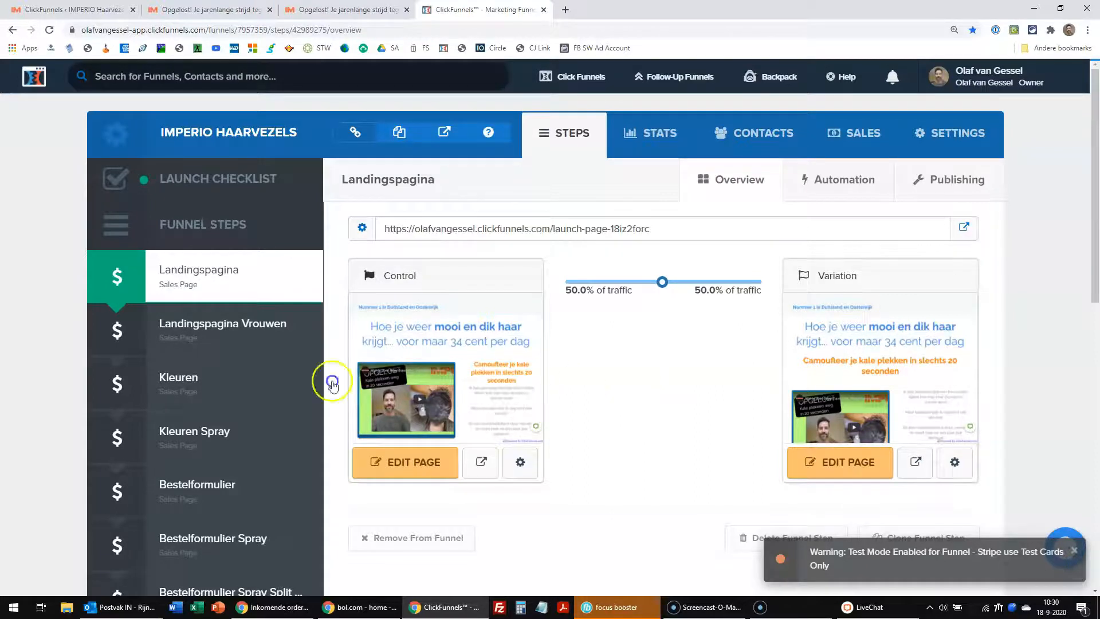
# View the Kleuren step of the Imperio Haarvezels funnel and return to the Landingspagina step with its split test
pyautogui.click(181, 377)
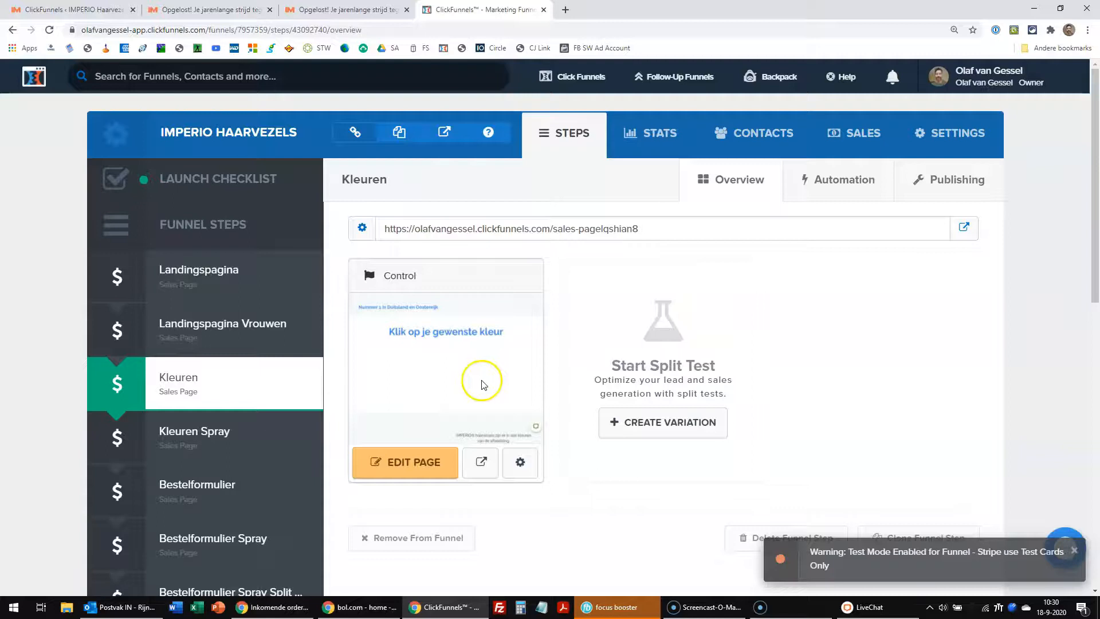
pyautogui.click(194, 271)
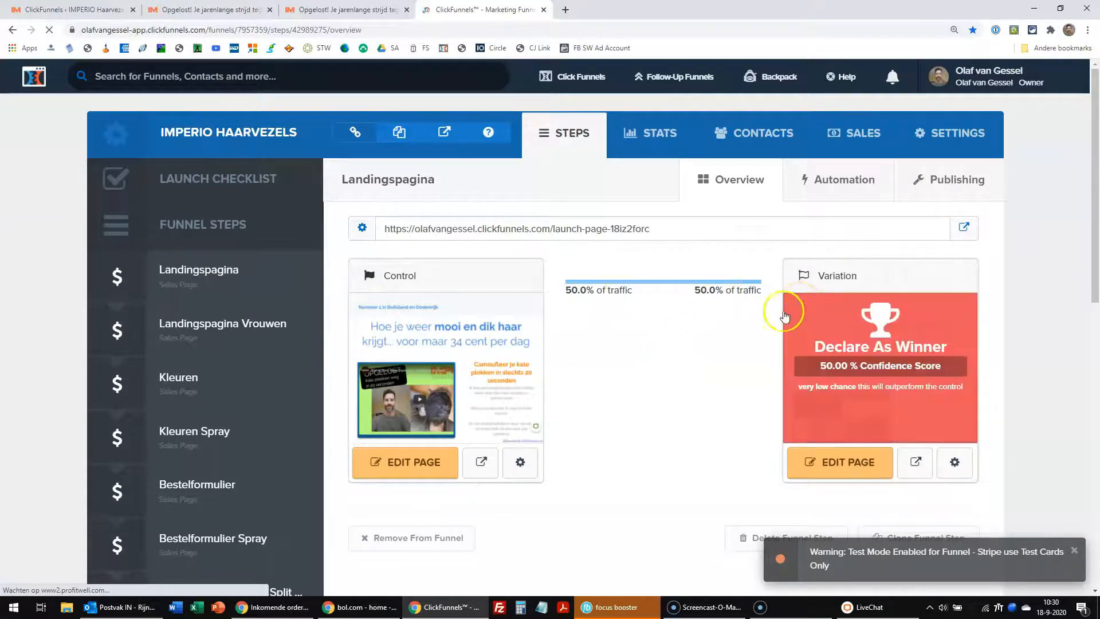
# Open the statistics of the Imperio Haarvezels funnel and dismiss the Test Mode and Funnel Updates notices
pyautogui.click(653, 137)
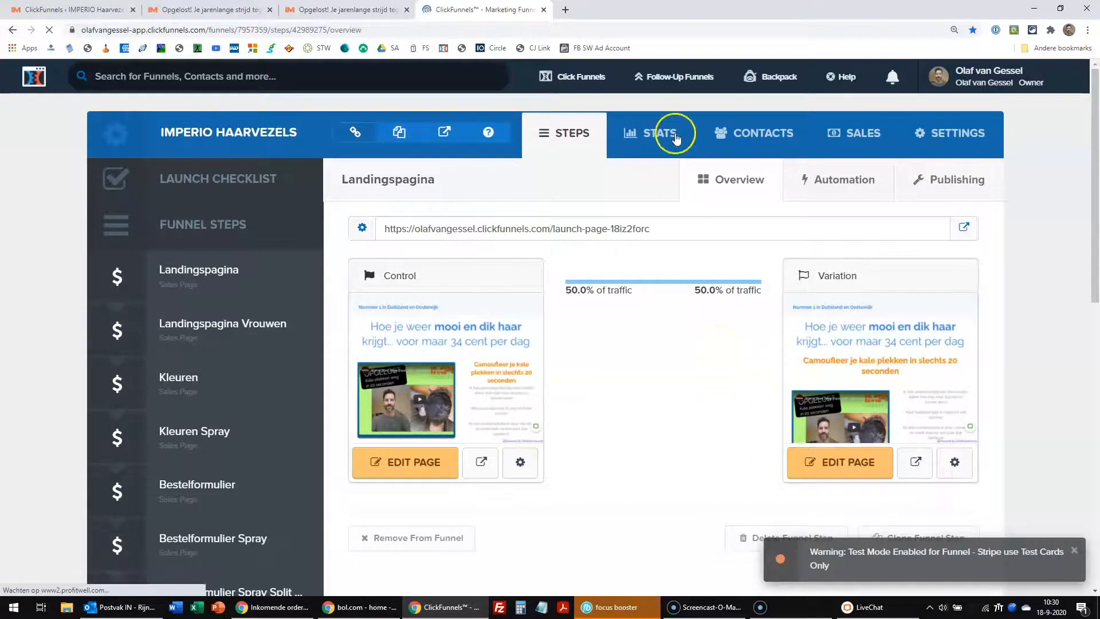
pyautogui.click(659, 390)
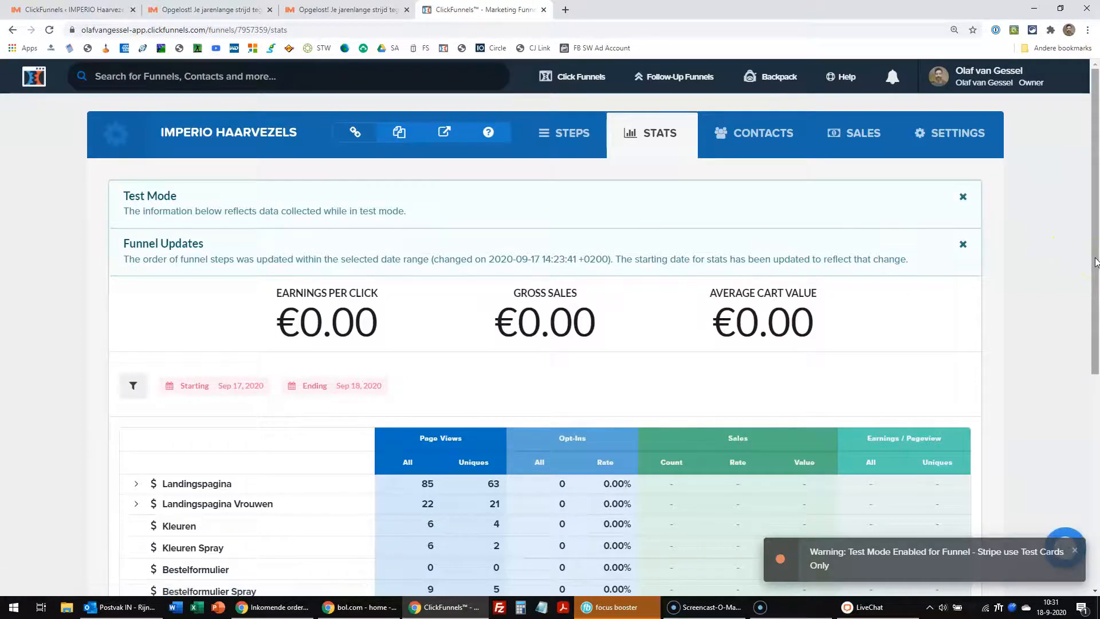
pyautogui.moveTo(1095, 262); pyautogui.dragTo(1095, 266)
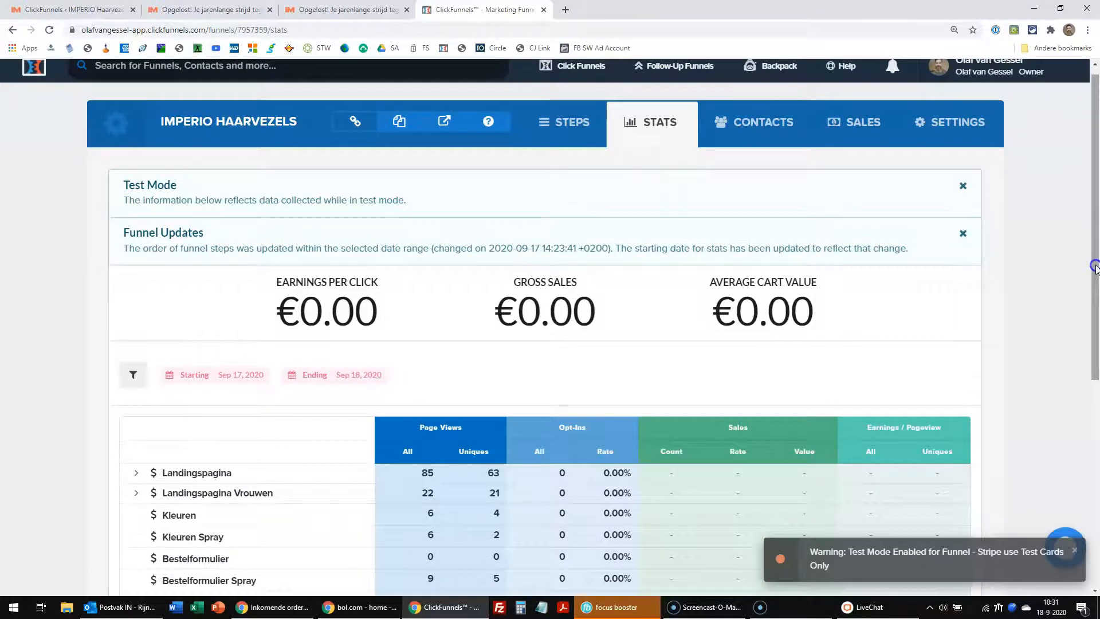
pyautogui.click(965, 189)
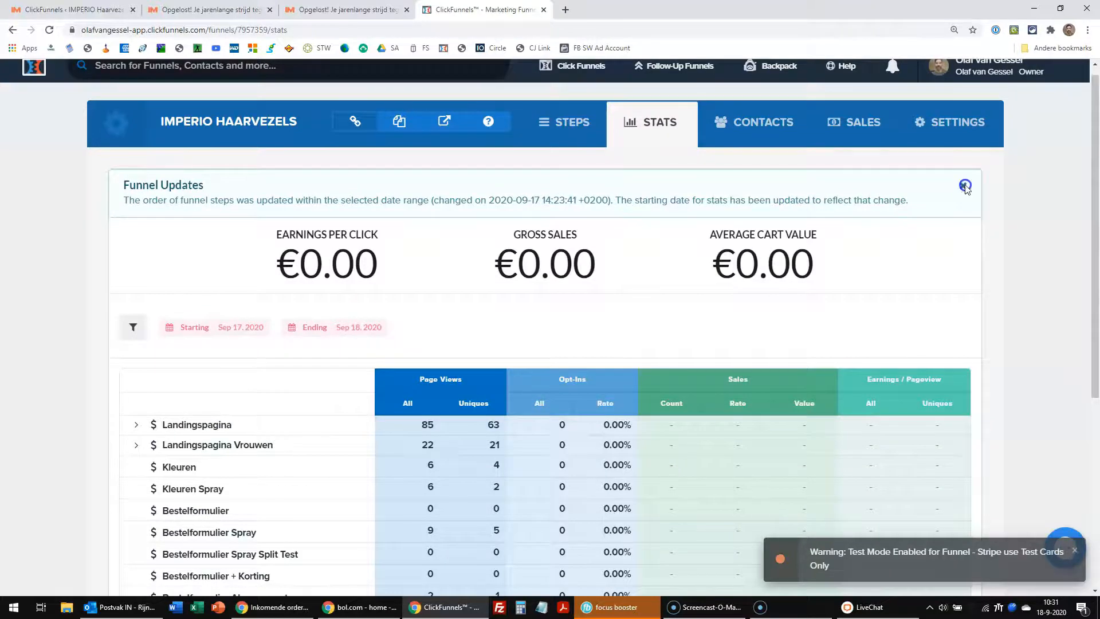
pyautogui.click(965, 186)
# Filter the funnel statistics with a start date of September 1, 2020 and review the page views per step
pyautogui.click(241, 285)
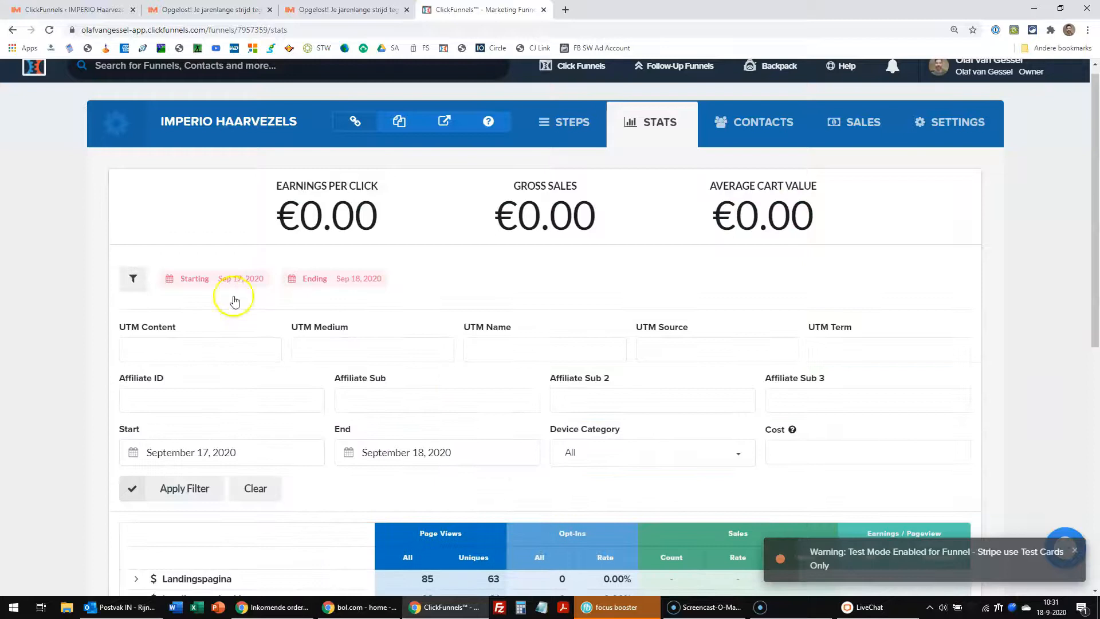
pyautogui.click(198, 452)
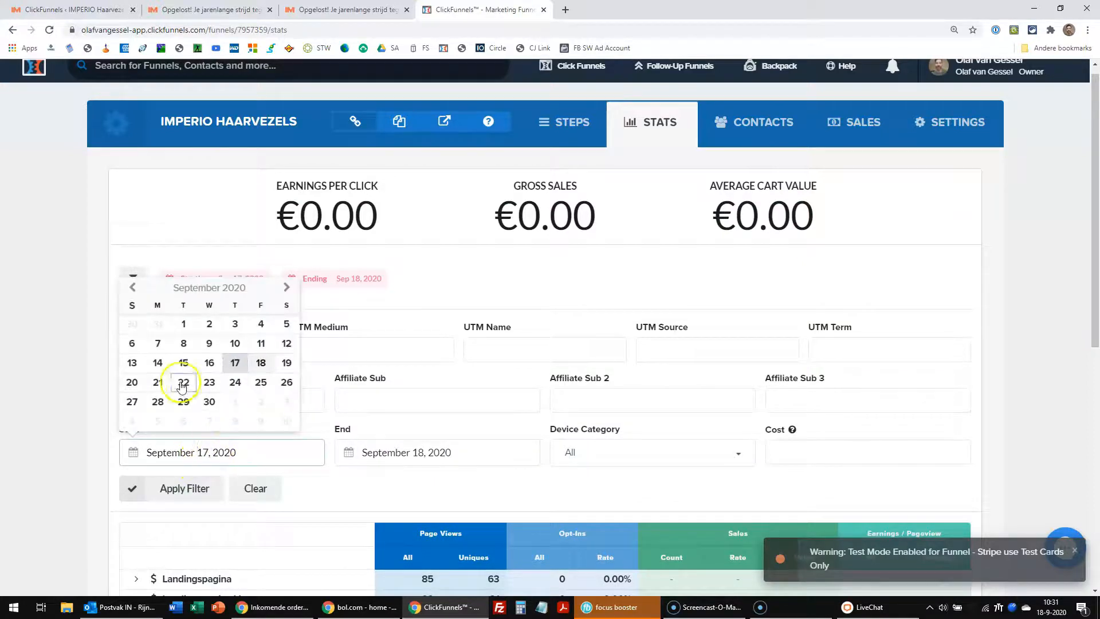
pyautogui.click(183, 324)
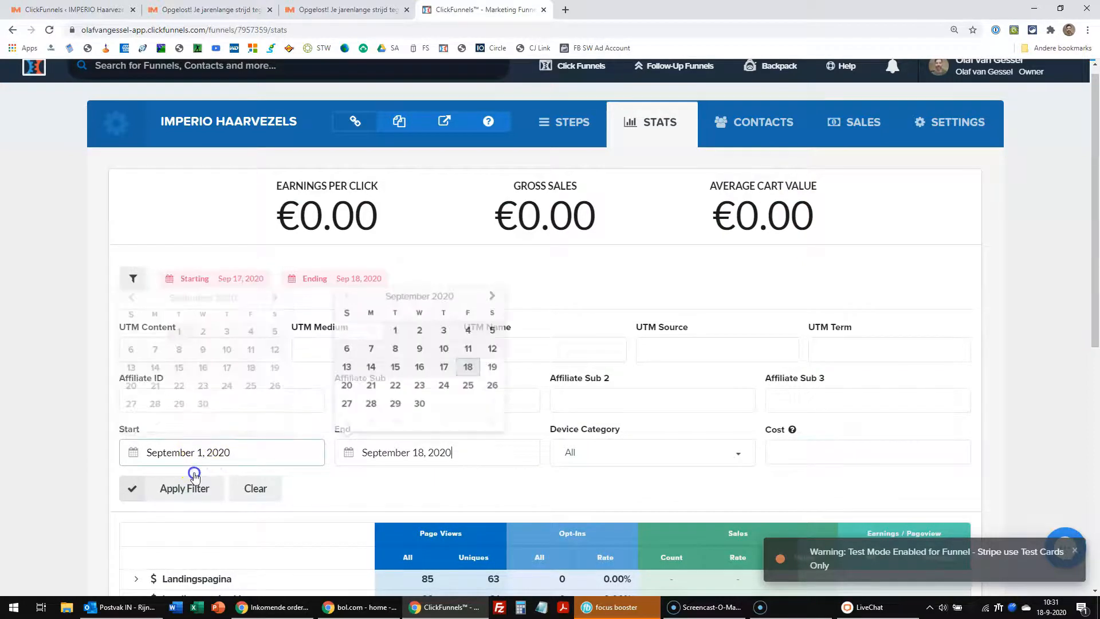
pyautogui.click(193, 476)
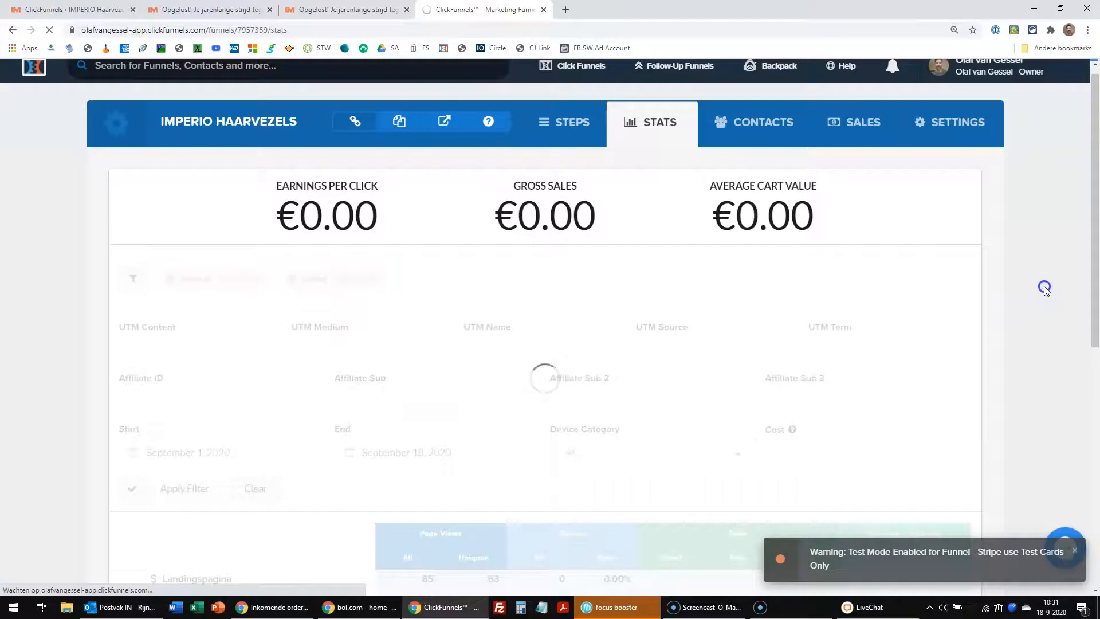
pyautogui.scroll(-1, 1053, 277)
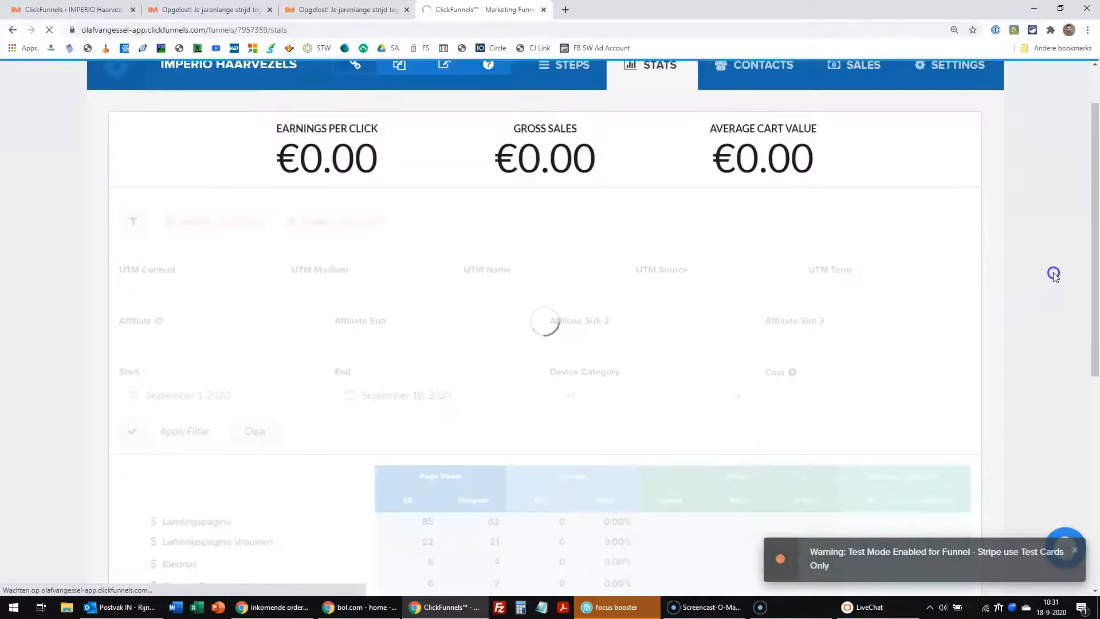
pyautogui.scroll(-1, 1054, 275)
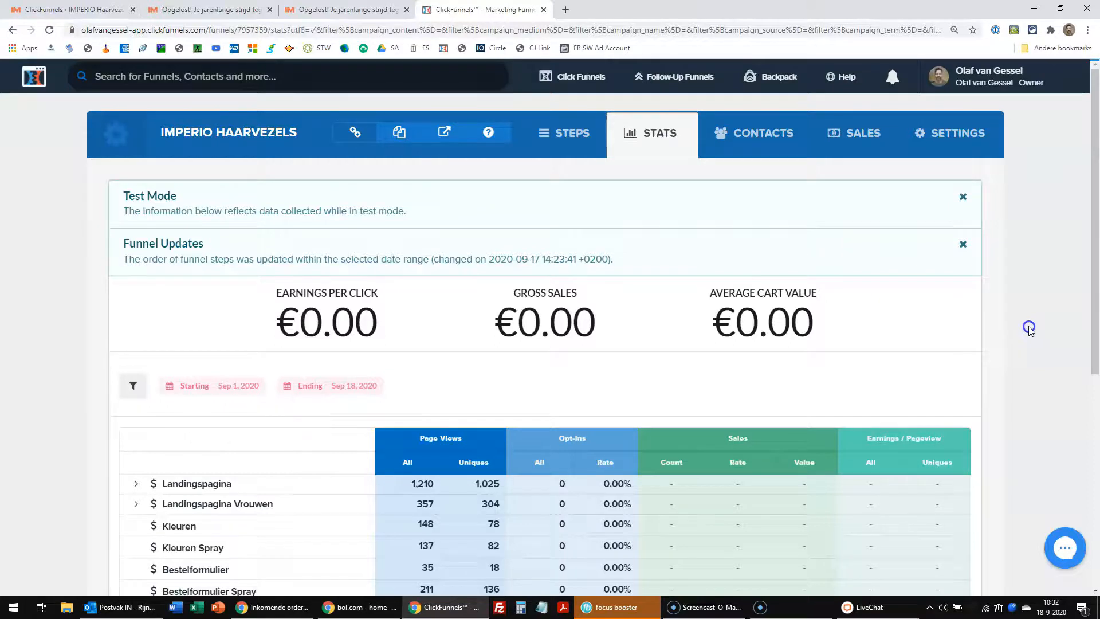
# Return to the overview of all funnels and open the BREEZE funnel's Two Step Order page in the page editor
pyautogui.moveTo(573, 77)
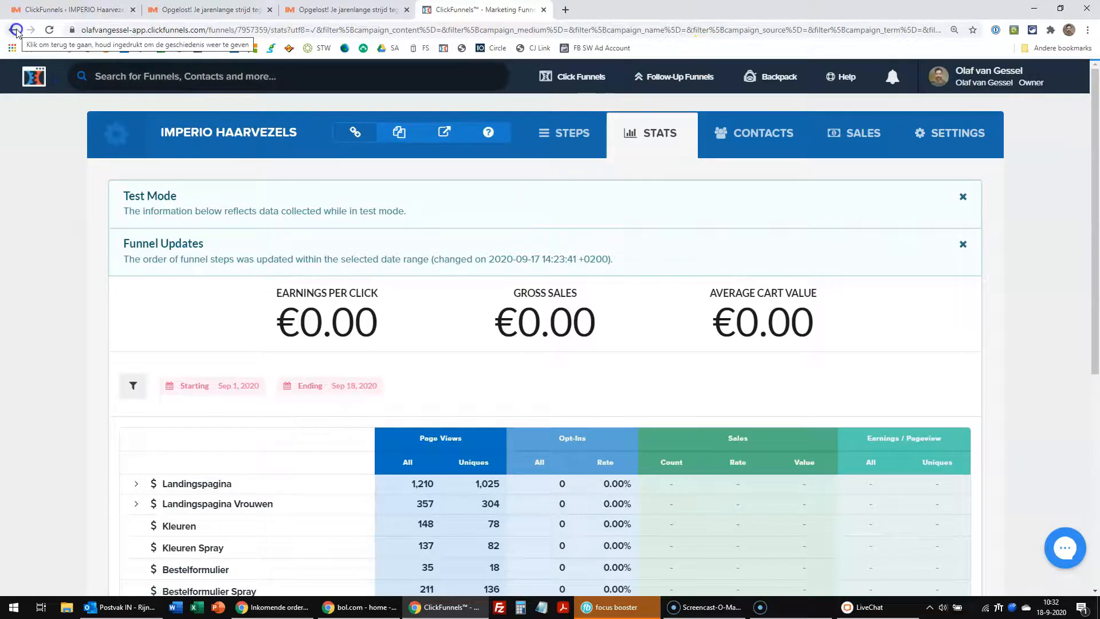
pyautogui.click(546, 137)
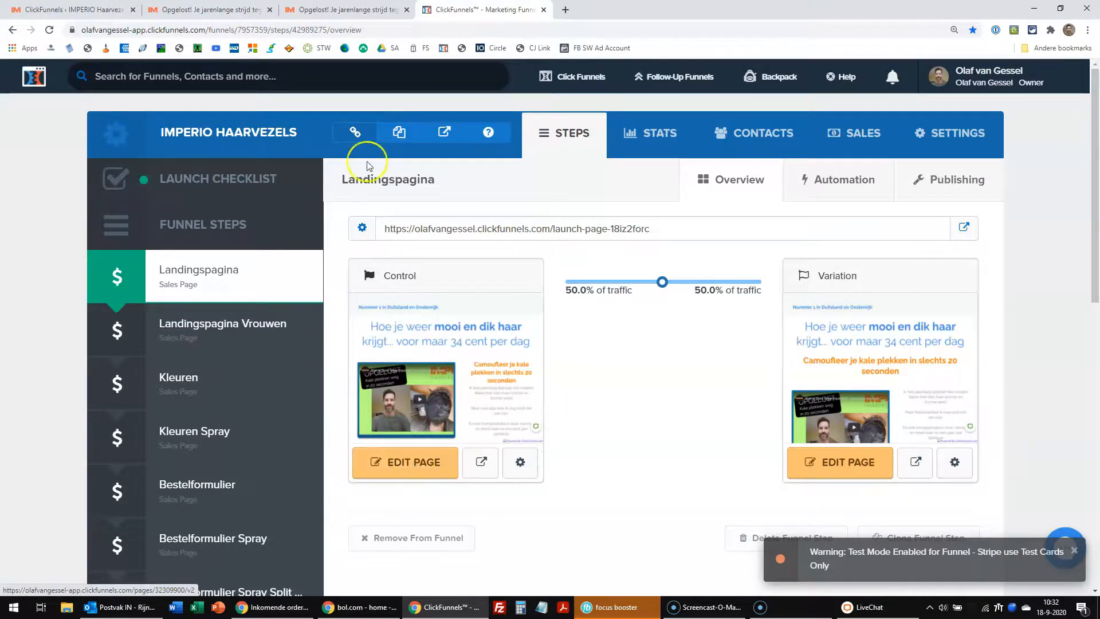
pyautogui.moveTo(576, 81)
pyautogui.click(572, 108)
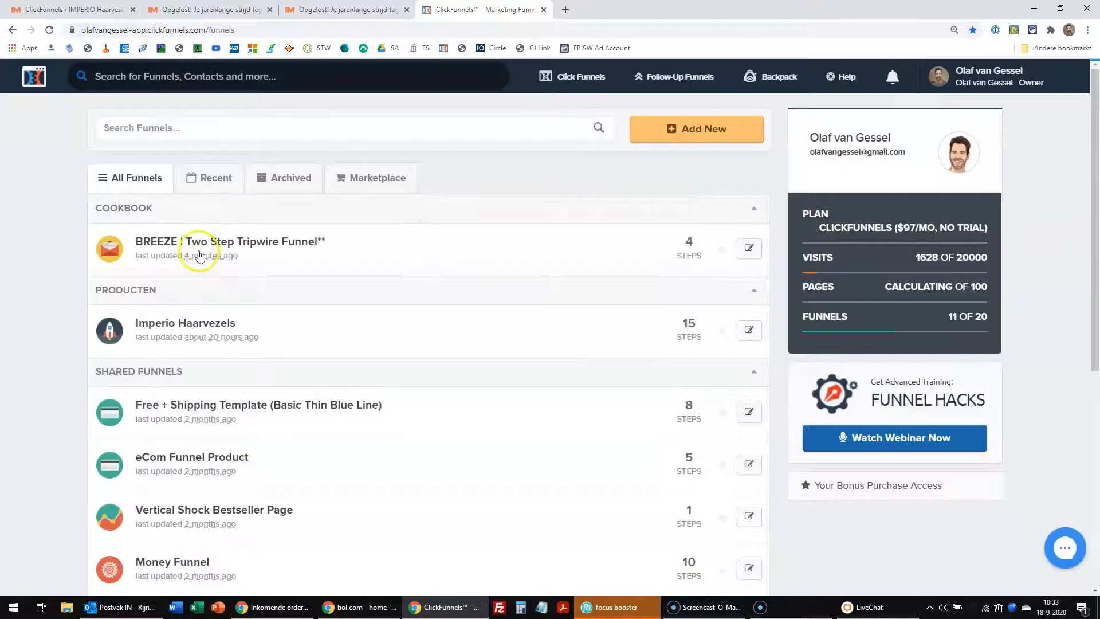
pyautogui.click(201, 247)
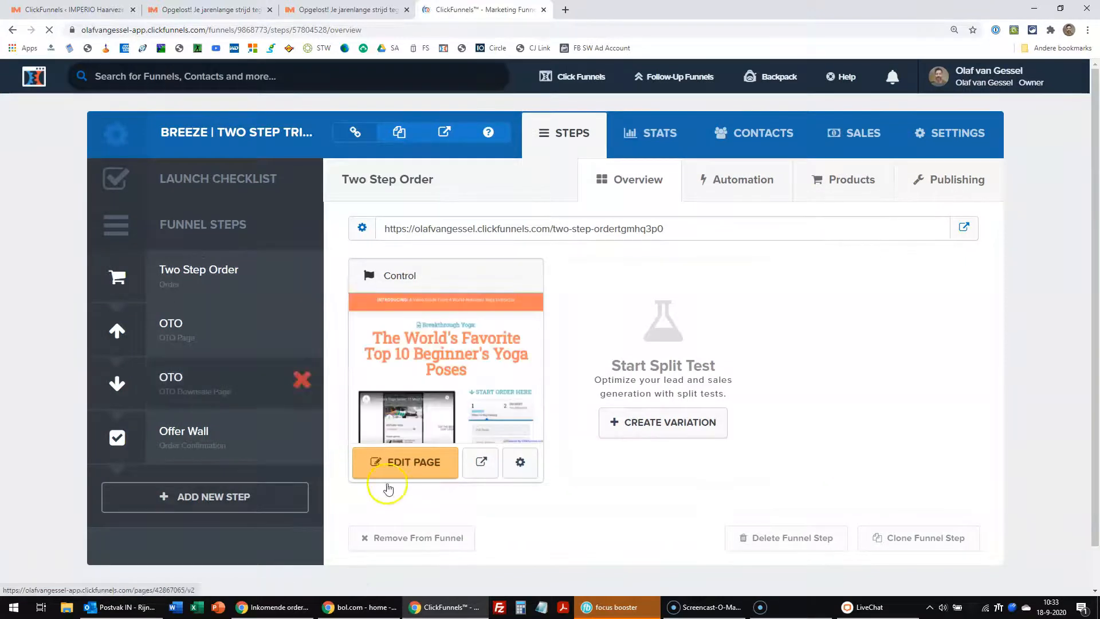
pyautogui.click(414, 462)
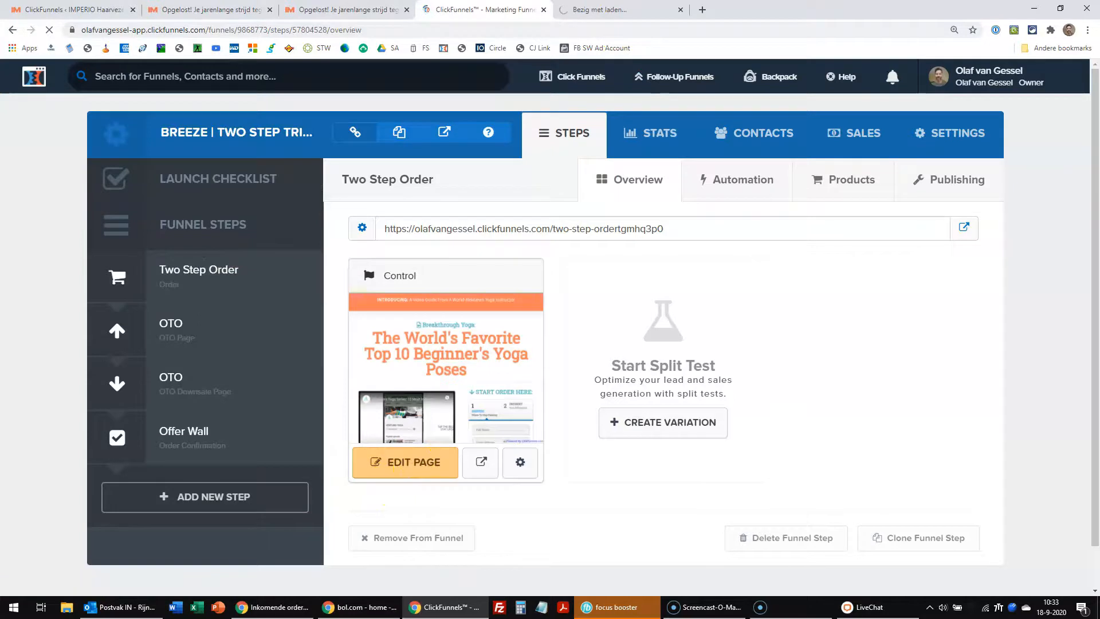
pyautogui.click(599, 10)
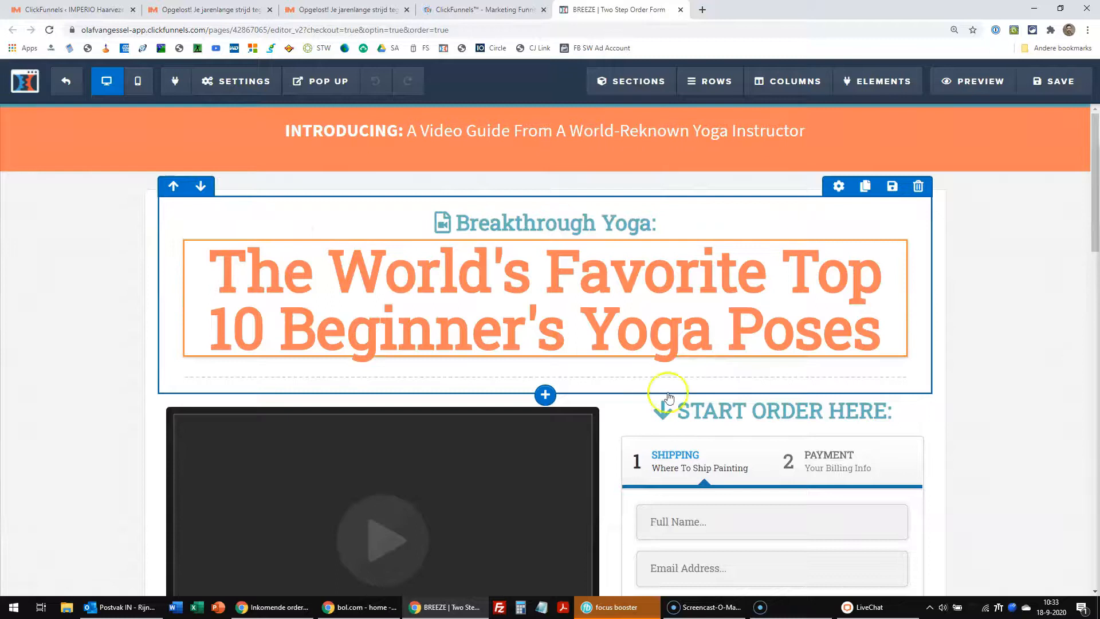
# Review the Two Step Order page in desktop view and switch the editor to mobile view
pyautogui.moveTo(1093, 240)
pyautogui.mouseDown()
pyautogui.moveTo(1086, 431)
pyautogui.moveTo(1069, 507)
pyautogui.moveTo(1099, 247)
pyautogui.mouseUp()
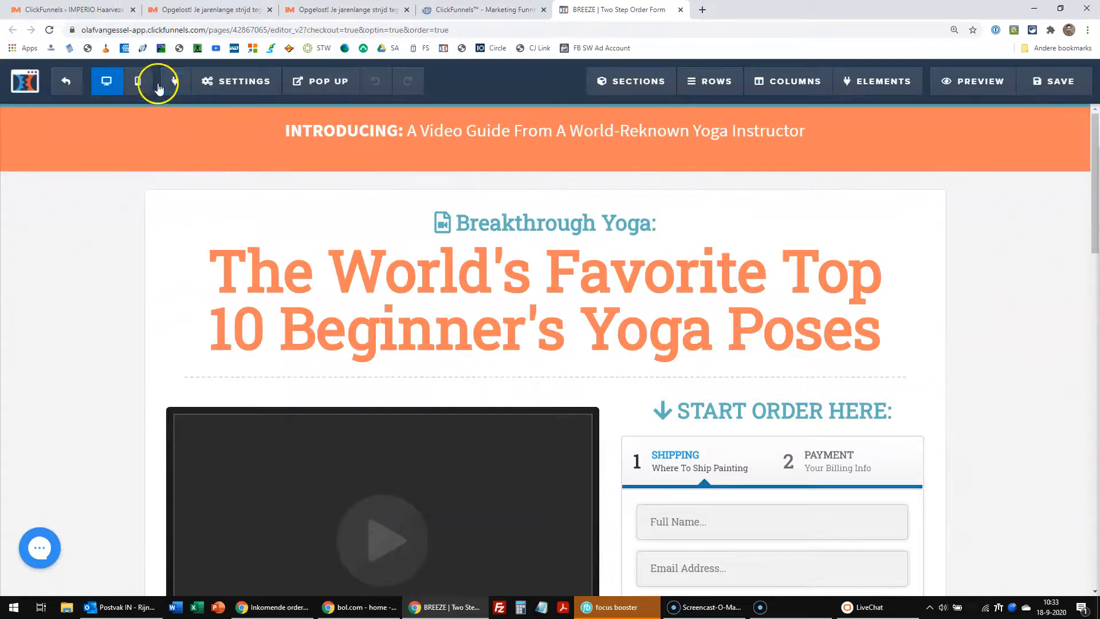
pyautogui.click(141, 86)
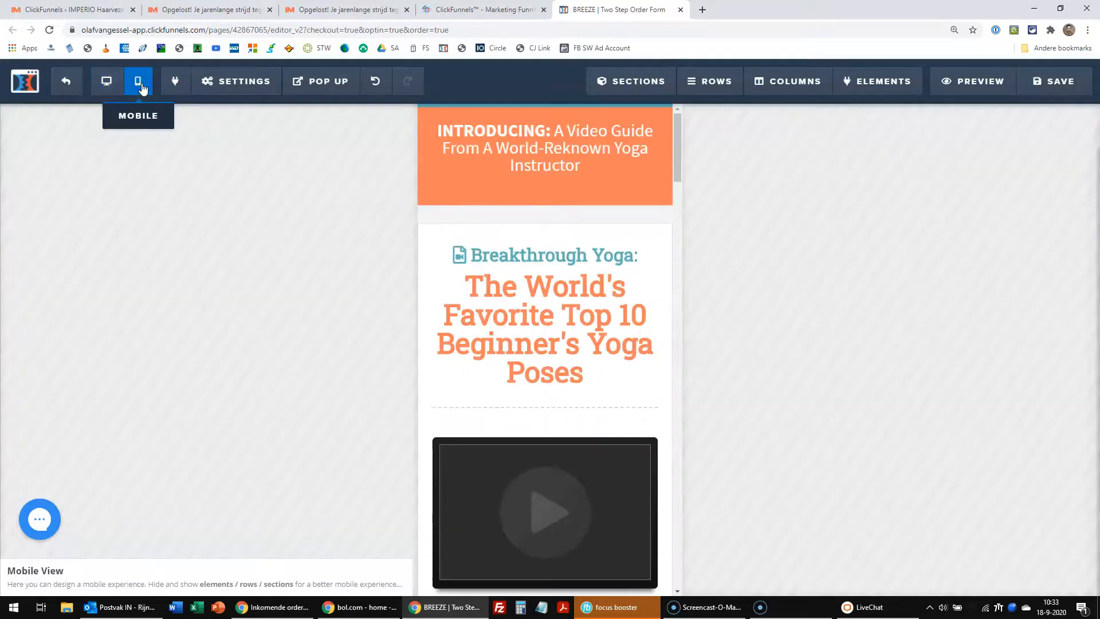
pyautogui.moveTo(680, 143)
pyautogui.mouseDown()
pyautogui.moveTo(697, 321)
pyautogui.moveTo(650, 575)
pyautogui.moveTo(668, 144)
pyautogui.mouseUp()
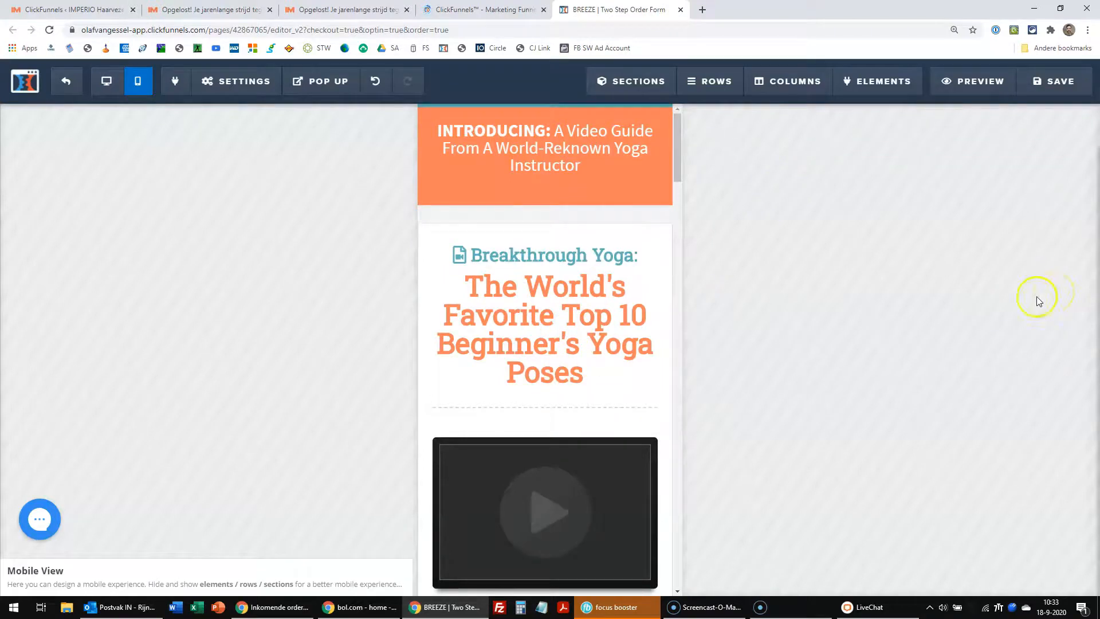
# Set the mobile font size of the headline "The World's Favorite Top 10 Beginner's Yoga Poses" to 24px and save the page
pyautogui.moveTo(615, 298)
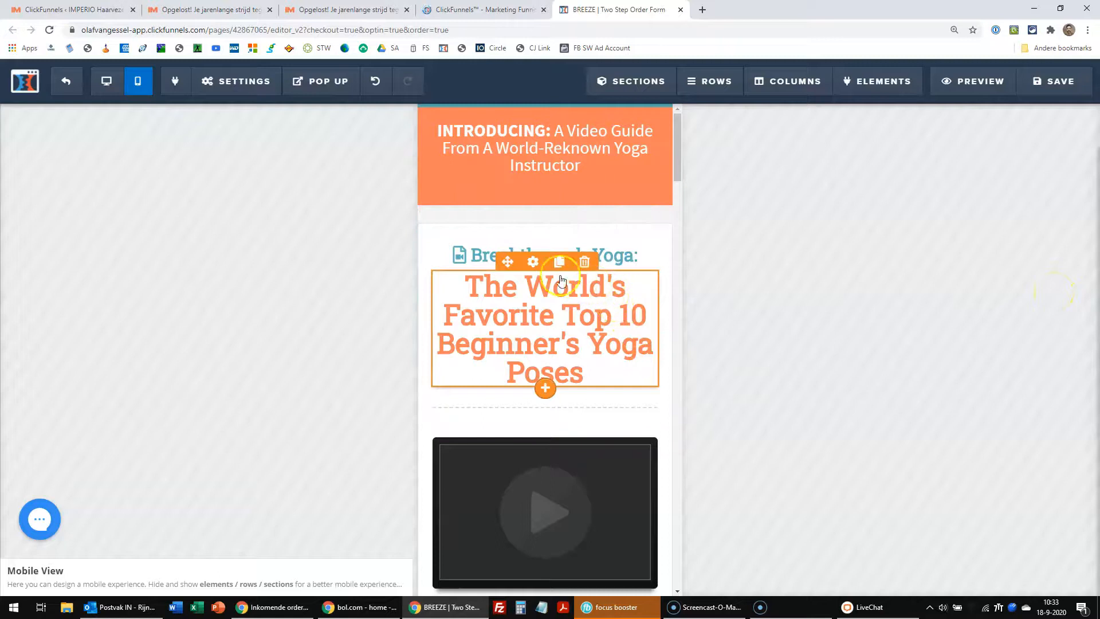
pyautogui.click(532, 264)
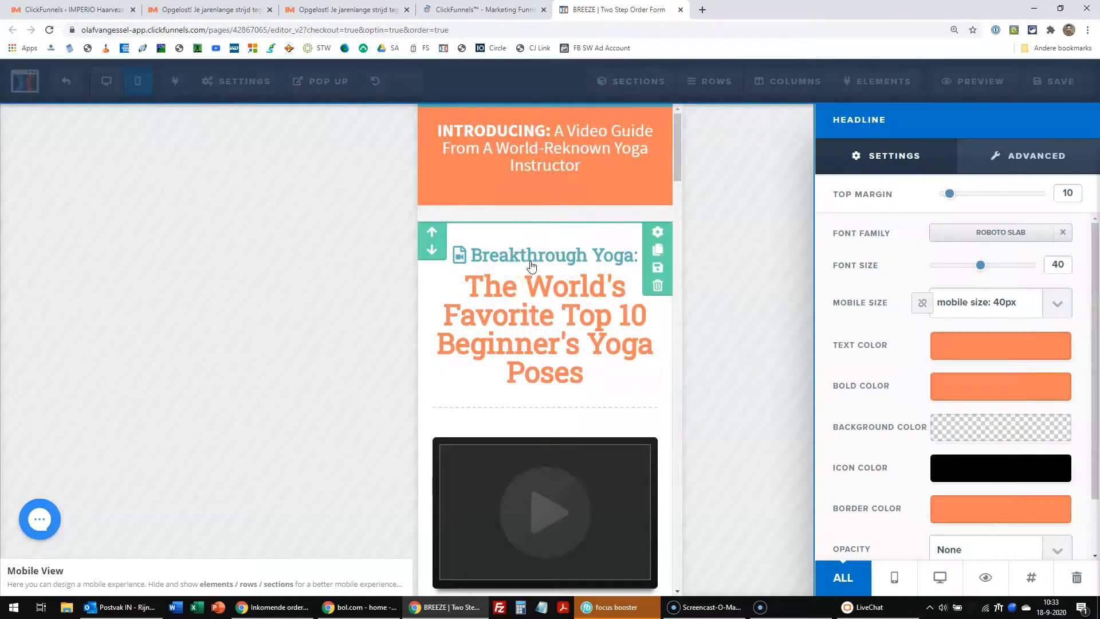
pyautogui.click(1058, 304)
pyautogui.scroll(1, 1031, 370)
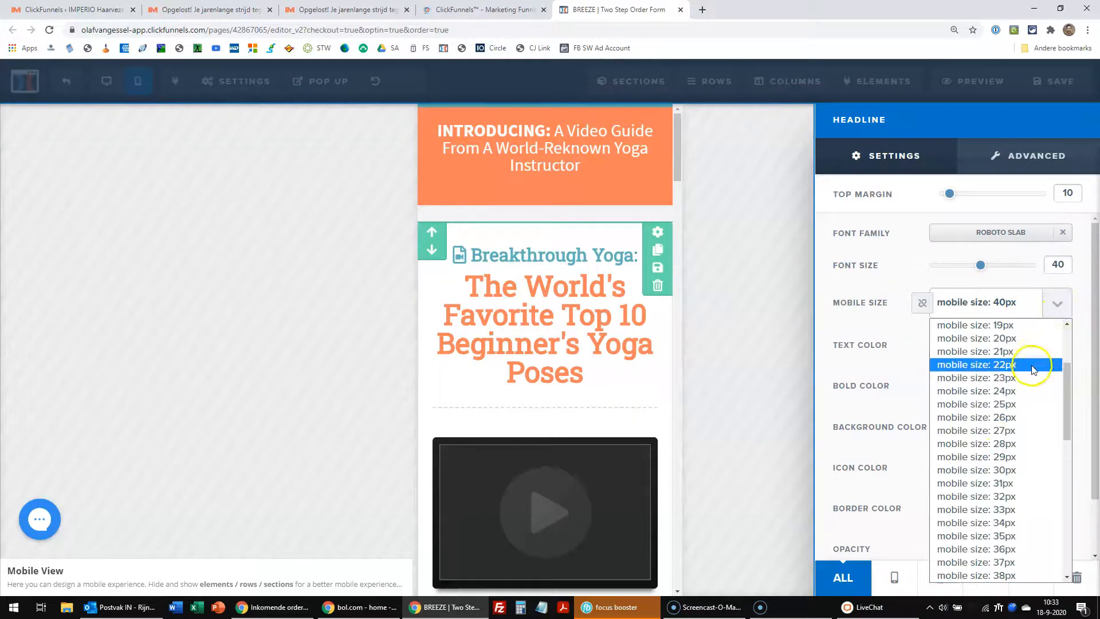
pyautogui.click(998, 444)
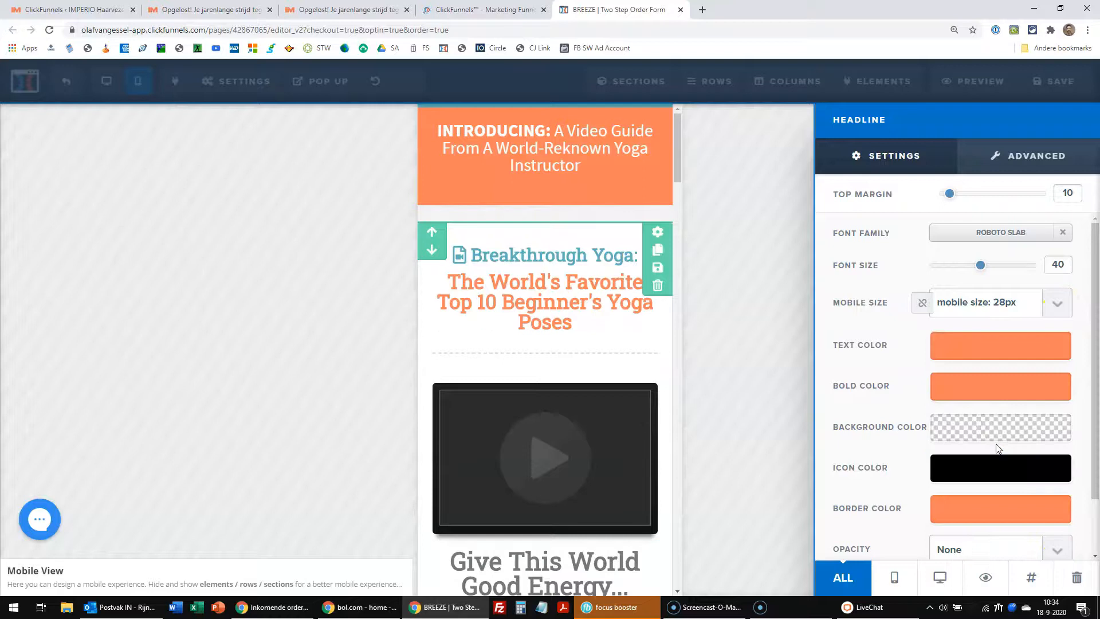
pyautogui.click(1064, 311)
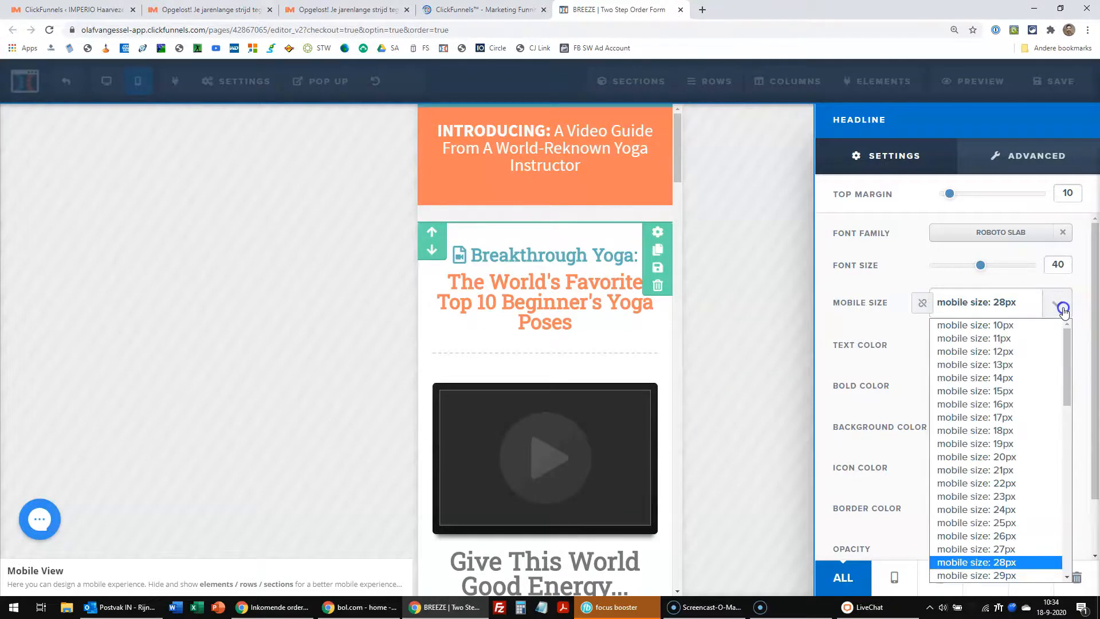
pyautogui.click(983, 511)
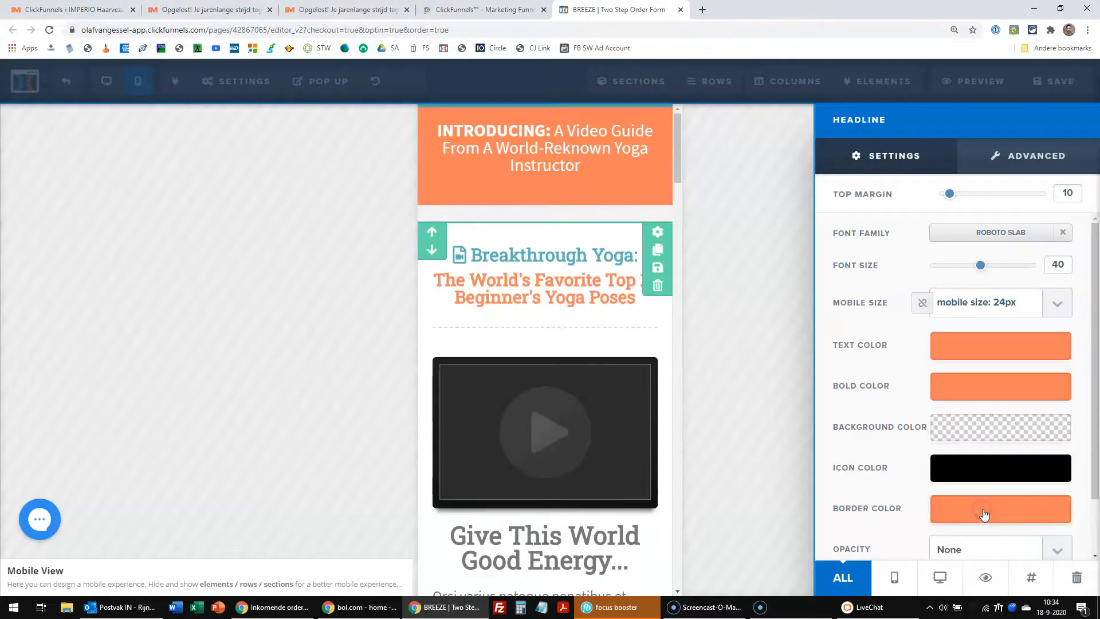
pyautogui.click(773, 456)
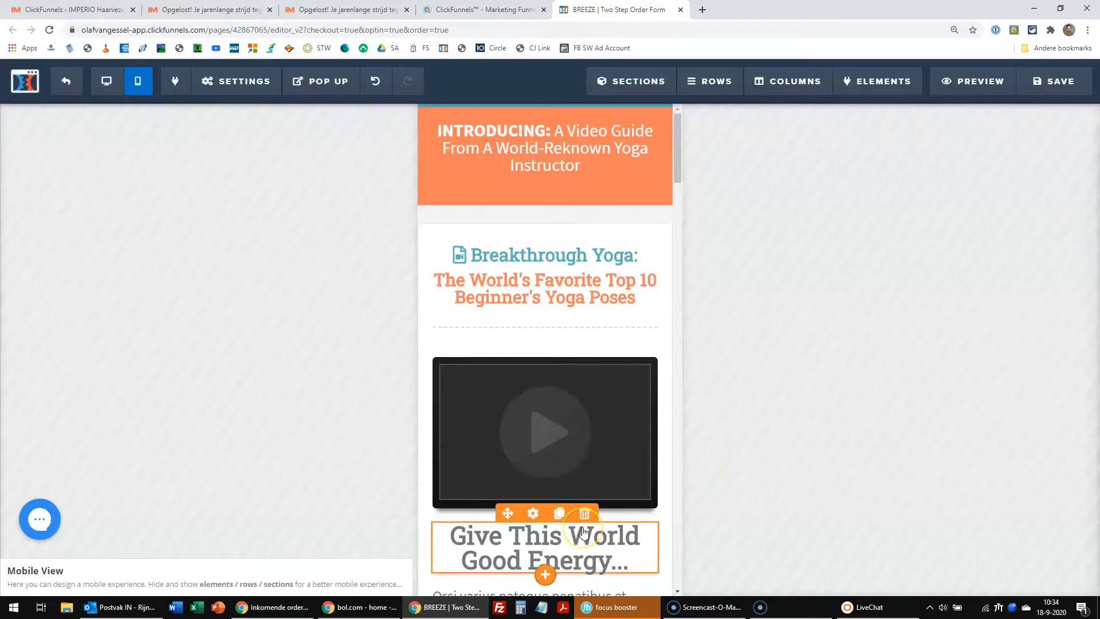
pyautogui.click(1054, 81)
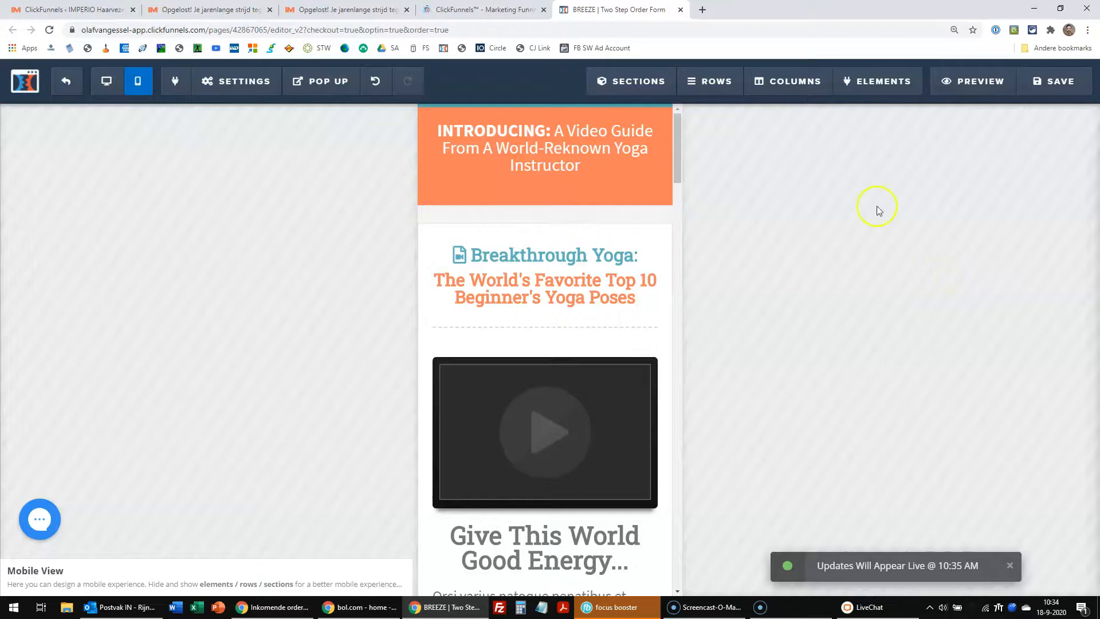
# Choose a smaller mobile font size for the "INTRODUCING: A Video Guide From A World-Reknown Yoga Instructor" headline
pyautogui.moveTo(542, 165)
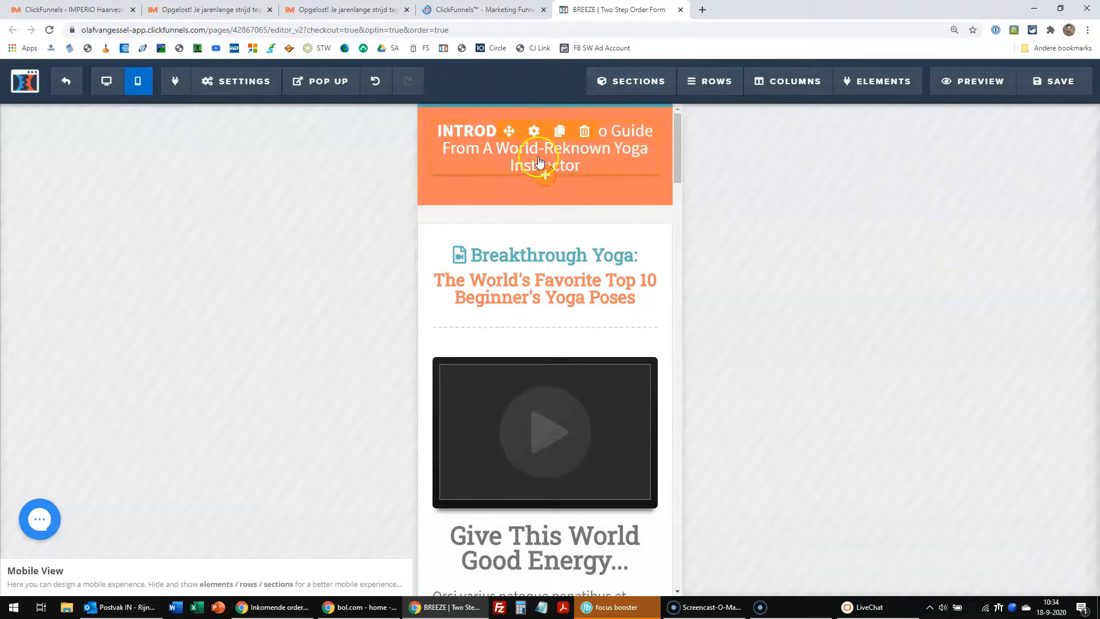
pyautogui.click(533, 133)
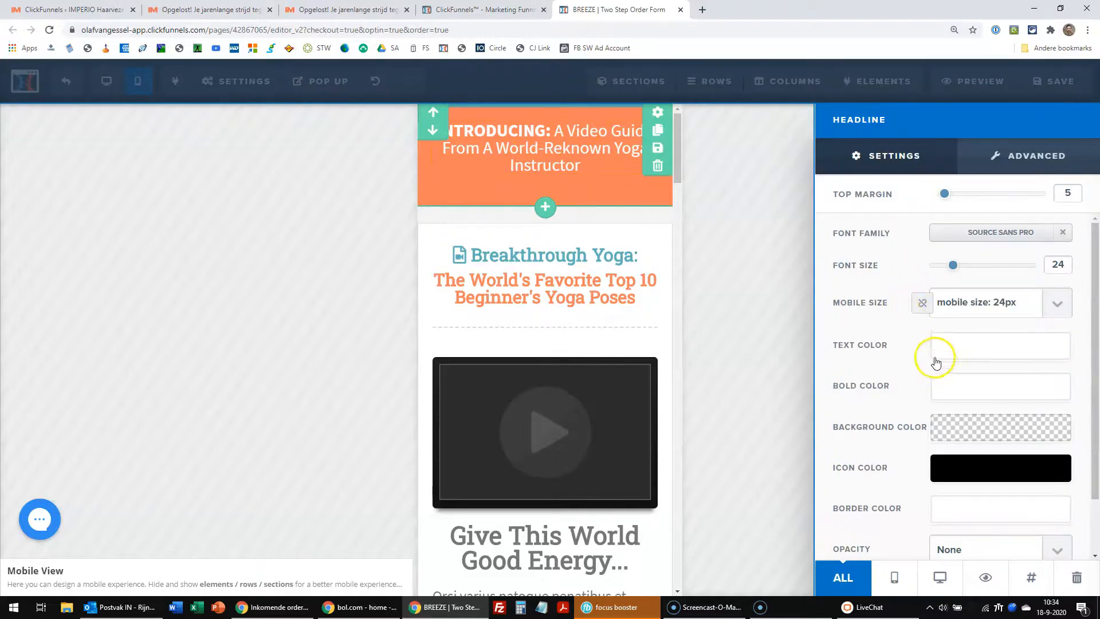
pyautogui.click(1053, 305)
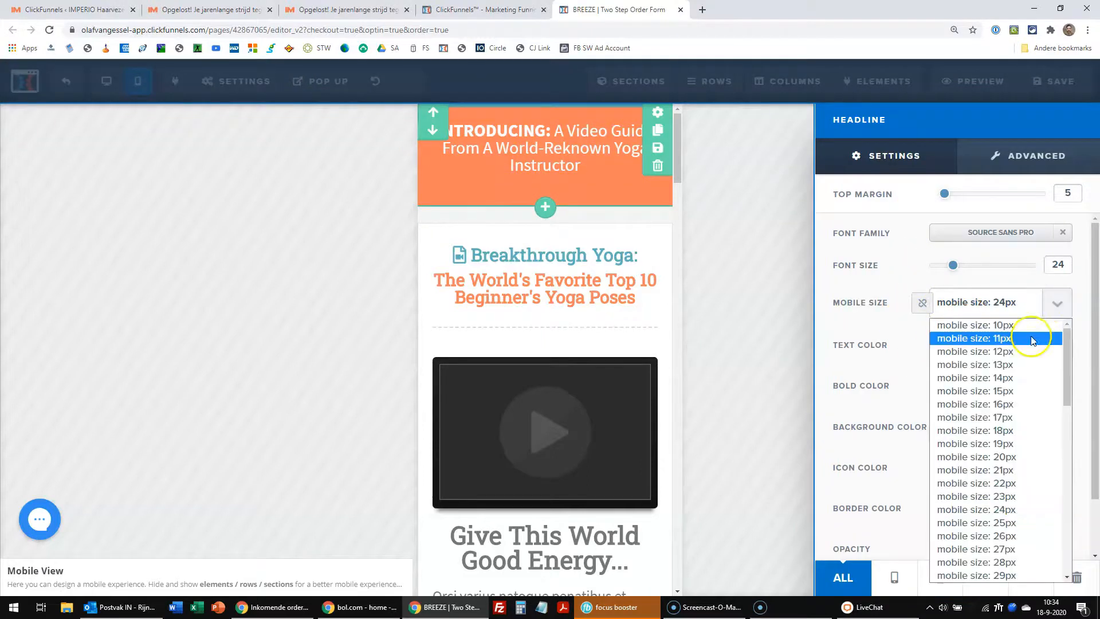
pyautogui.click(994, 466)
pyautogui.click(783, 363)
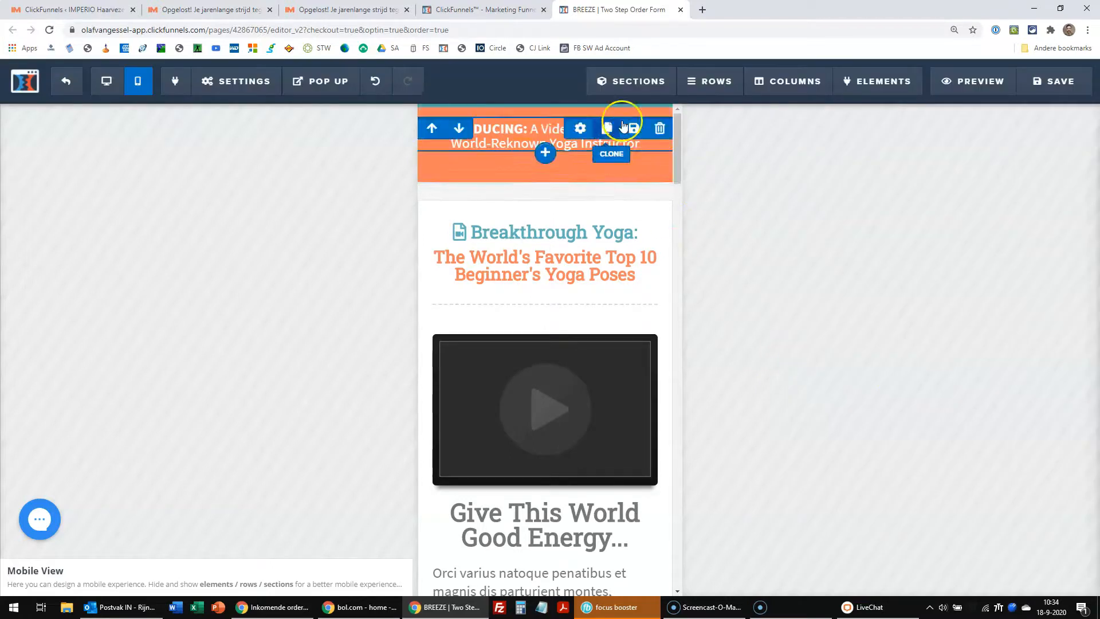
# Set the bottom padding of the orange "INTRODUCING" section to 15 and save the page
pyautogui.click(649, 116)
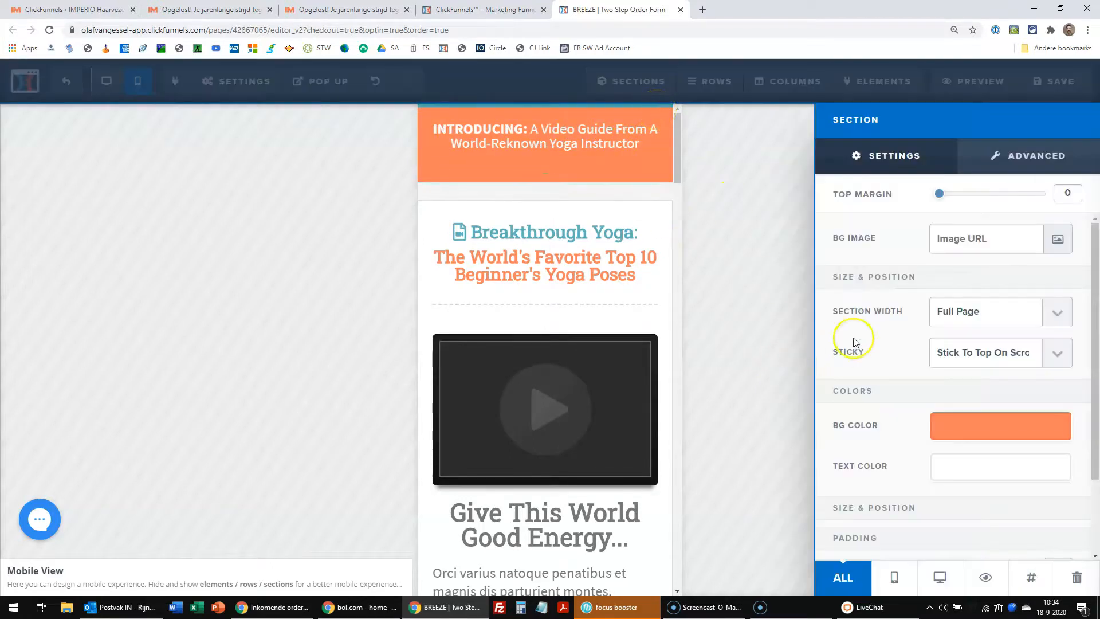
pyautogui.scroll(-2, 931, 346)
pyautogui.moveTo(977, 503); pyautogui.dragTo(950, 505)
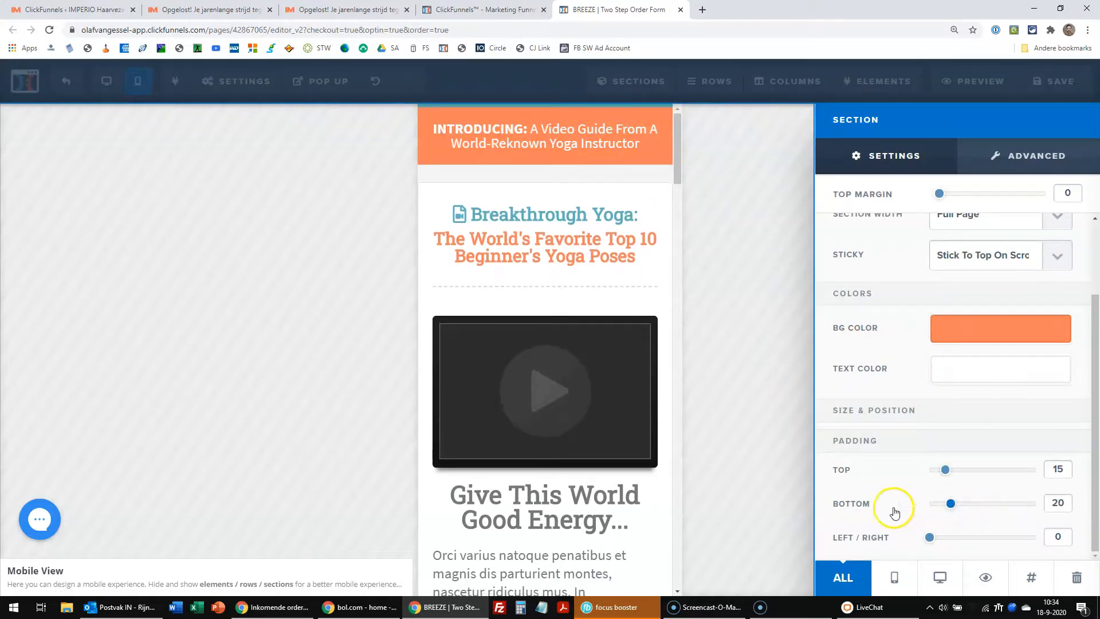
pyautogui.click(766, 458)
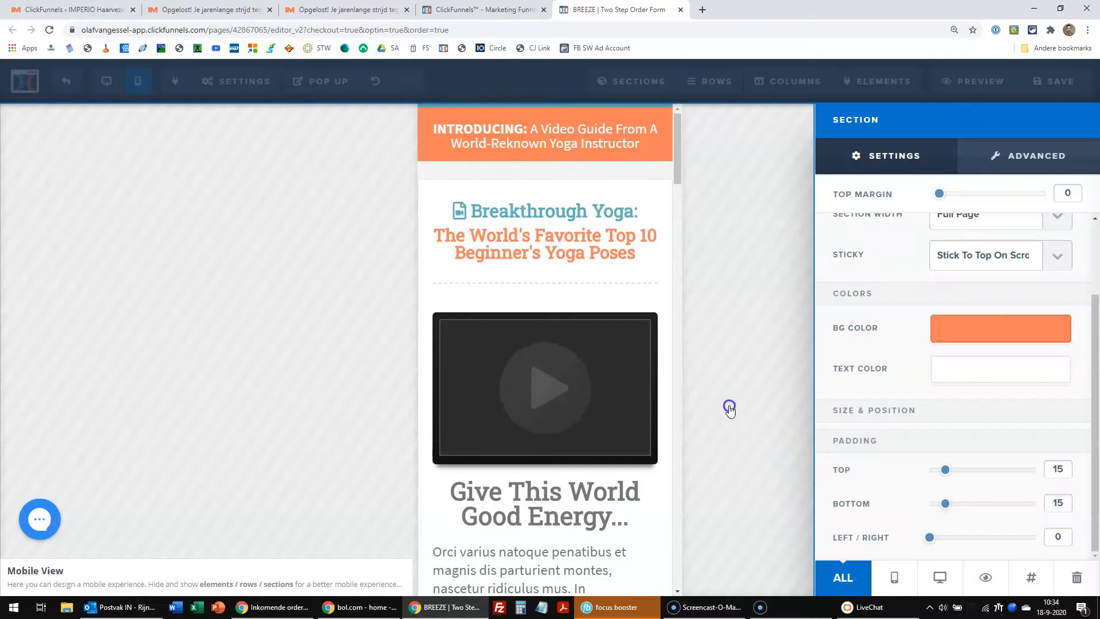
pyautogui.click(729, 408)
pyautogui.click(1058, 84)
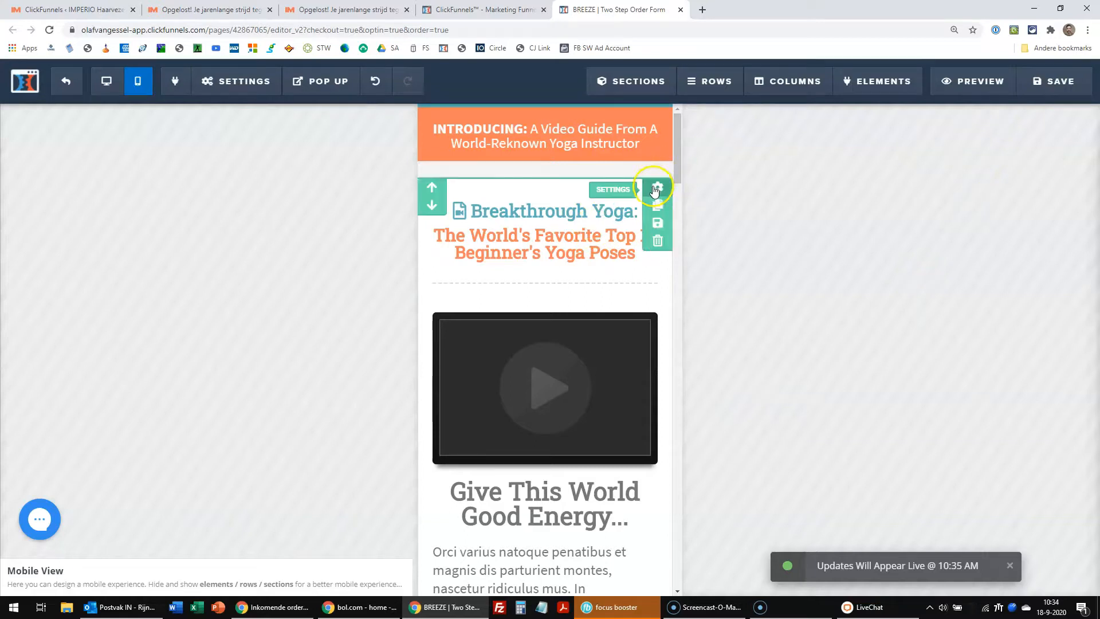
pyautogui.moveTo(679, 166); pyautogui.dragTo(642, 151)
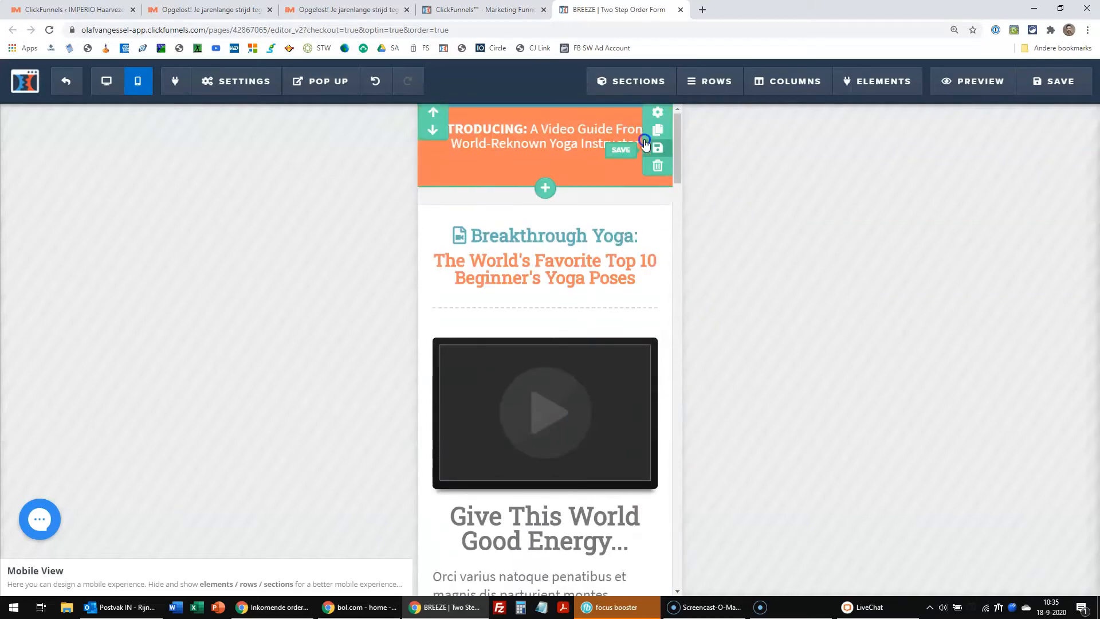